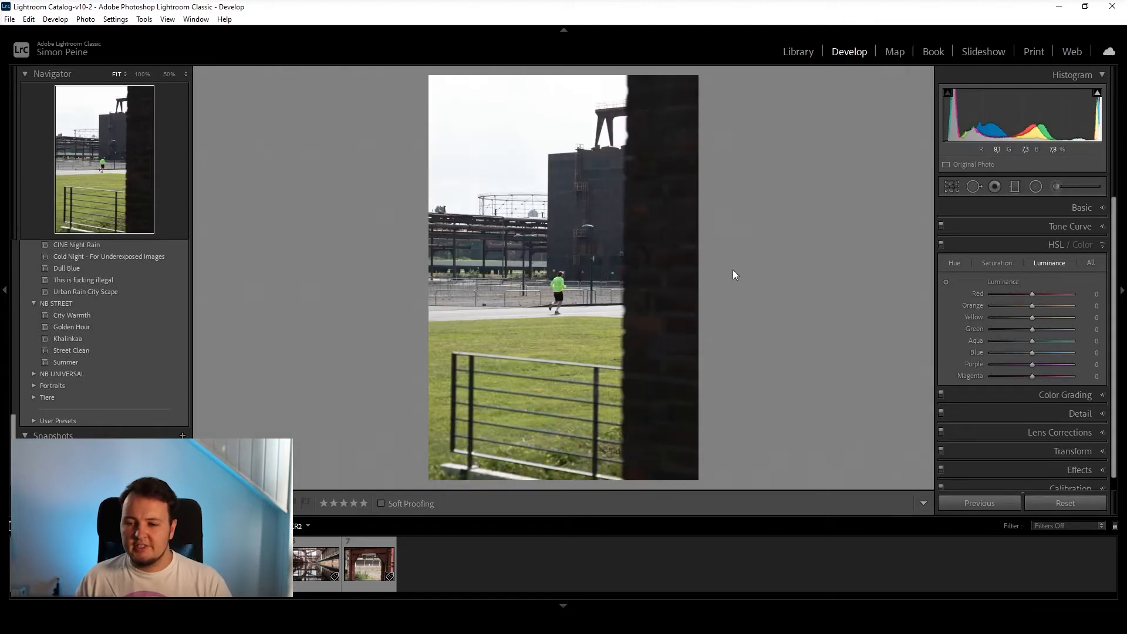
# Crop the photo to the 4 x 5 / 8 x 10 aspect ratio, tightening and repositioning the frame around the runner
pyautogui.press('r')
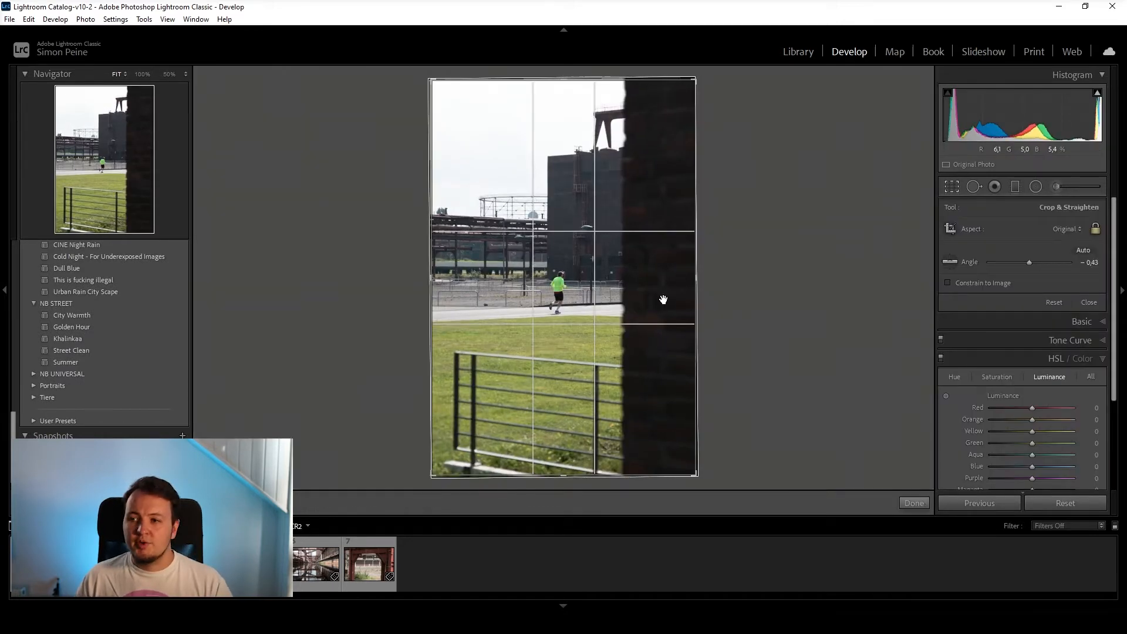
pyautogui.click(1065, 229)
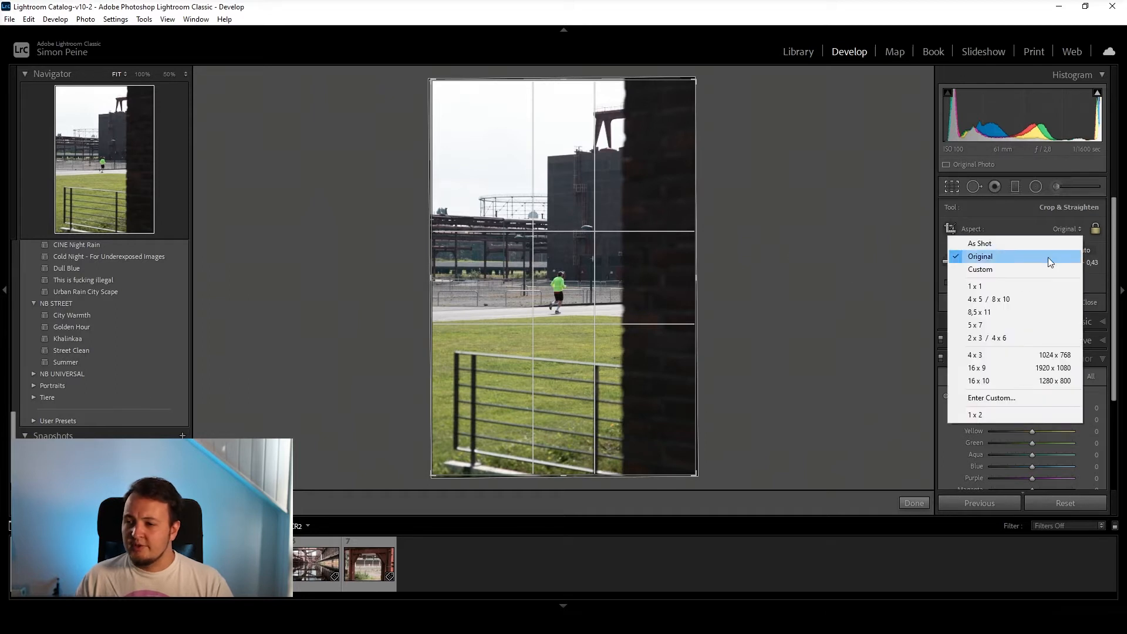
pyautogui.click(998, 300)
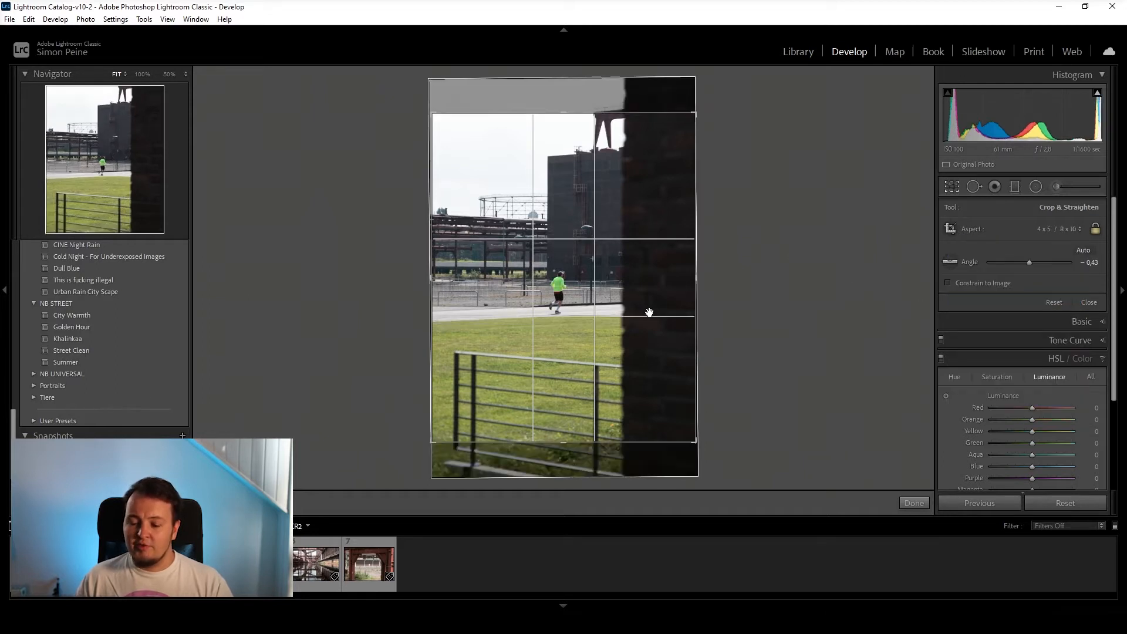
pyautogui.moveTo(580, 292); pyautogui.dragTo(580, 302)
pyautogui.moveTo(435, 286); pyautogui.dragTo(450, 283)
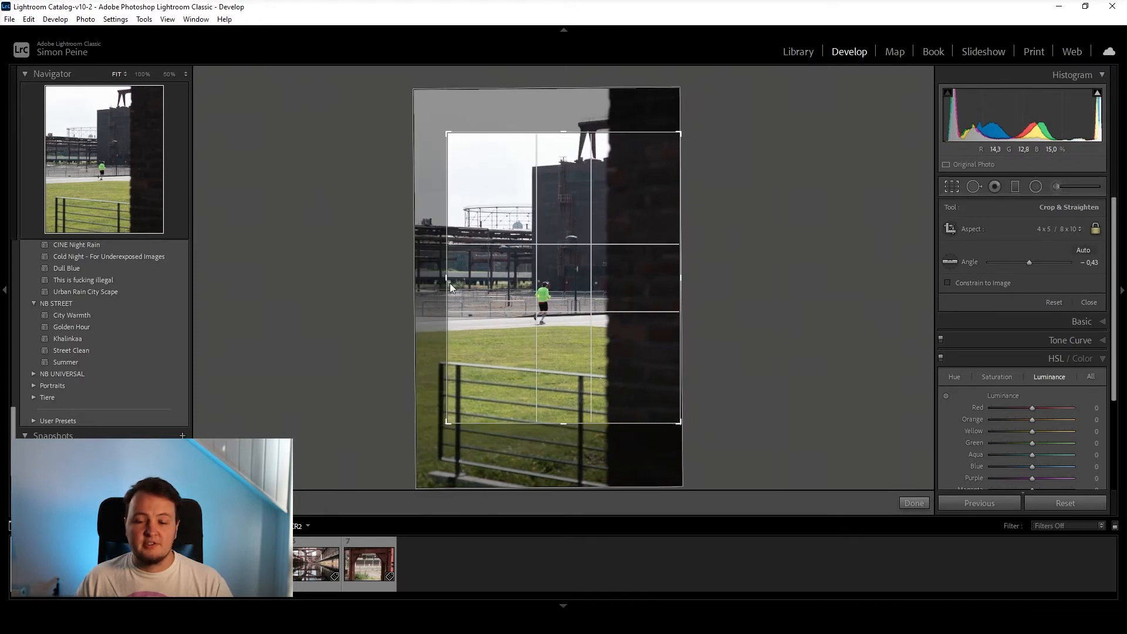
pyautogui.moveTo(546, 262); pyautogui.dragTo(569, 286)
pyautogui.press('Return')
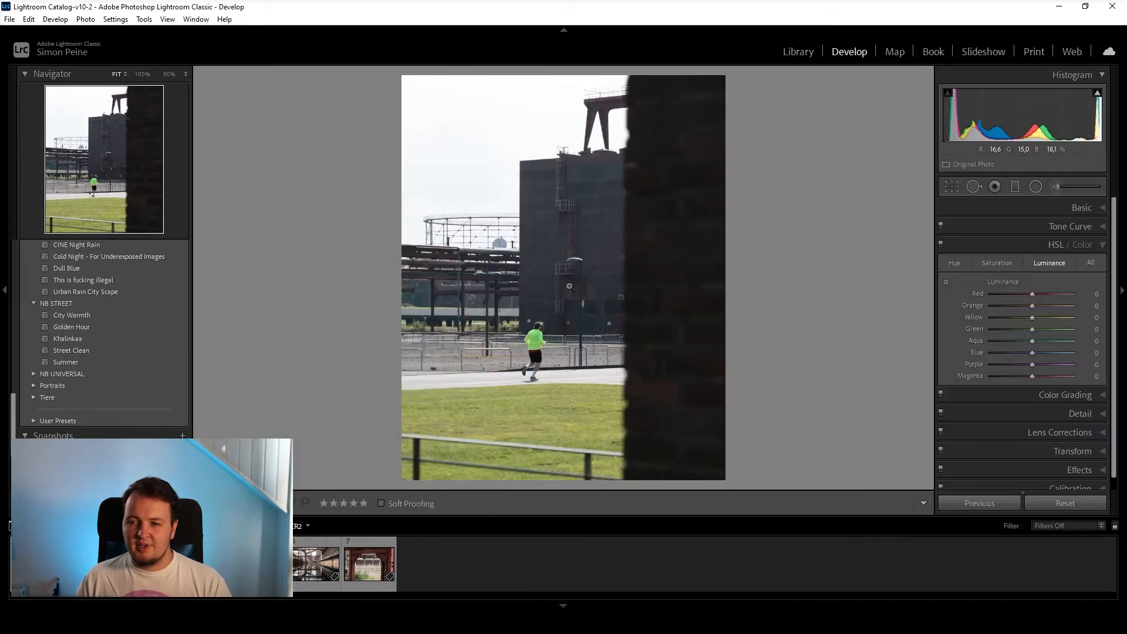
# Apply the Moody Days preset from the OST Street group to the photo
pyautogui.scroll(10, 72, 266)
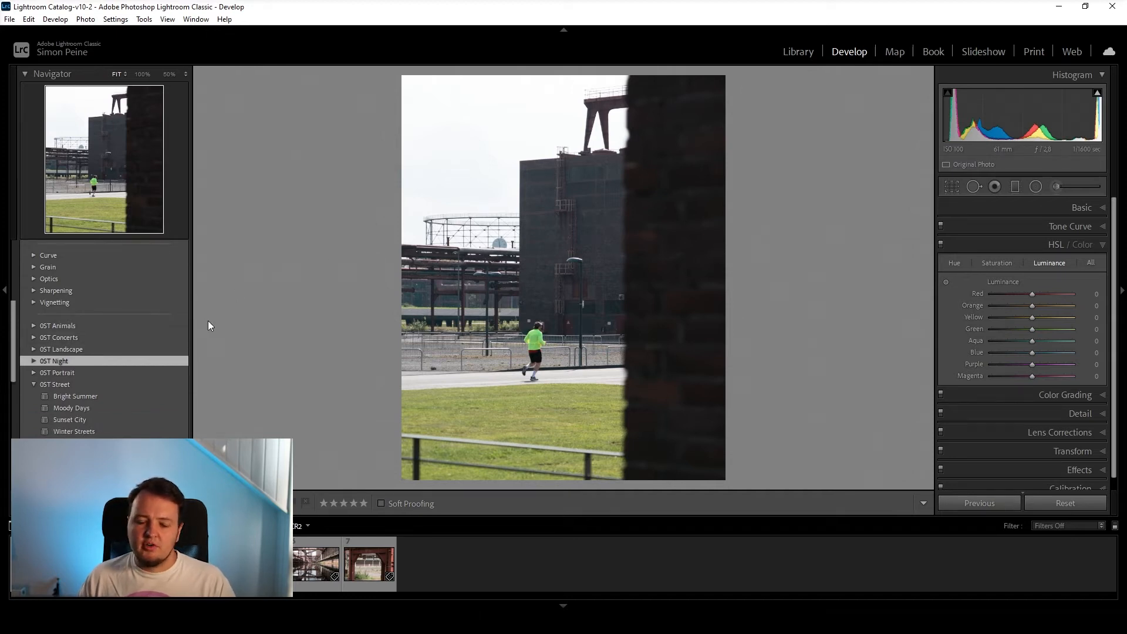
pyautogui.scroll(-3, 144, 352)
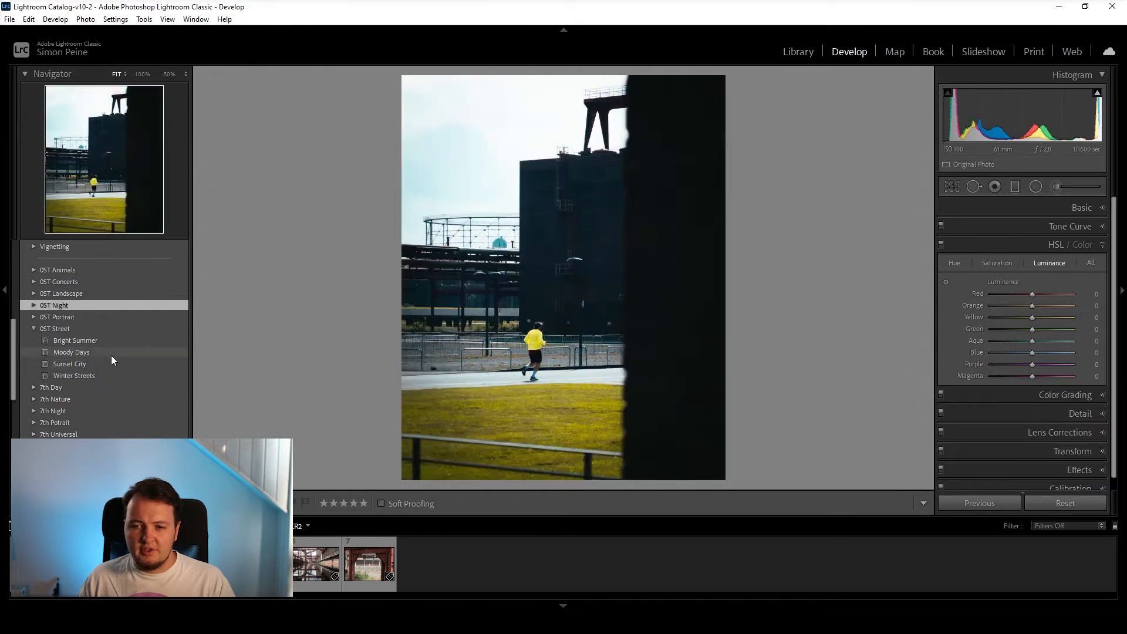
pyautogui.click(111, 355)
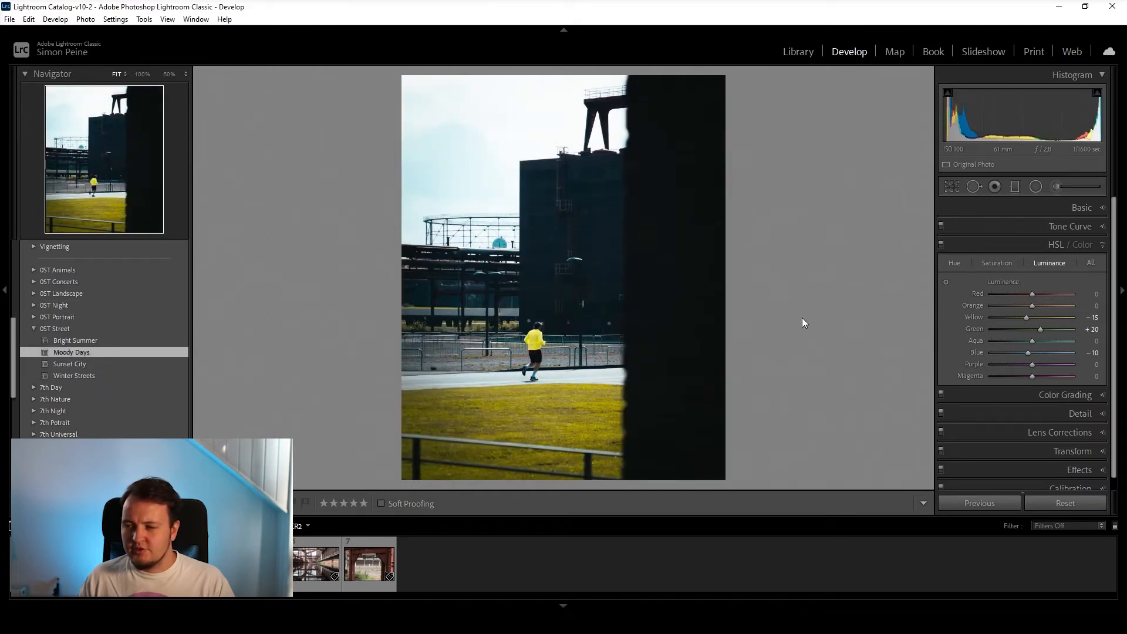
# Brighten the dark areas of the photo with the Basic tone adjustments
pyautogui.hotkey('ctrl', '1')
pyautogui.moveTo(1030, 305)
pyautogui.mouseDown()
pyautogui.moveTo(1047, 305)
pyautogui.moveTo(1014, 294)
pyautogui.mouseUp()
pyautogui.moveTo(1015, 219); pyautogui.dragTo(1016, 221)
# Examine the preset's tone curve in the point curve and the red, green and blue channels
pyautogui.scroll(-1, 1069, 250)
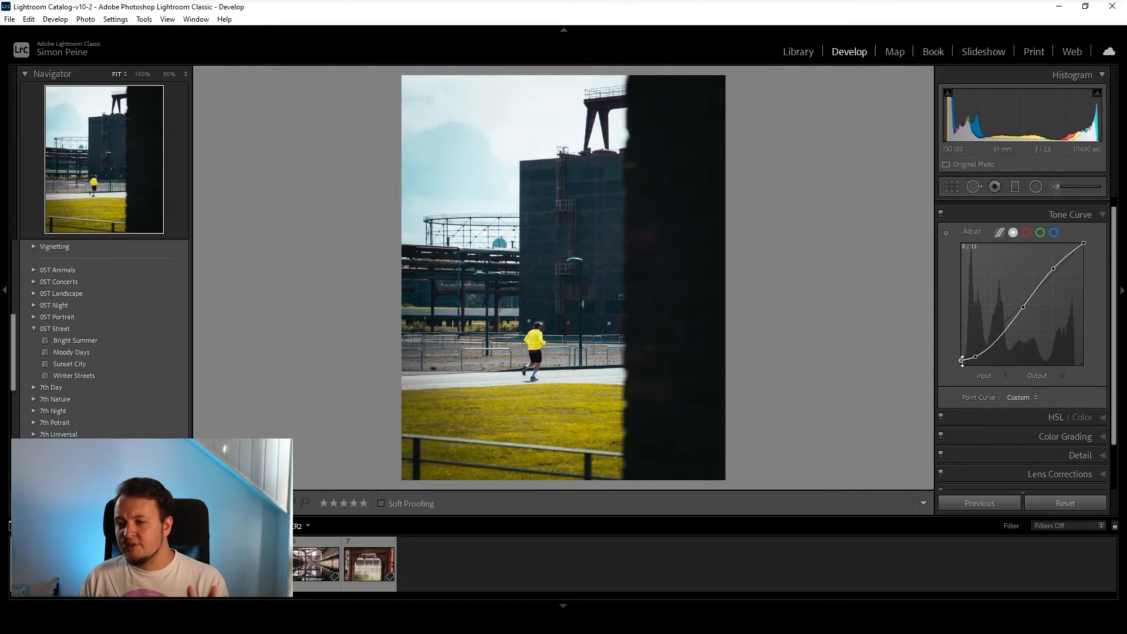
pyautogui.click(1027, 233)
pyautogui.click(1041, 233)
pyautogui.click(1054, 234)
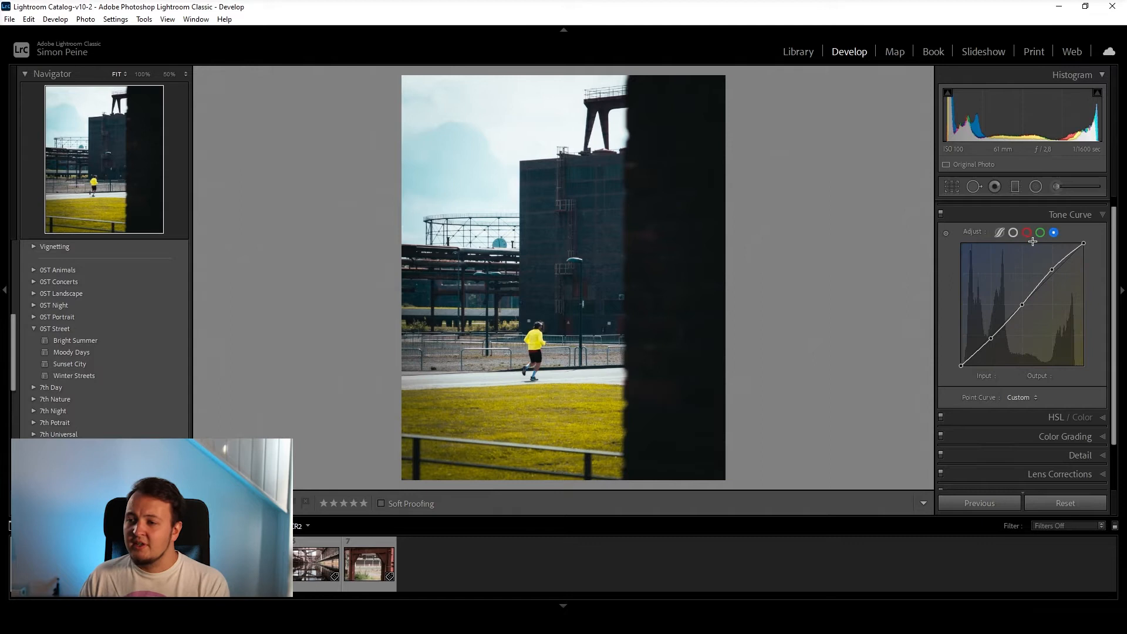
pyautogui.click(1040, 233)
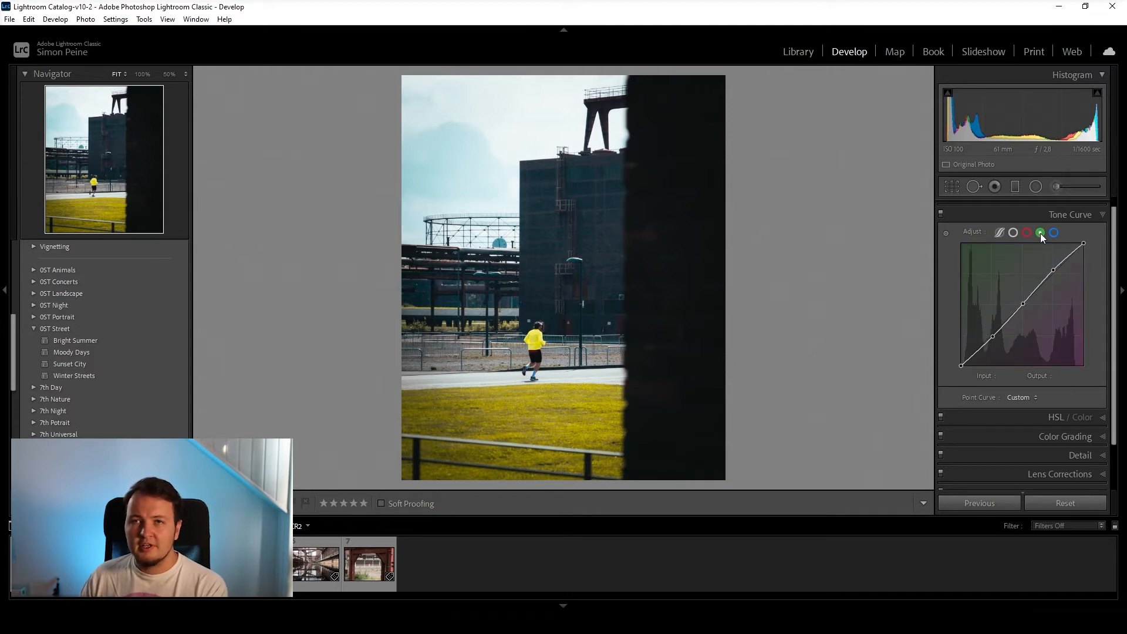
# Compare the photo with and without the tone curve adjustments, leaving them enabled
pyautogui.click(940, 214)
pyautogui.click(941, 214)
pyautogui.click(940, 214)
pyautogui.click(940, 213)
pyautogui.click(941, 214)
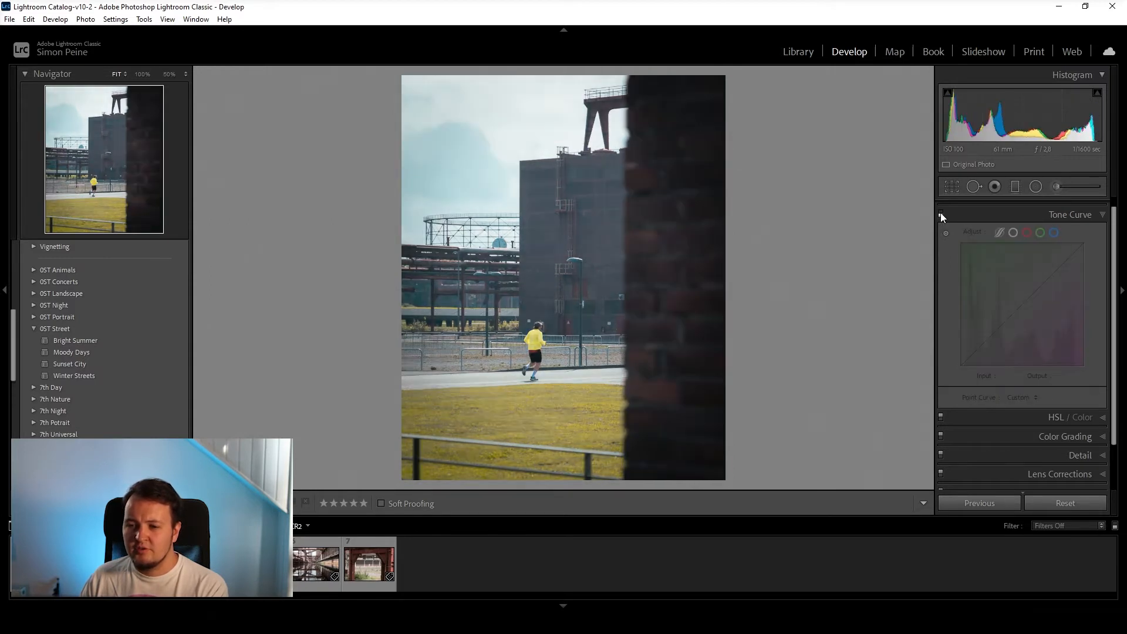
pyautogui.click(940, 213)
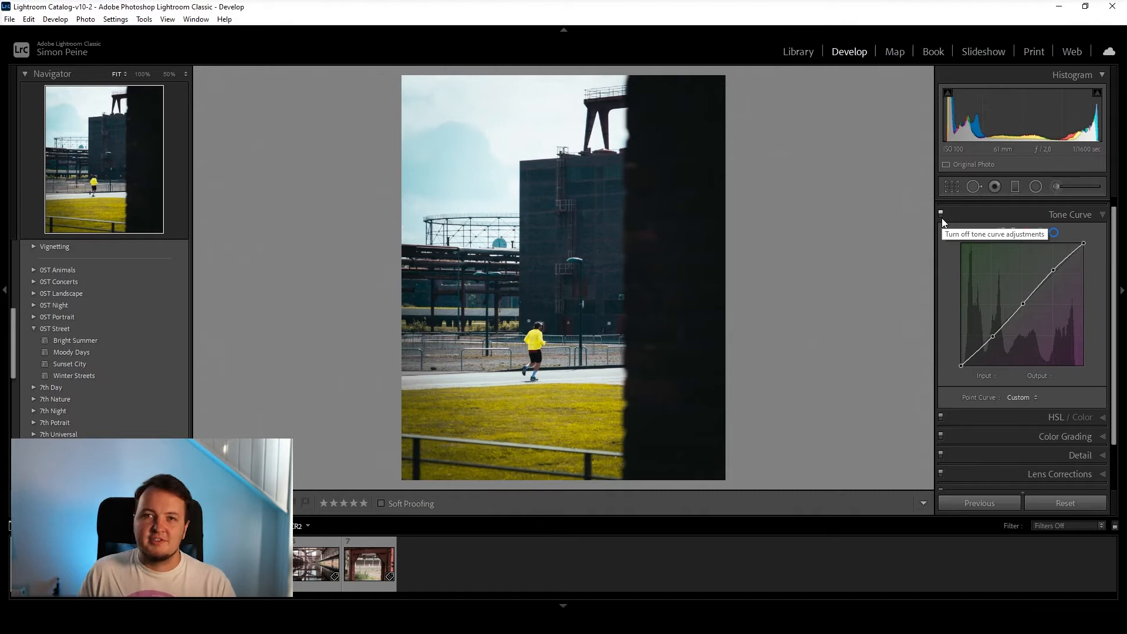
pyautogui.click(940, 213)
pyautogui.click(940, 213)
pyautogui.click(992, 215)
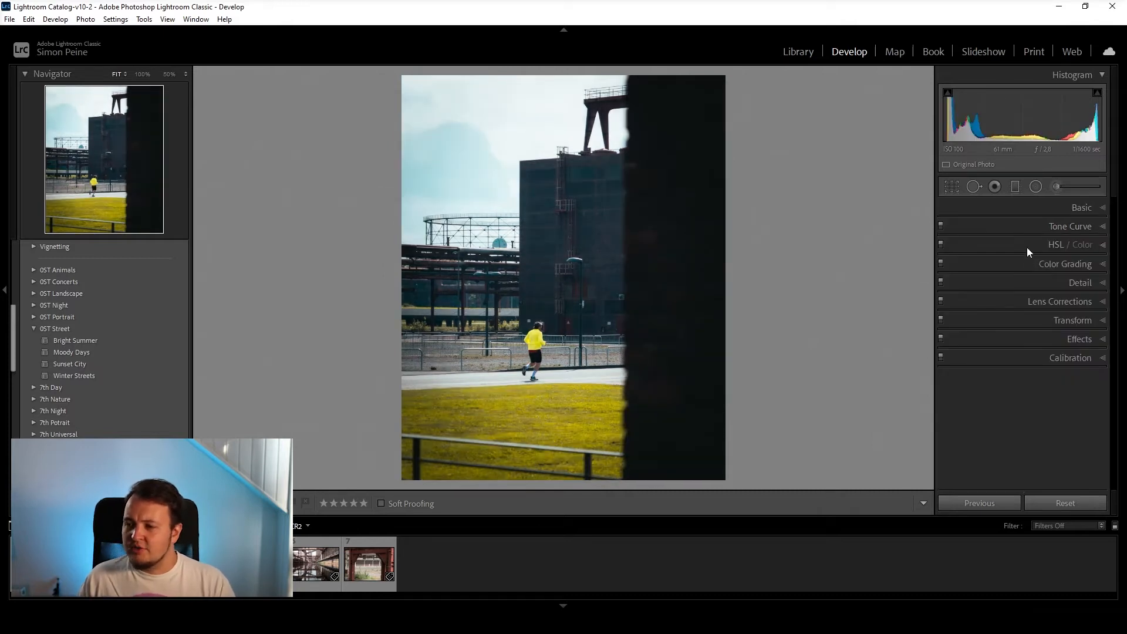
# Examine the color grading of shadows, midtones and highlights, and compare the photo with and without it
pyautogui.click(1029, 264)
pyautogui.click(1025, 285)
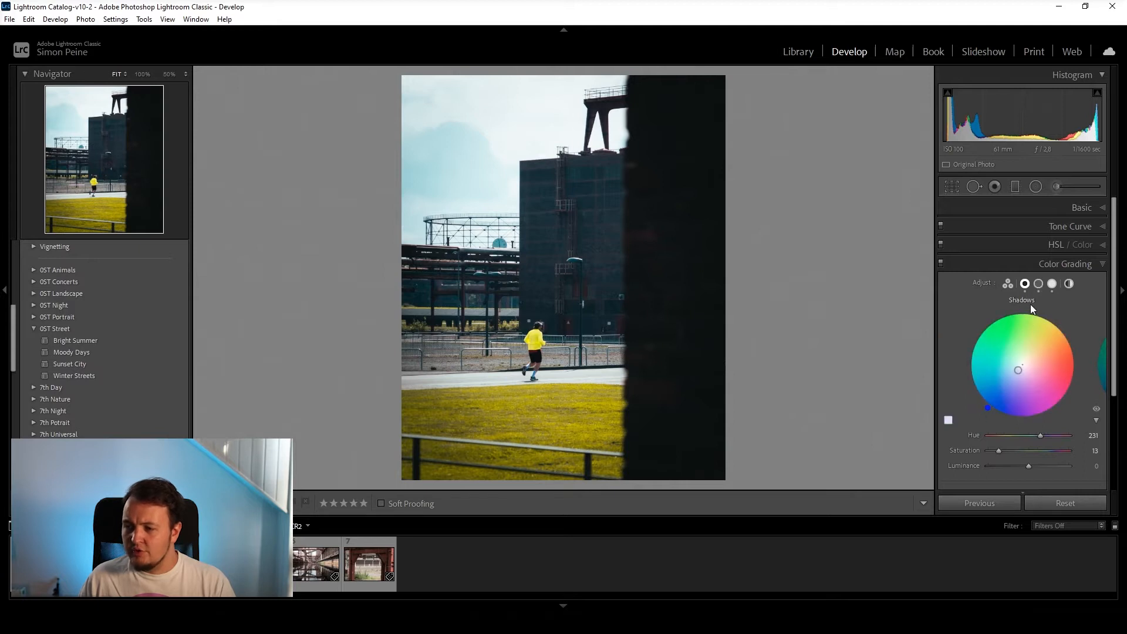
pyautogui.click(1037, 283)
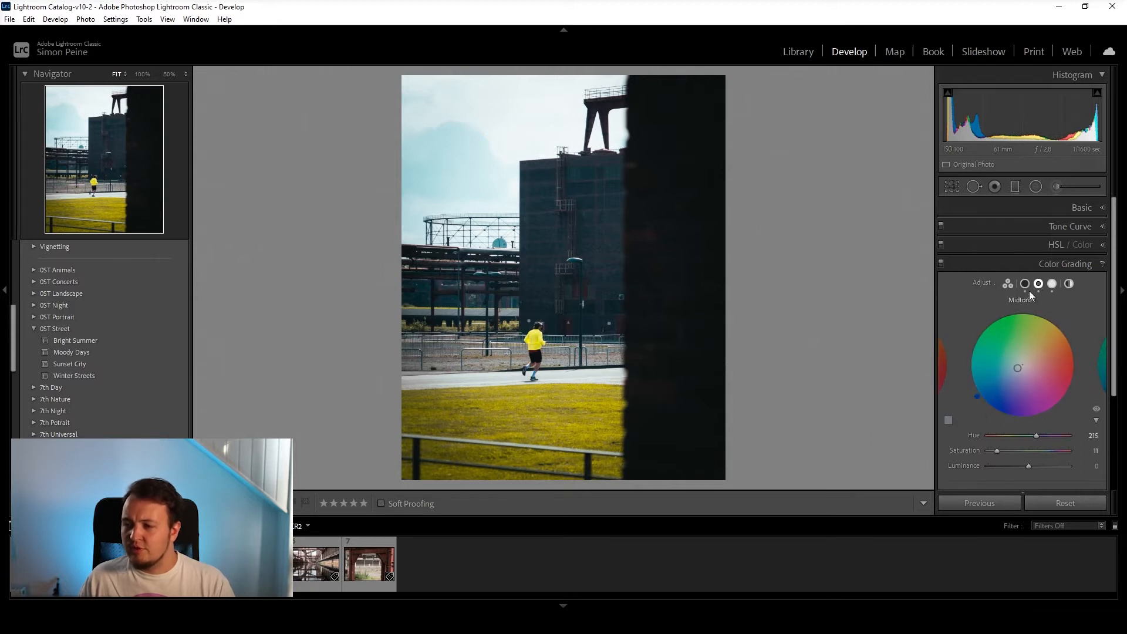
pyautogui.click(1053, 284)
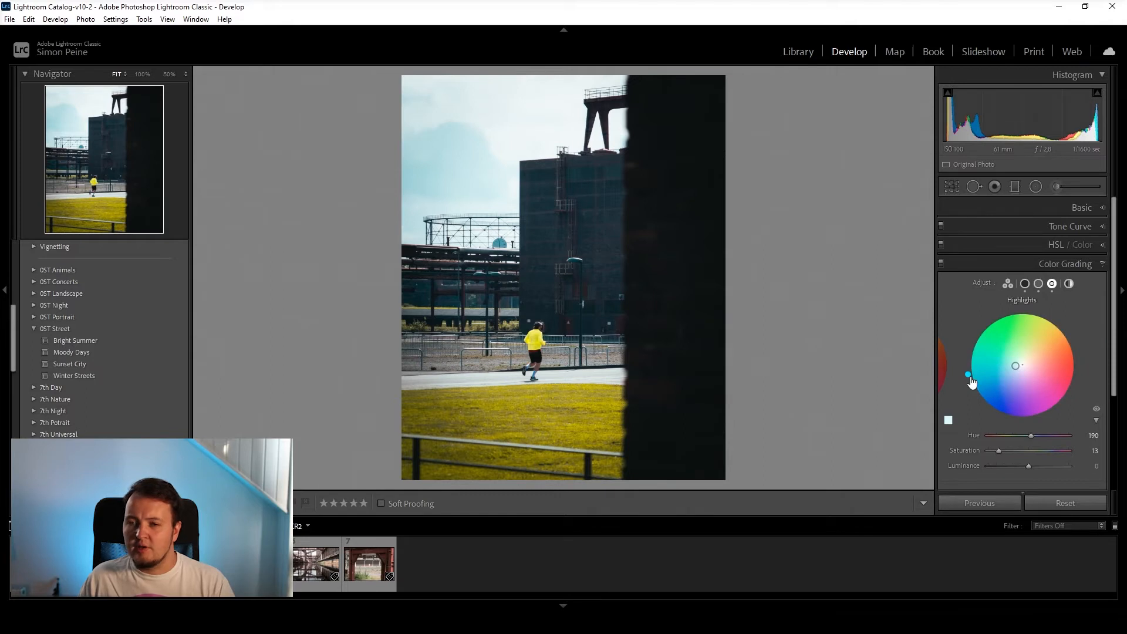
pyautogui.click(941, 264)
pyautogui.click(940, 263)
pyautogui.click(941, 263)
pyautogui.click(940, 263)
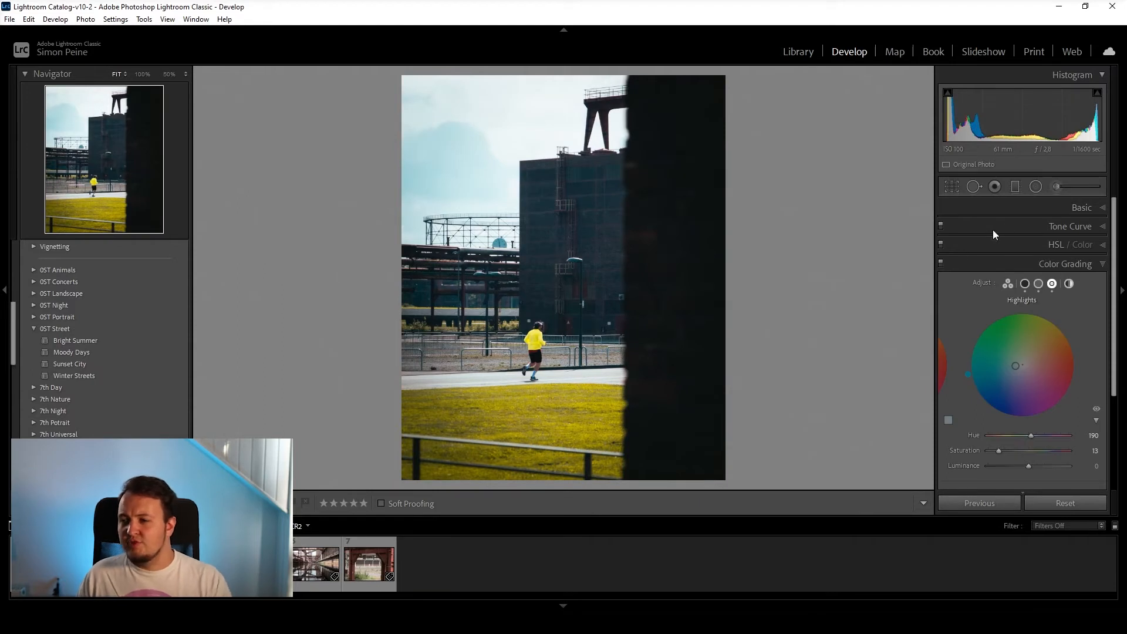
# Lower the green saturation to about -58 and the green luminance to -13 in the HSL adjustments
pyautogui.click(1025, 245)
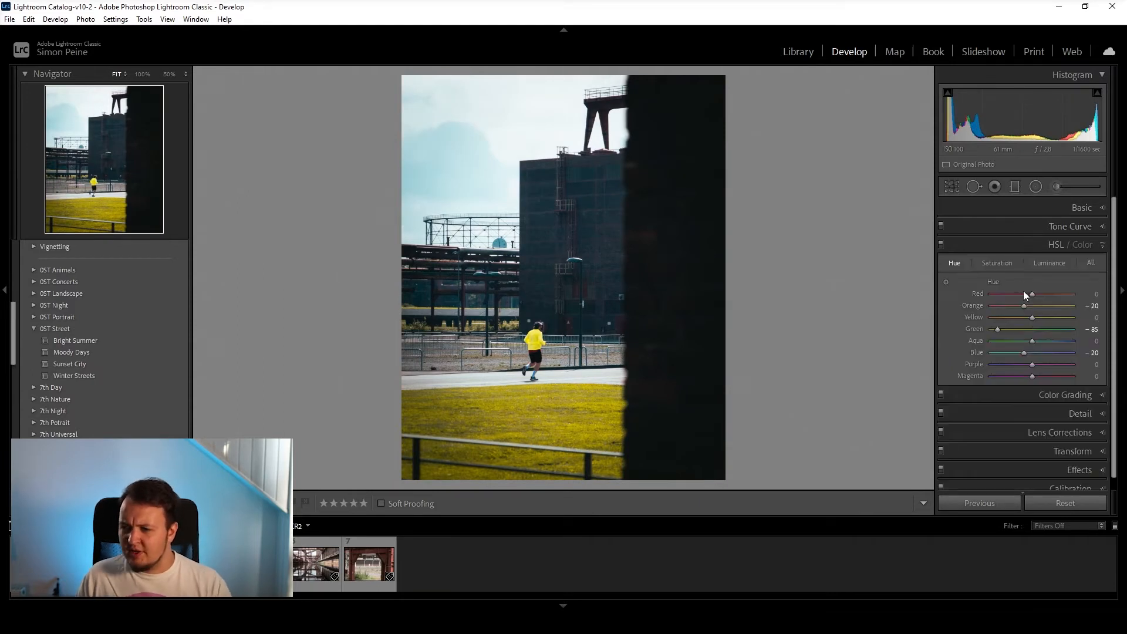
pyautogui.click(1009, 264)
pyautogui.moveTo(1028, 327); pyautogui.dragTo(1005, 327)
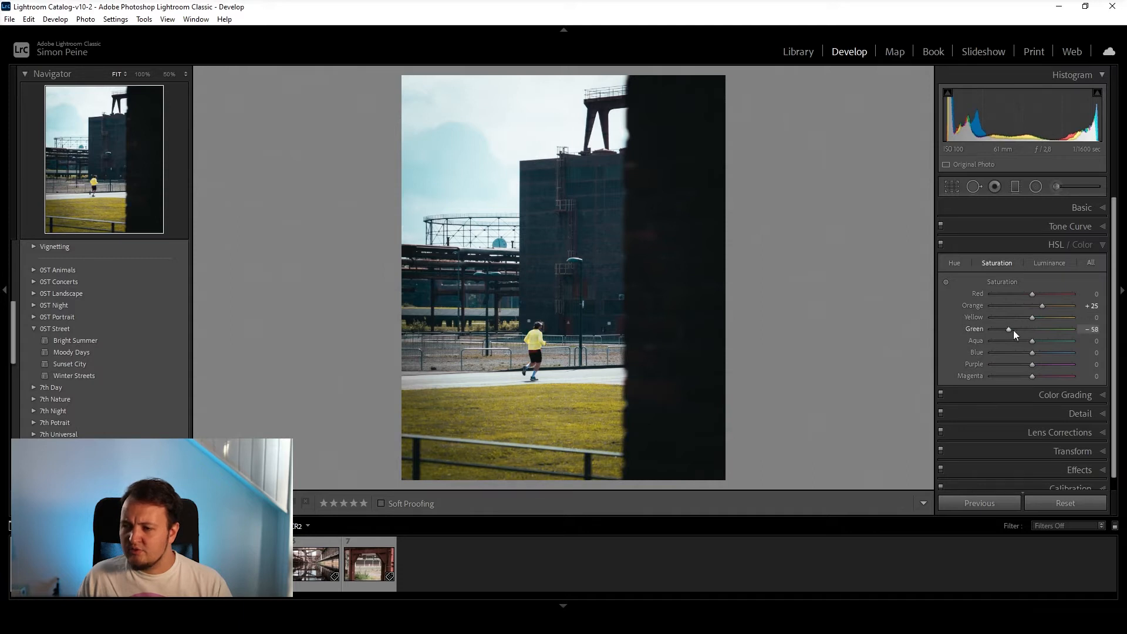
pyautogui.click(1038, 263)
pyautogui.moveTo(1039, 329); pyautogui.dragTo(1022, 332)
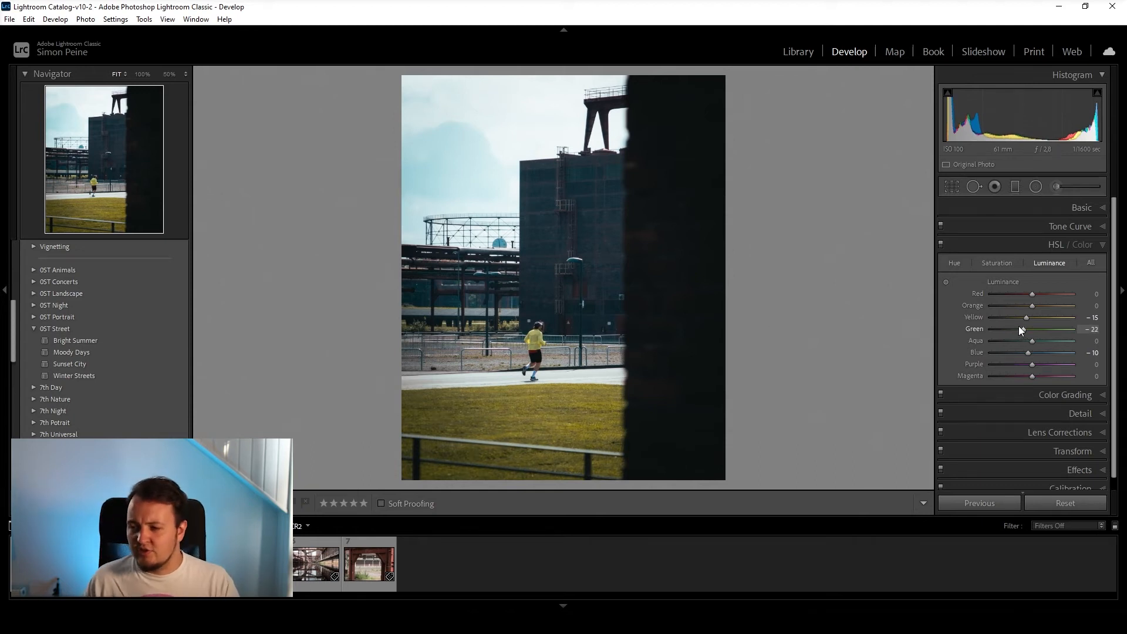
# Brush a mask over the runner's jacket, restrict it with a Color range sample of the jacket, and check the mask overlay
pyautogui.click(1057, 186)
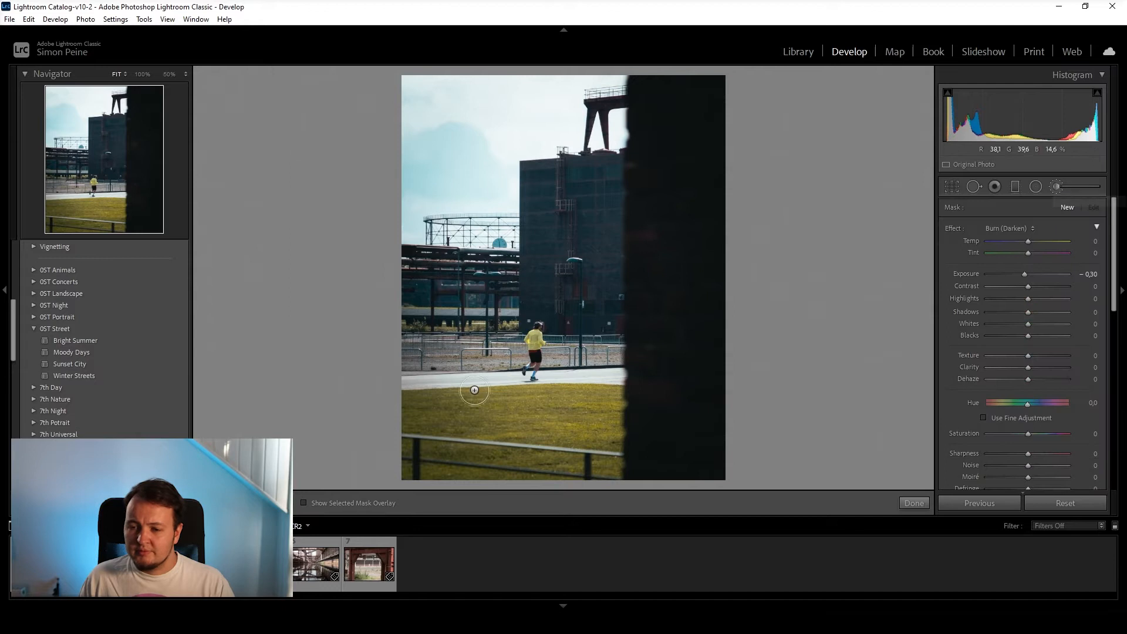
pyautogui.moveTo(536, 345); pyautogui.dragTo(531, 341)
pyautogui.scroll(-5, 1032, 460)
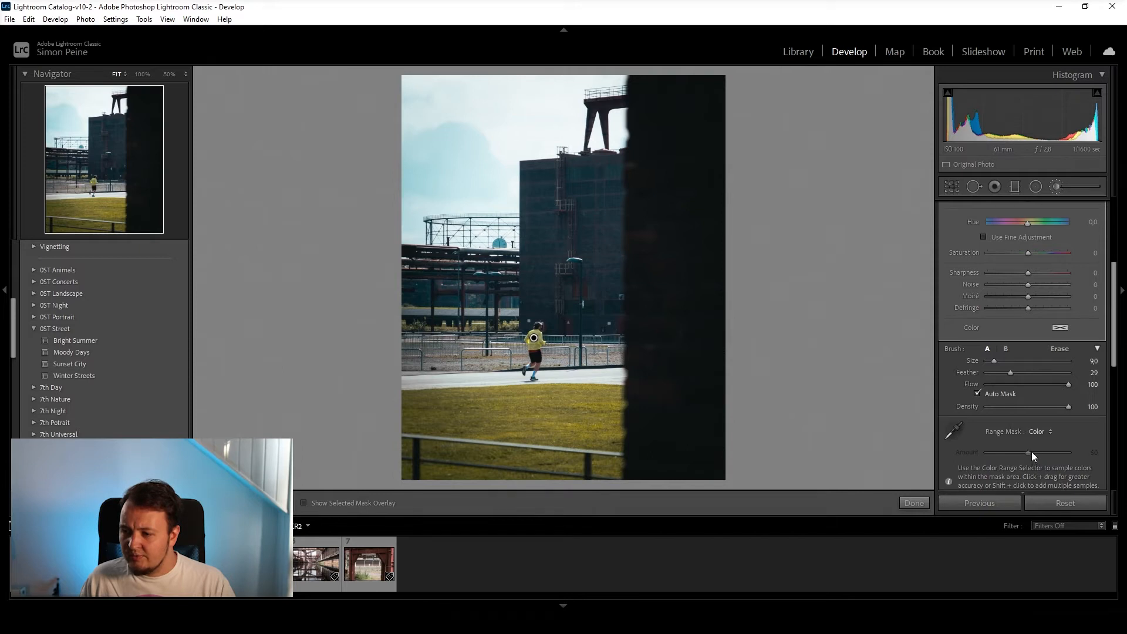
pyautogui.click(141, 74)
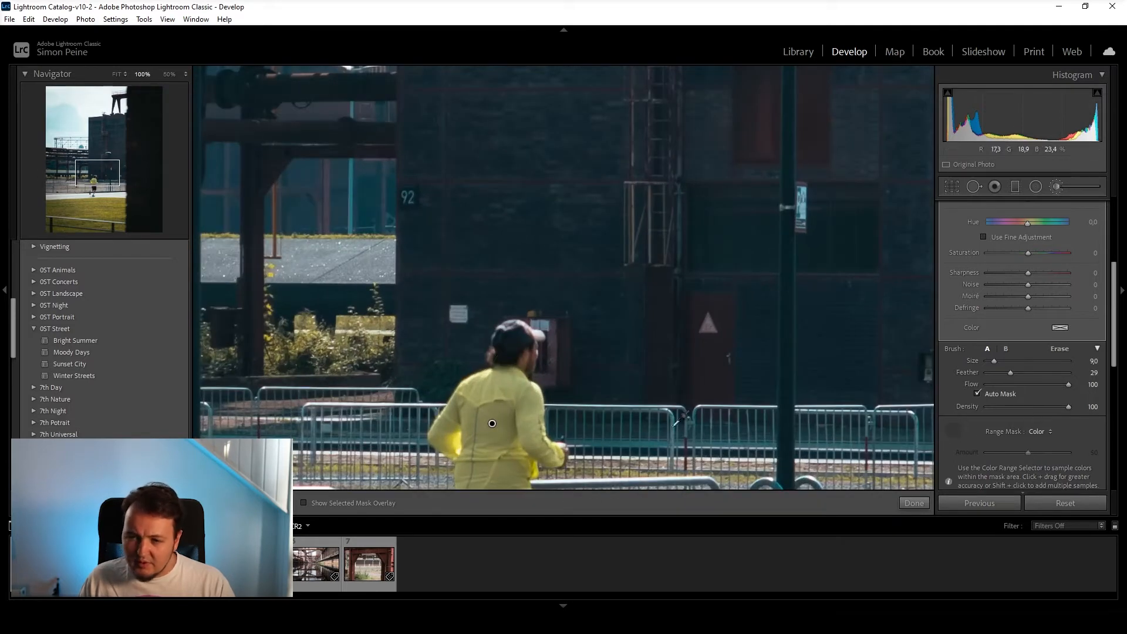
pyautogui.moveTo(485, 385); pyautogui.dragTo(516, 407)
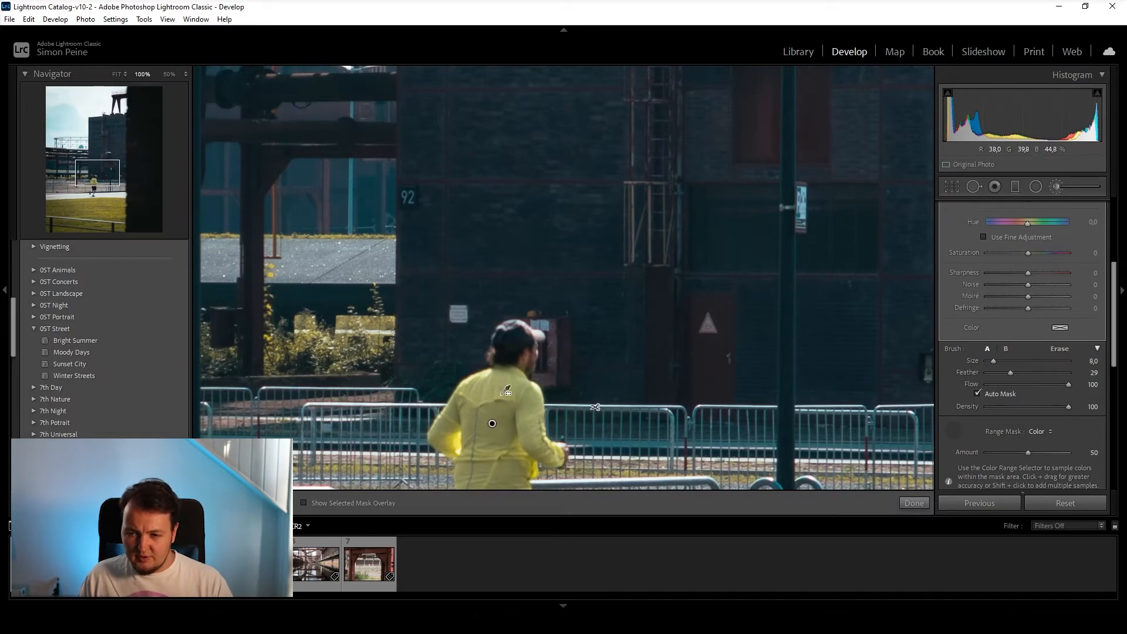
pyautogui.scroll(-2, 595, 409)
pyautogui.press('o')
pyautogui.scroll(-1, 598, 401)
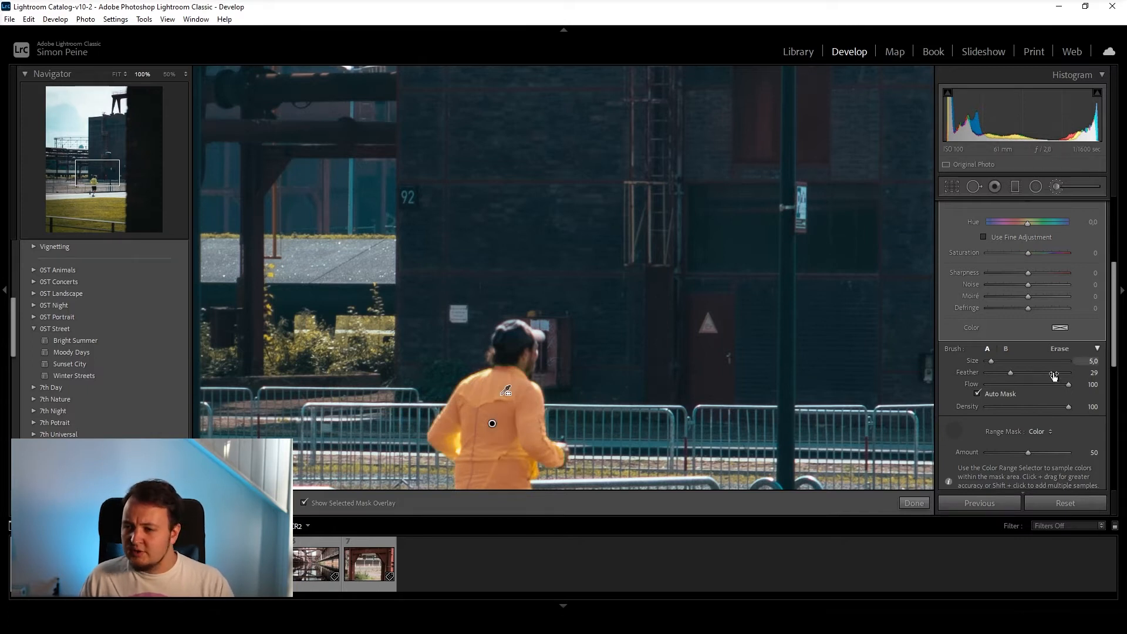
pyautogui.press('o')
# Set the jacket mask's saturation to 62 and reset its exposure to 0
pyautogui.scroll(3, 1049, 390)
pyautogui.moveTo(1048, 369); pyautogui.dragTo(1048, 369)
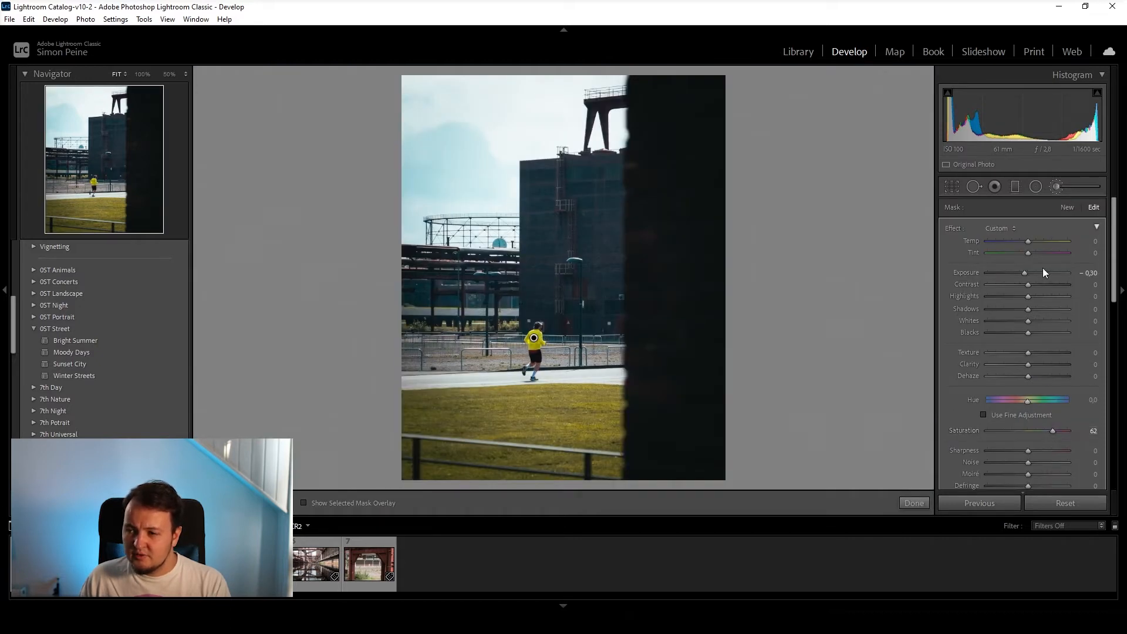
pyautogui.doubleClick(1027, 275)
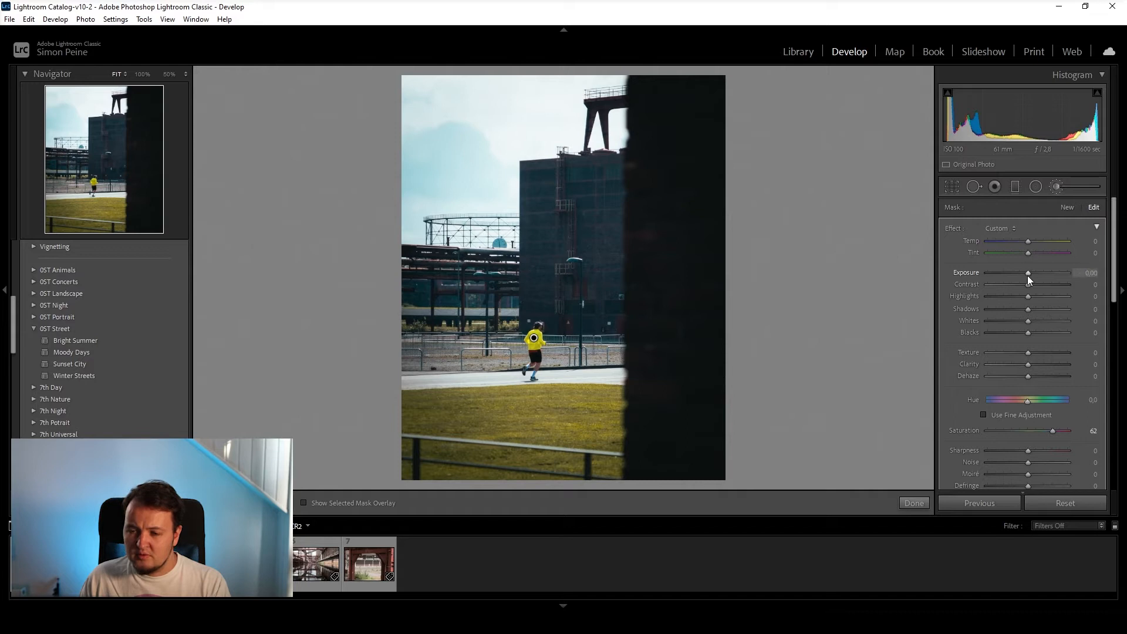
pyautogui.click(1065, 185)
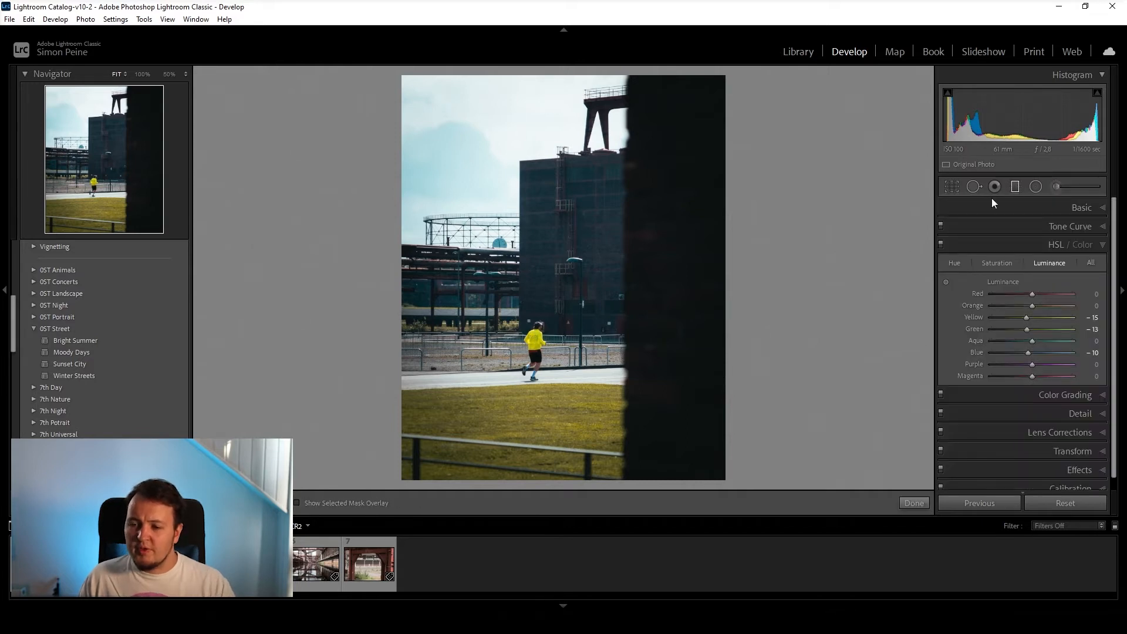
# Darken the grass and the sky with a graduated filter over each, both at an exposure of -0.70
pyautogui.click(1016, 186)
pyautogui.moveTo(535, 452)
pyautogui.mouseDown()
pyautogui.moveTo(522, 387)
pyautogui.moveTo(534, 379)
pyautogui.moveTo(535, 419)
pyautogui.moveTo(535, 404)
pyautogui.mouseUp()
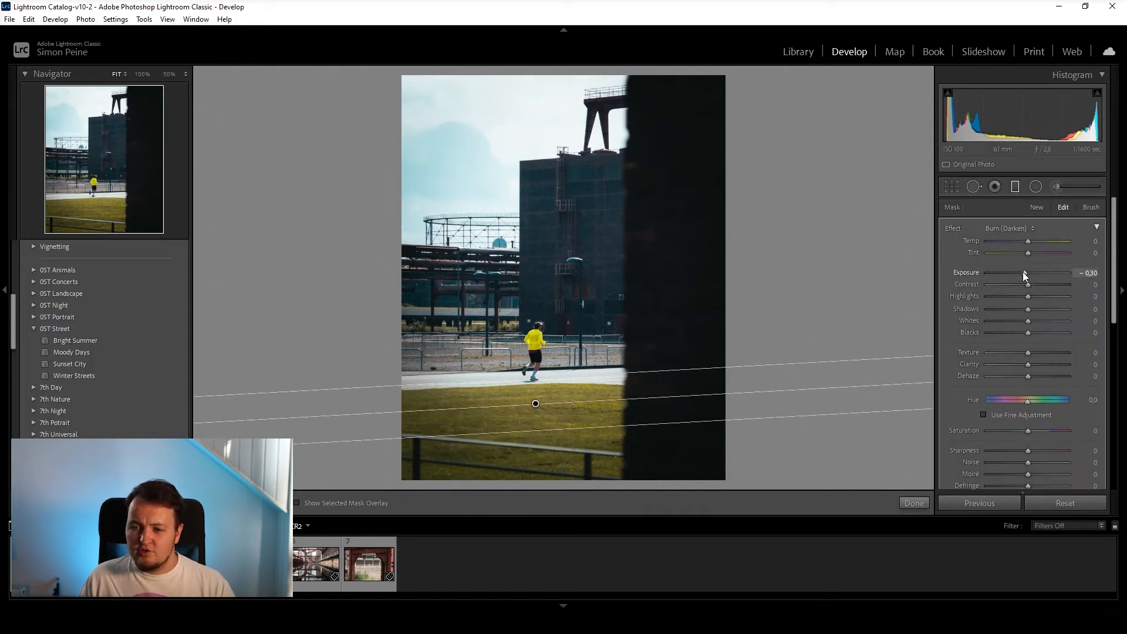
pyautogui.moveTo(1024, 273); pyautogui.dragTo(1021, 273)
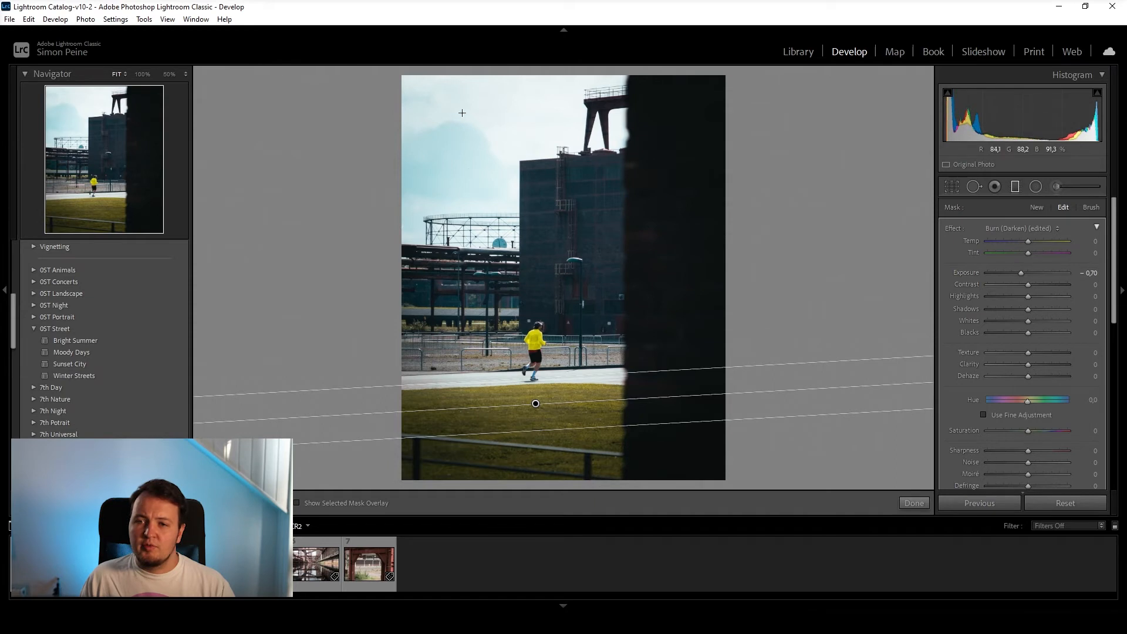
pyautogui.moveTo(523, 118); pyautogui.dragTo(543, 191)
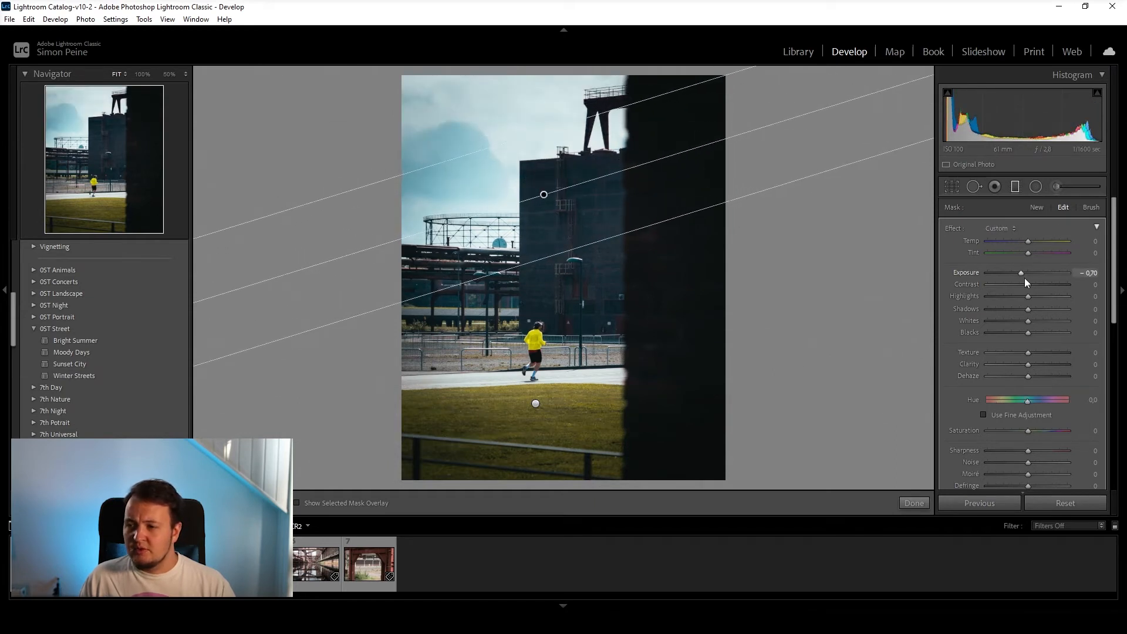
pyautogui.click(1015, 187)
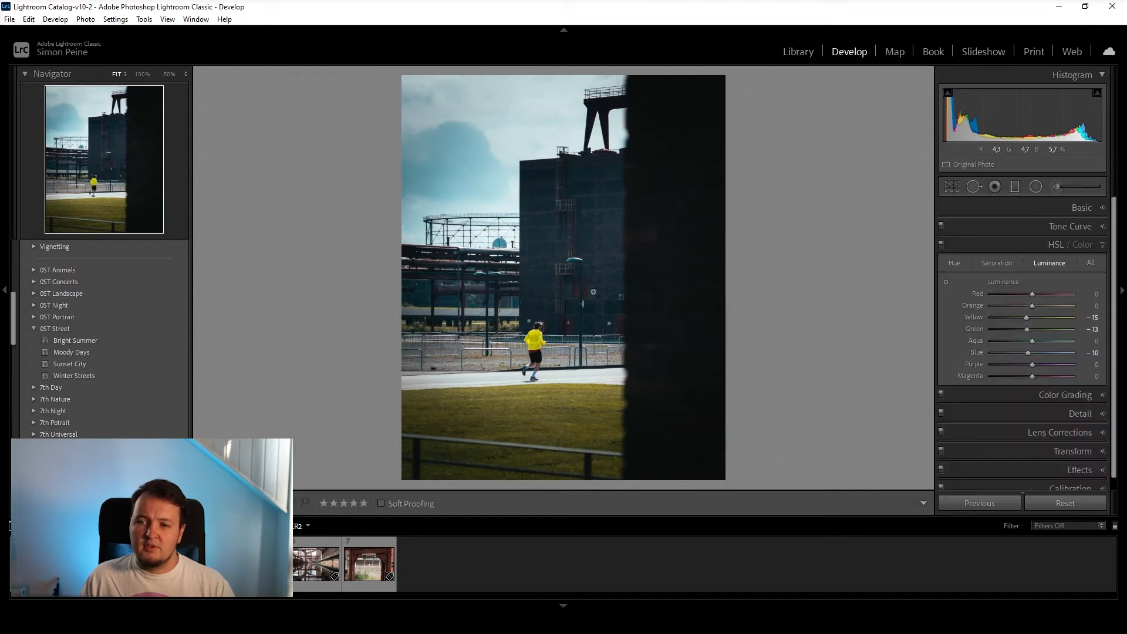
# Review the runner photo's crop and vignette, comparing it with and without the effects and before against after editing
pyautogui.scroll(-2, 1014, 371)
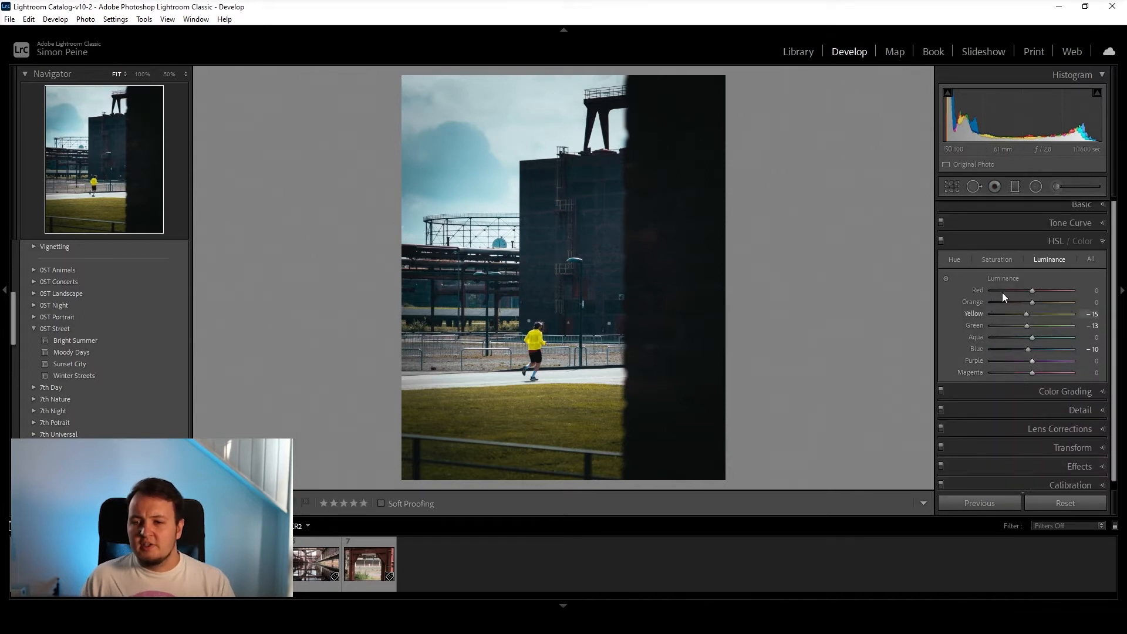
pyautogui.press('r')
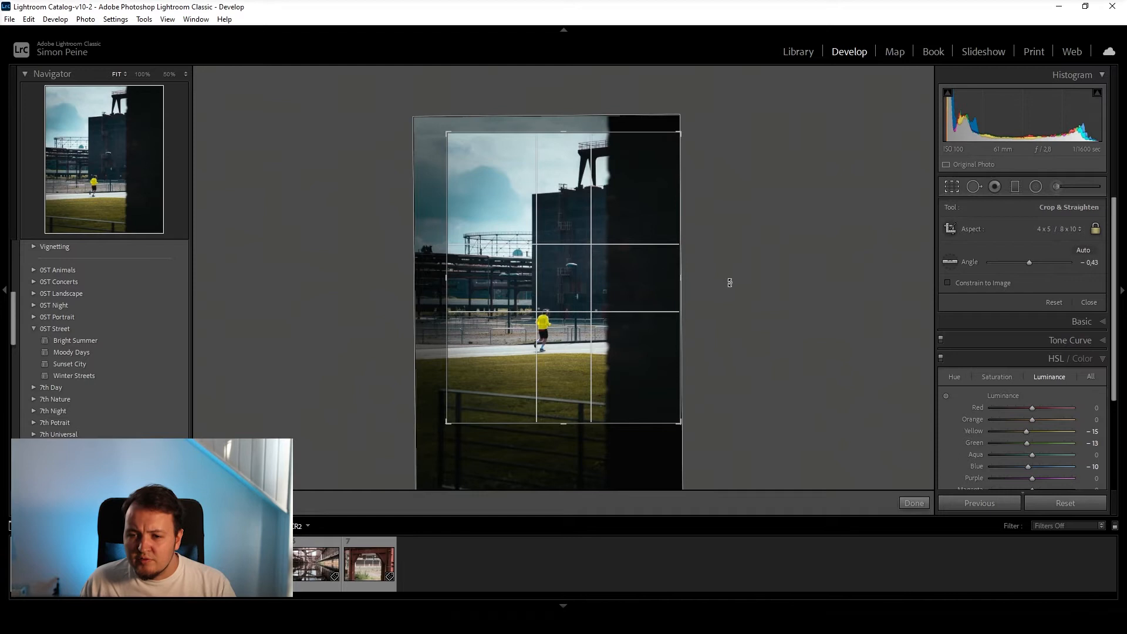
pyautogui.press('r')
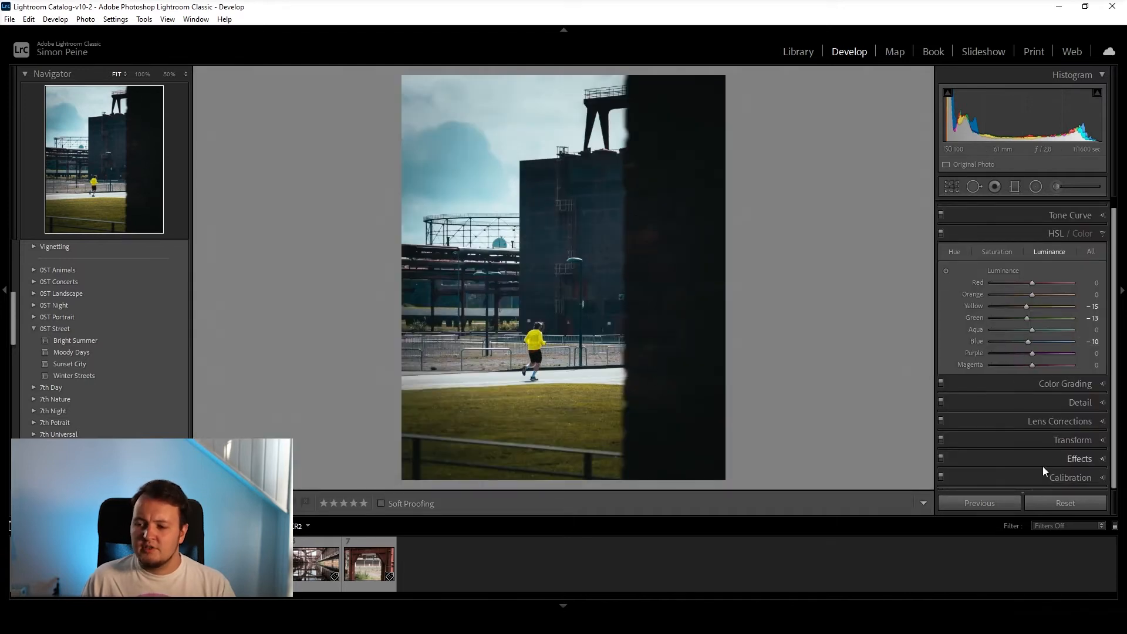
pyautogui.click(962, 458)
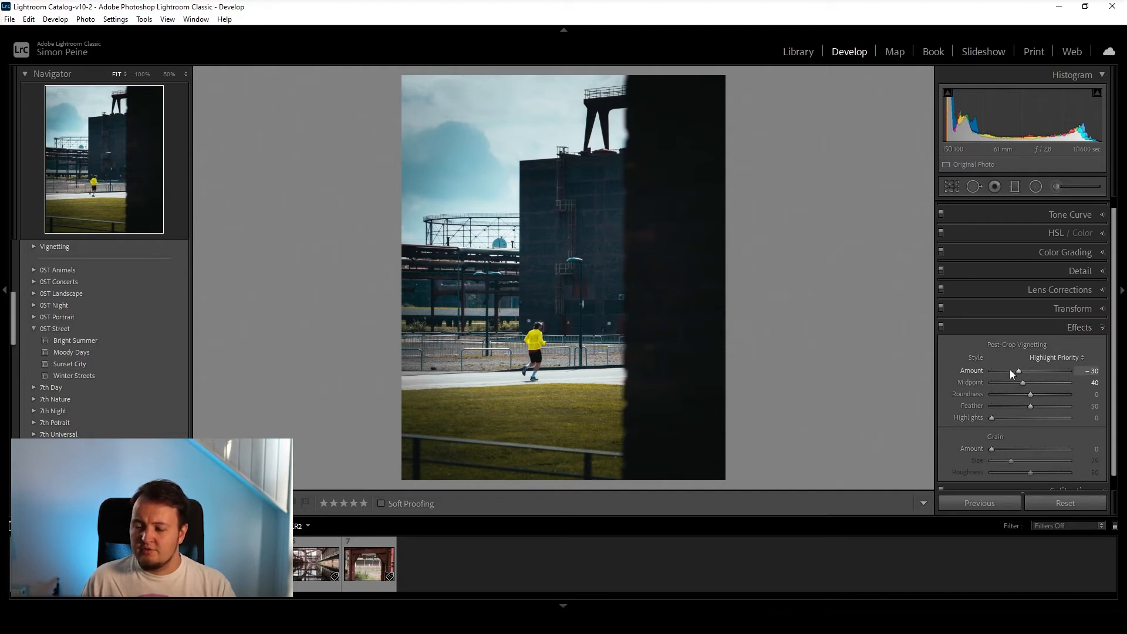
pyautogui.click(942, 330)
pyautogui.click(942, 329)
pyautogui.click(942, 329)
pyautogui.click(942, 330)
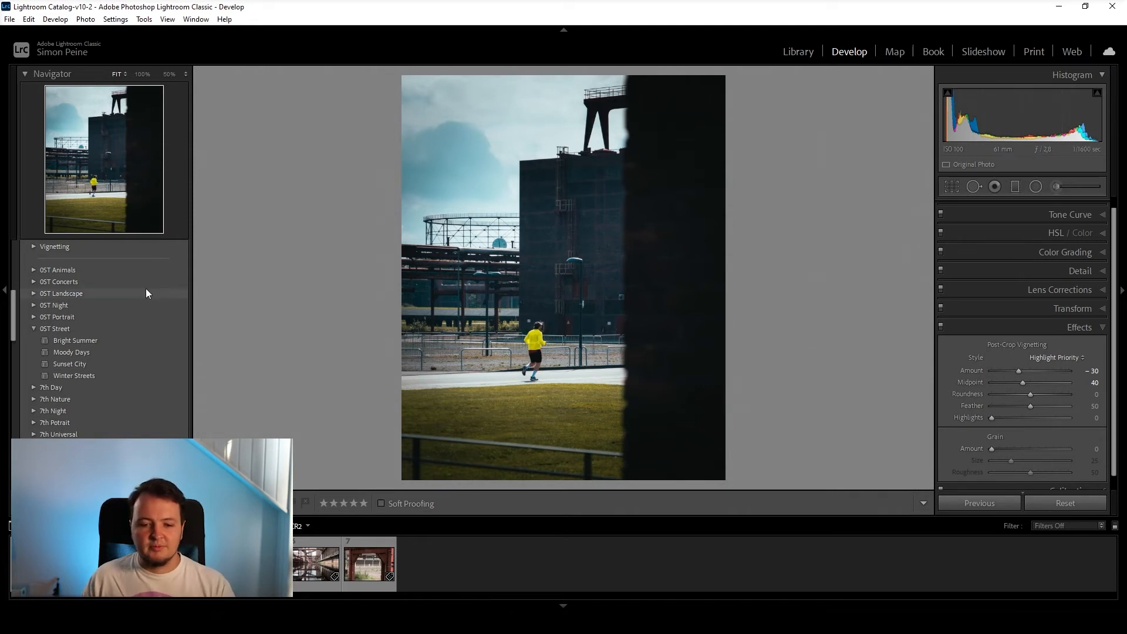
pyautogui.press('y')
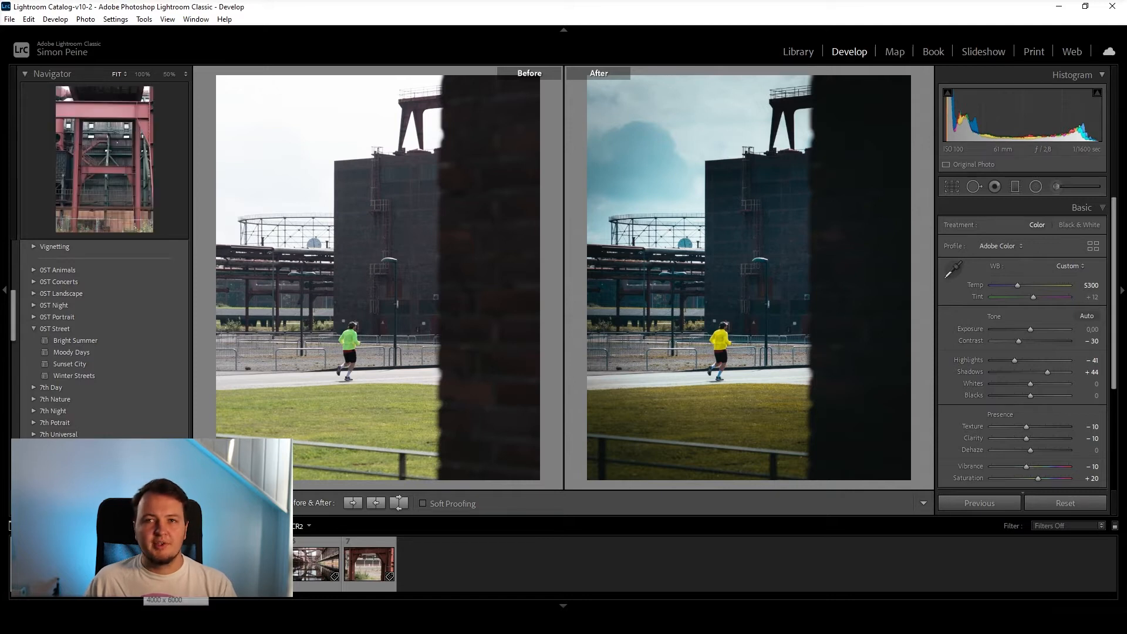
# Apply the Bright Summer preset to the purple flower photo and crop it slightly tighter at an angle of -0.11
pyautogui.press('Right')
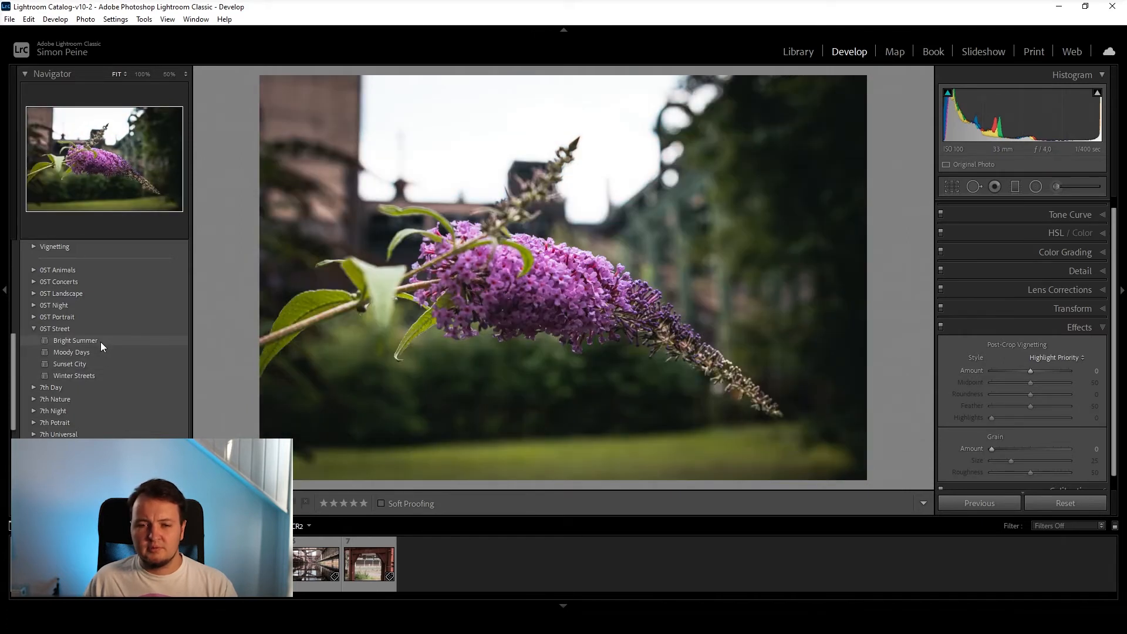
pyautogui.click(100, 342)
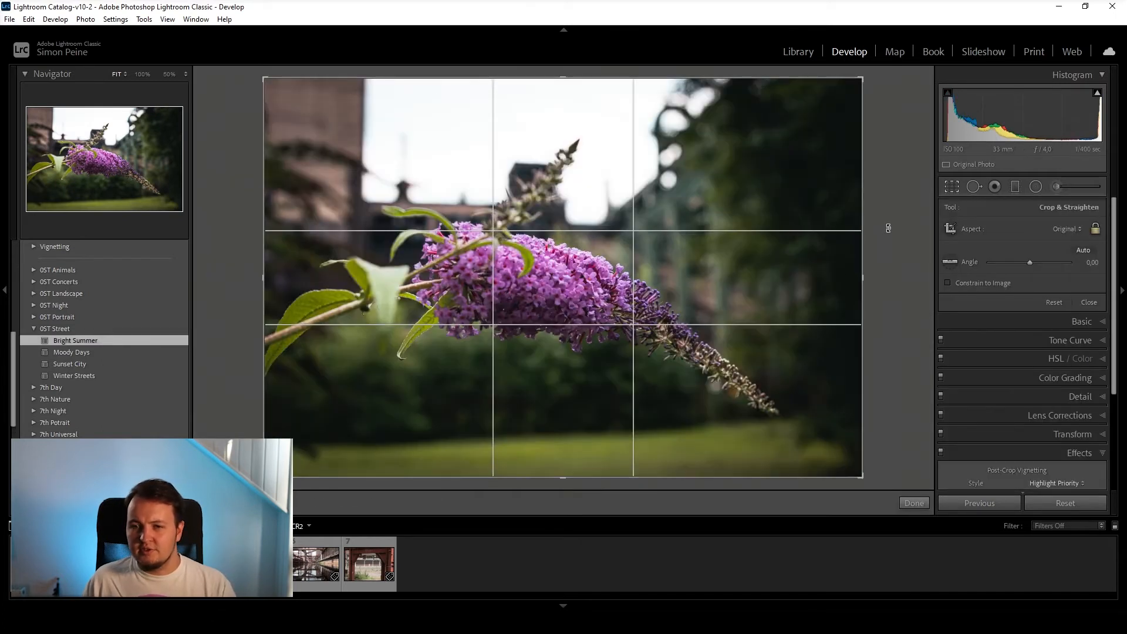
pyautogui.click(563, 477)
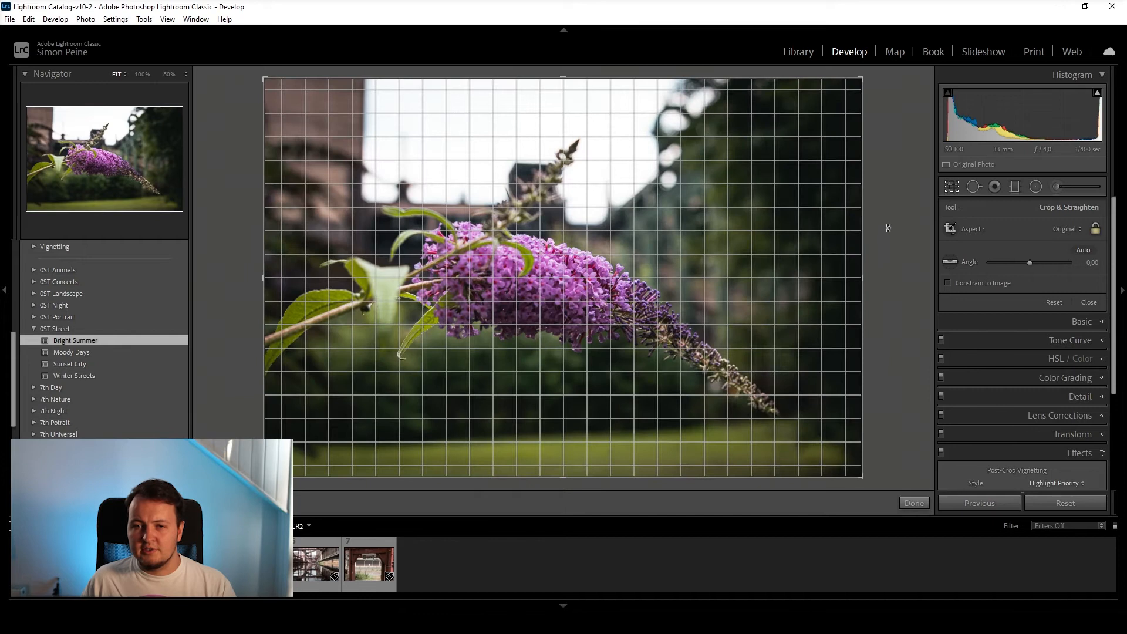
pyautogui.moveTo(563, 478); pyautogui.dragTo(563, 461)
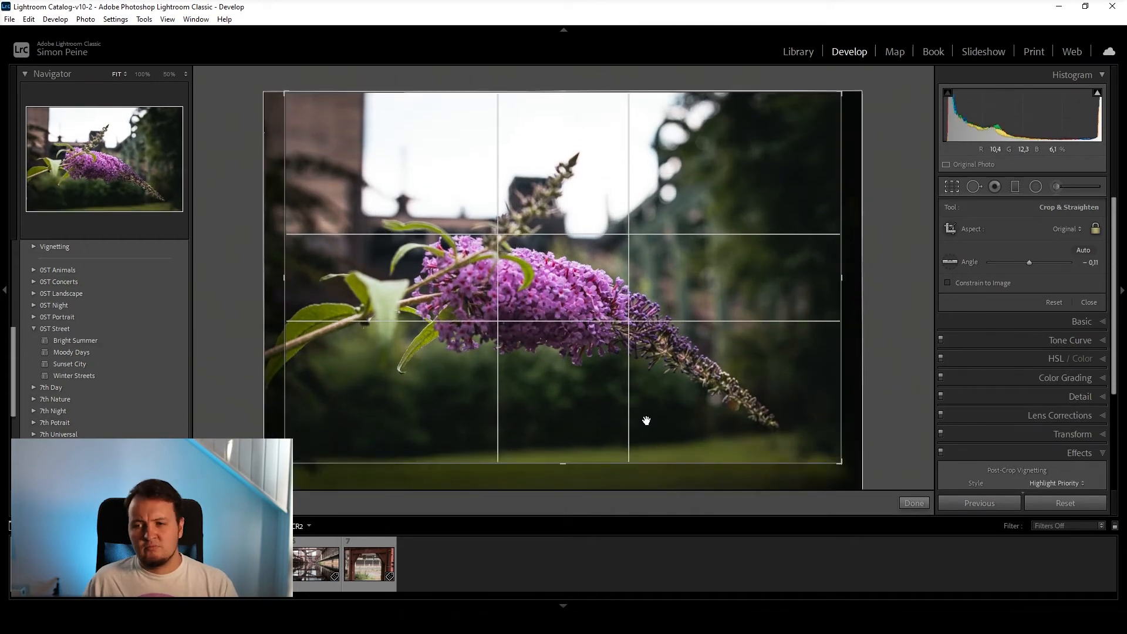
pyautogui.press('Return')
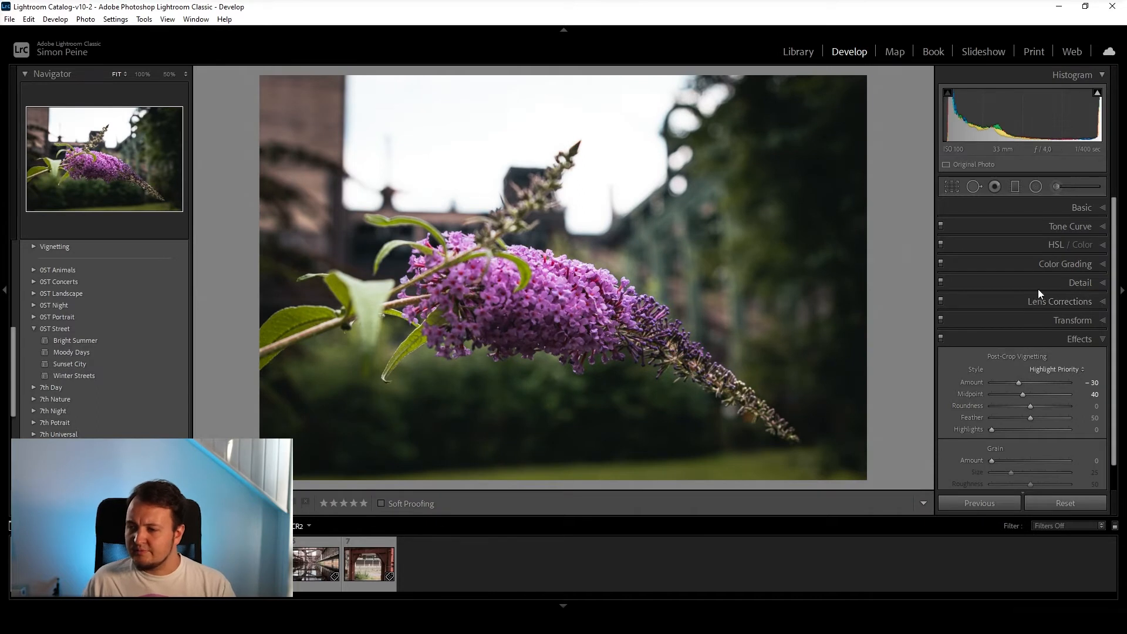
# Shift the flower's colour to blue by setting the purple hue to -100 and the magenta hue to -57
pyautogui.click(1059, 244)
pyautogui.click(959, 263)
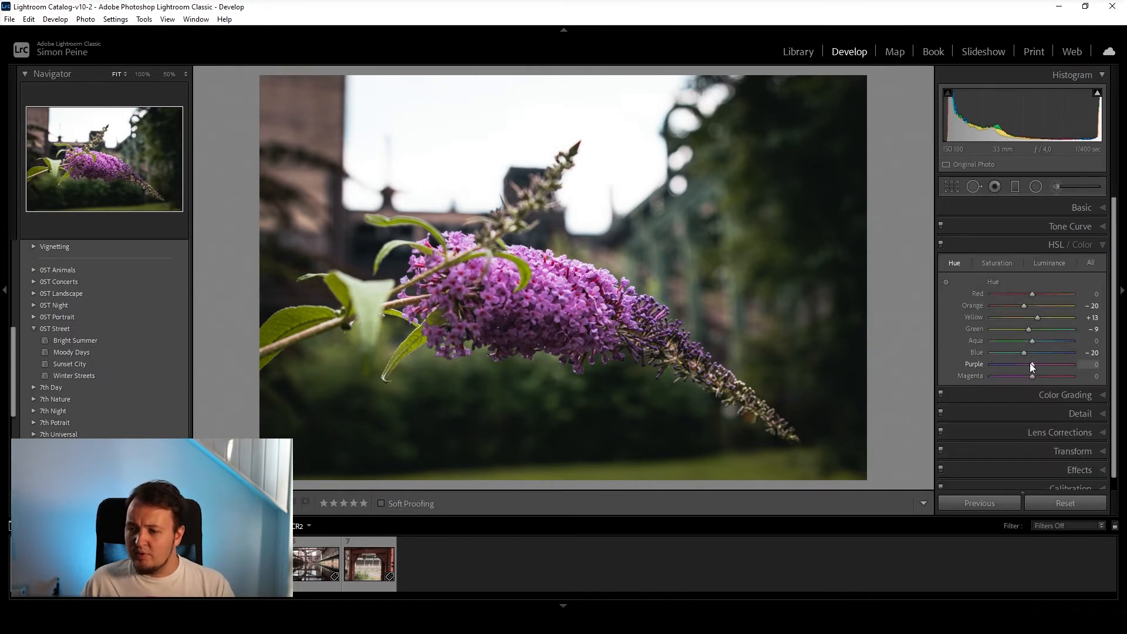
pyautogui.moveTo(1031, 364); pyautogui.dragTo(981, 367)
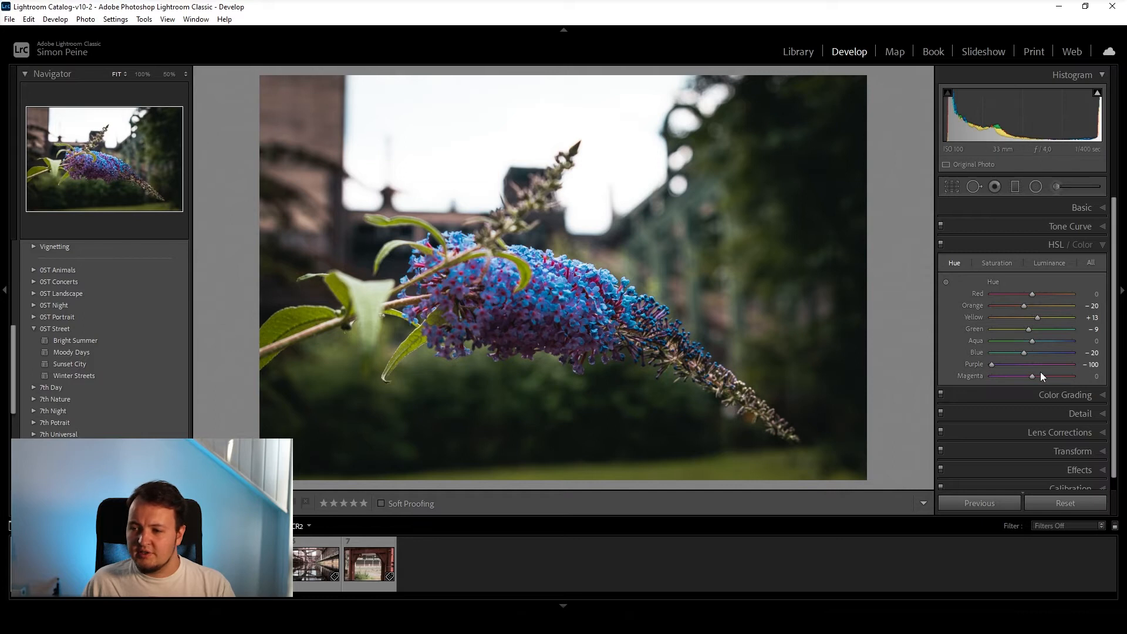
pyautogui.moveTo(1032, 376)
pyautogui.mouseDown()
pyautogui.moveTo(980, 379)
pyautogui.moveTo(1025, 382)
pyautogui.mouseUp()
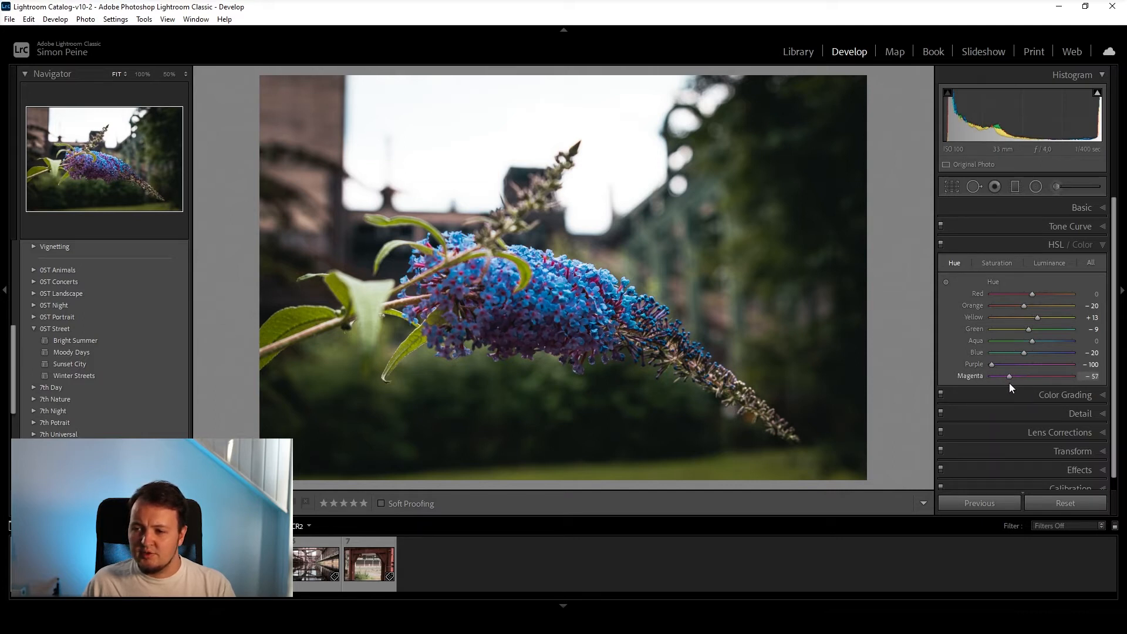
# Reduce the flower photo's purple saturation to -21 and its magenta saturation to -73
pyautogui.click(998, 263)
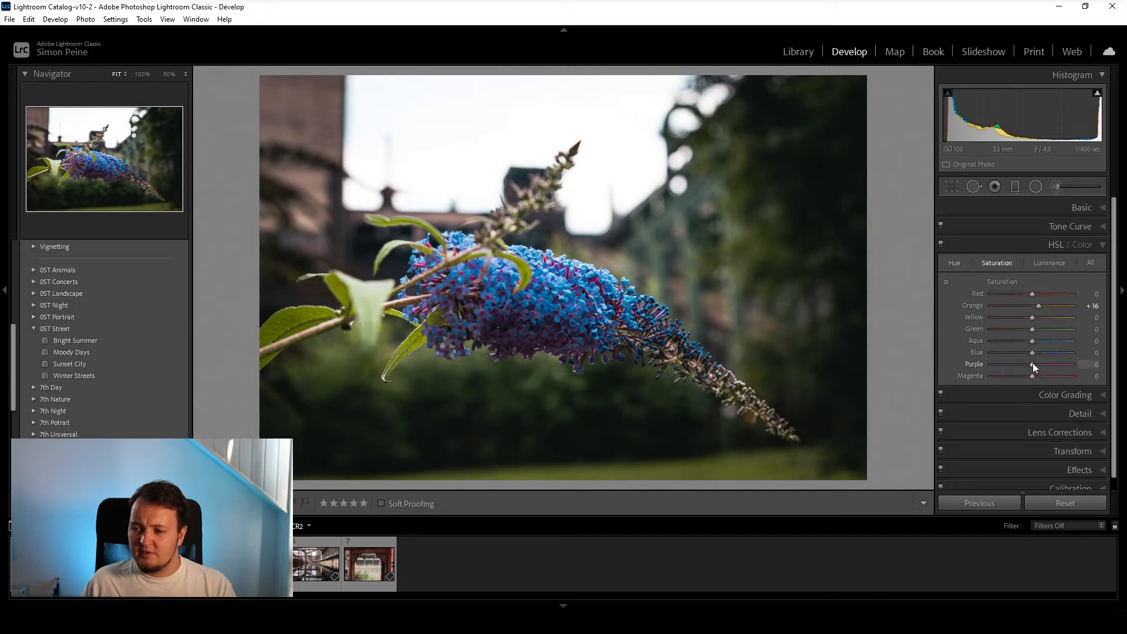
pyautogui.moveTo(1031, 363); pyautogui.dragTo(1023, 366)
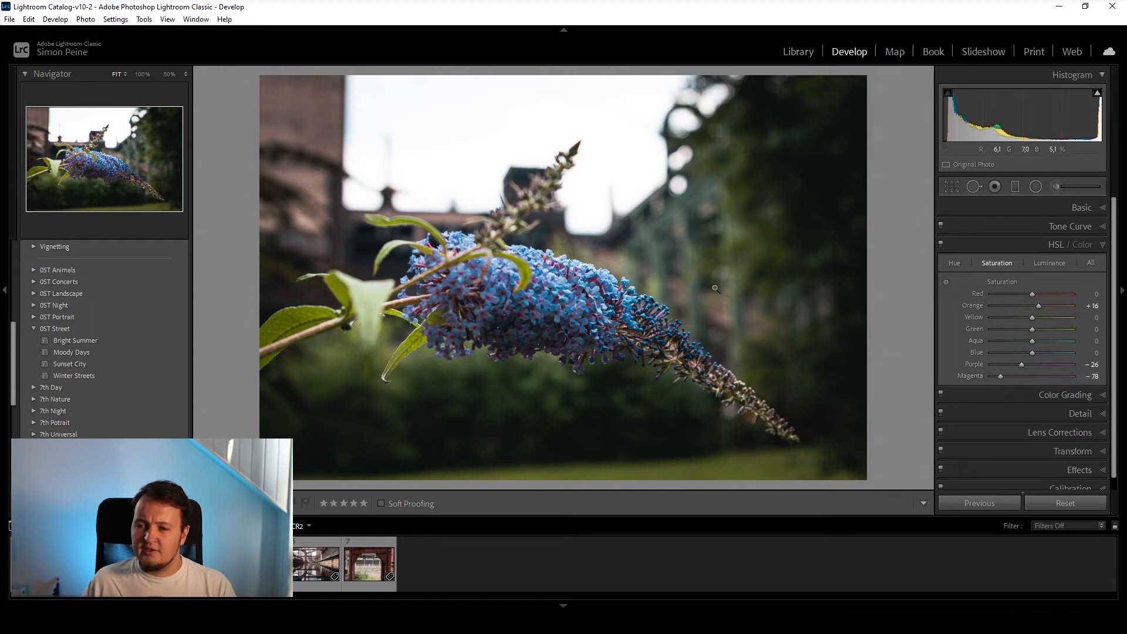
pyautogui.press('Up')
pyautogui.press('Up')
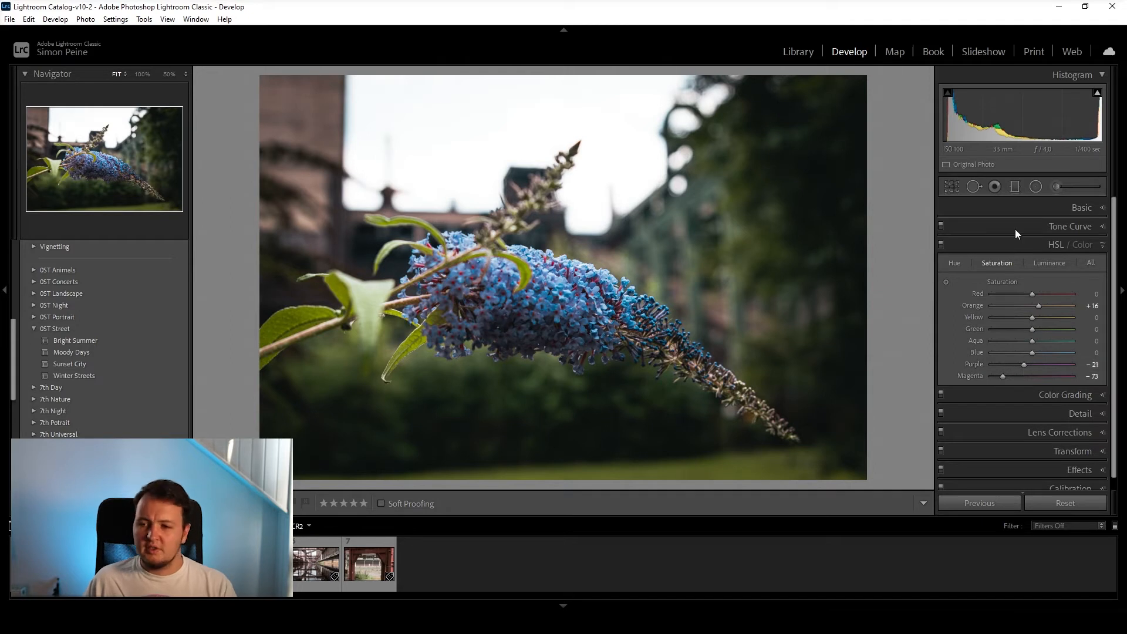
# Set both the texture and the clarity of the flower photo to +5 in the basic adjustments
pyautogui.hotkey('ctrl', '1')
pyautogui.doubleClick(1037, 439)
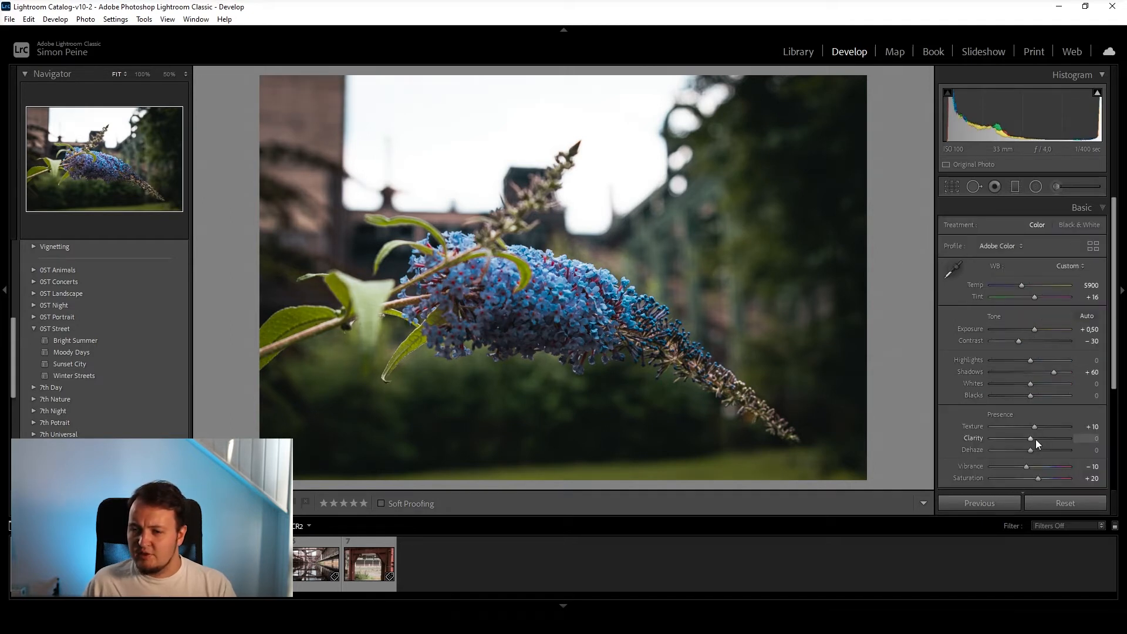
pyautogui.doubleClick(1031, 429)
pyautogui.press('Up')
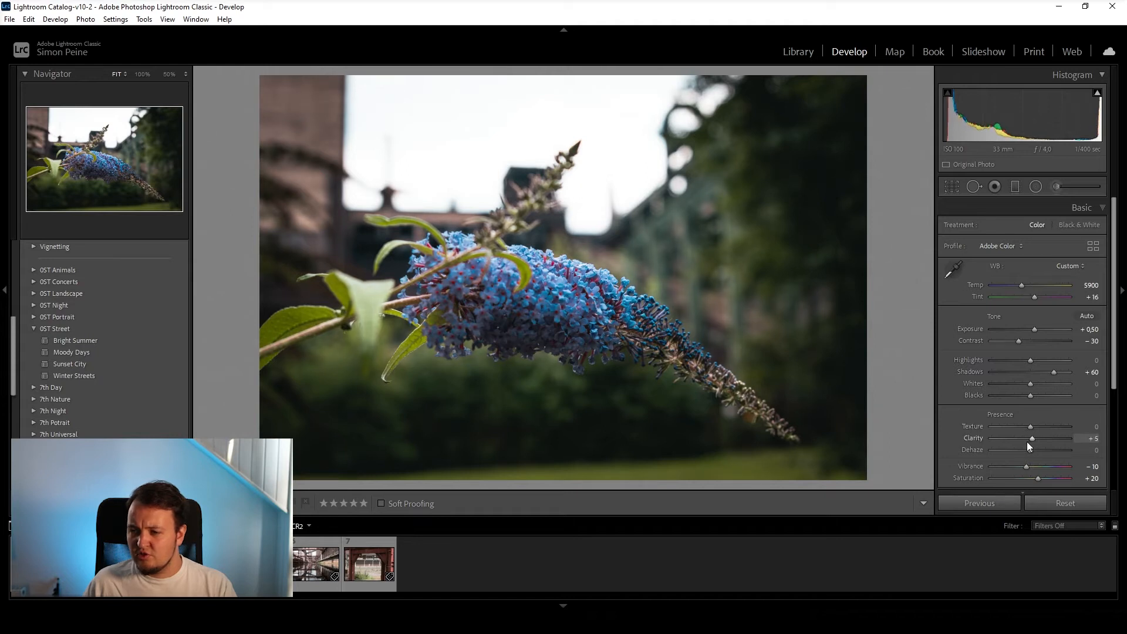
pyautogui.press('Up')
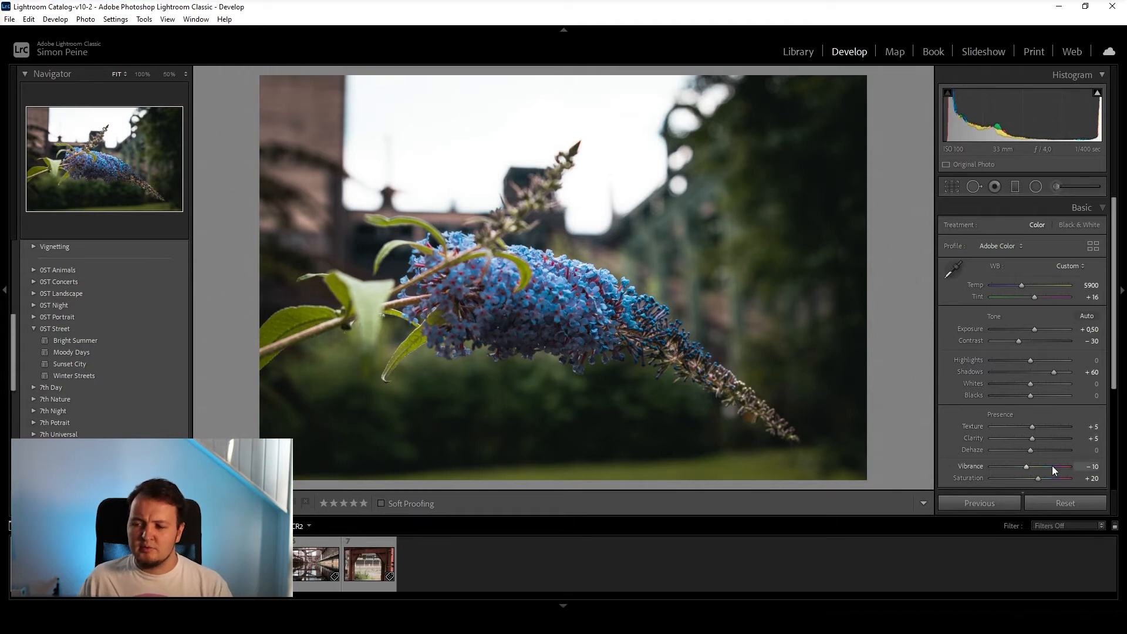
# Set the flower photo's highlights to -44 and exposure to +0.70, and compare it before and after editing
pyautogui.moveTo(1031, 360); pyautogui.dragTo(1026, 361)
pyautogui.press('Down')
pyautogui.press('Down')
pyautogui.press('Down')
pyautogui.press('Down')
pyautogui.press('Down')
pyautogui.press('Down')
pyautogui.press('Up')
pyautogui.press('Up')
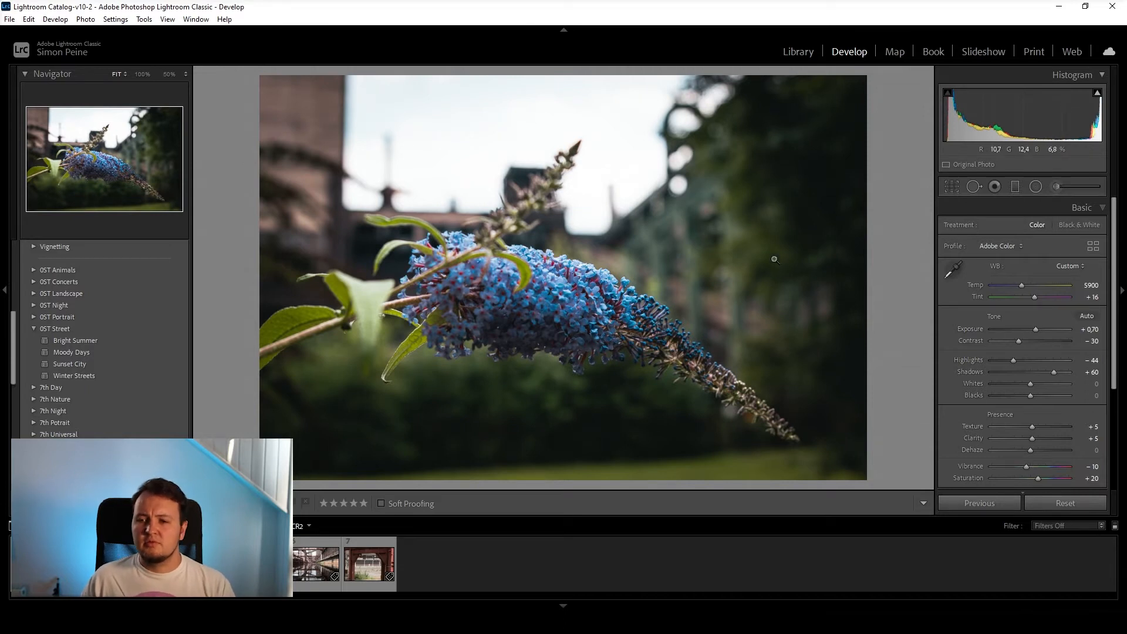
pyautogui.press('y')
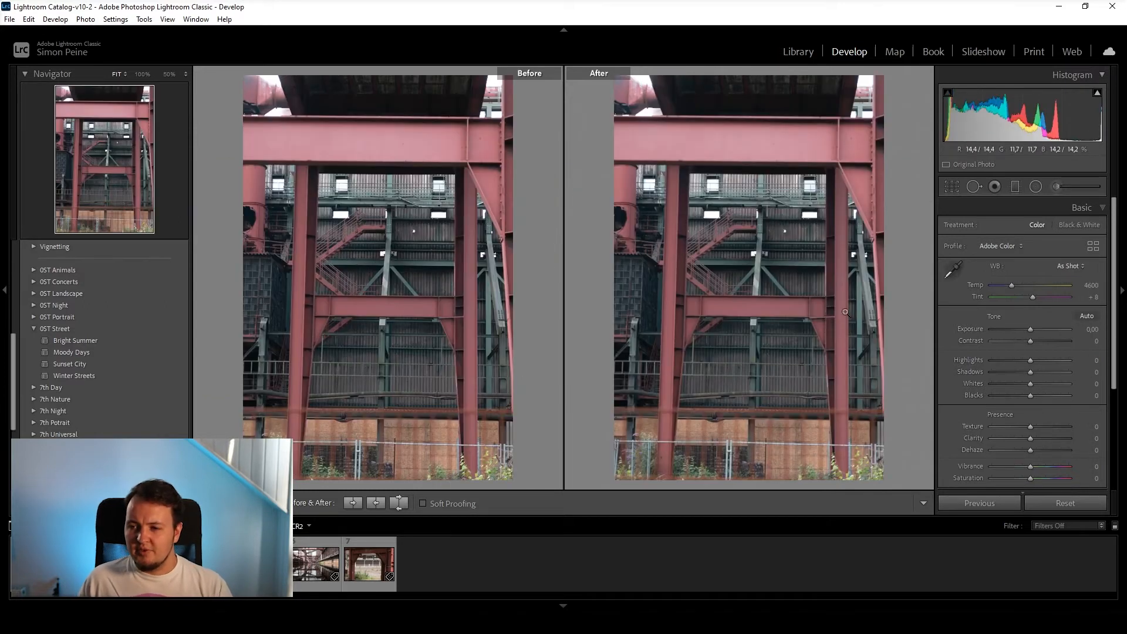
# Crop the red steel structure photo to the 4 x 5 / 8 x 10 aspect and straighten it to -0.62
pyautogui.press('r')
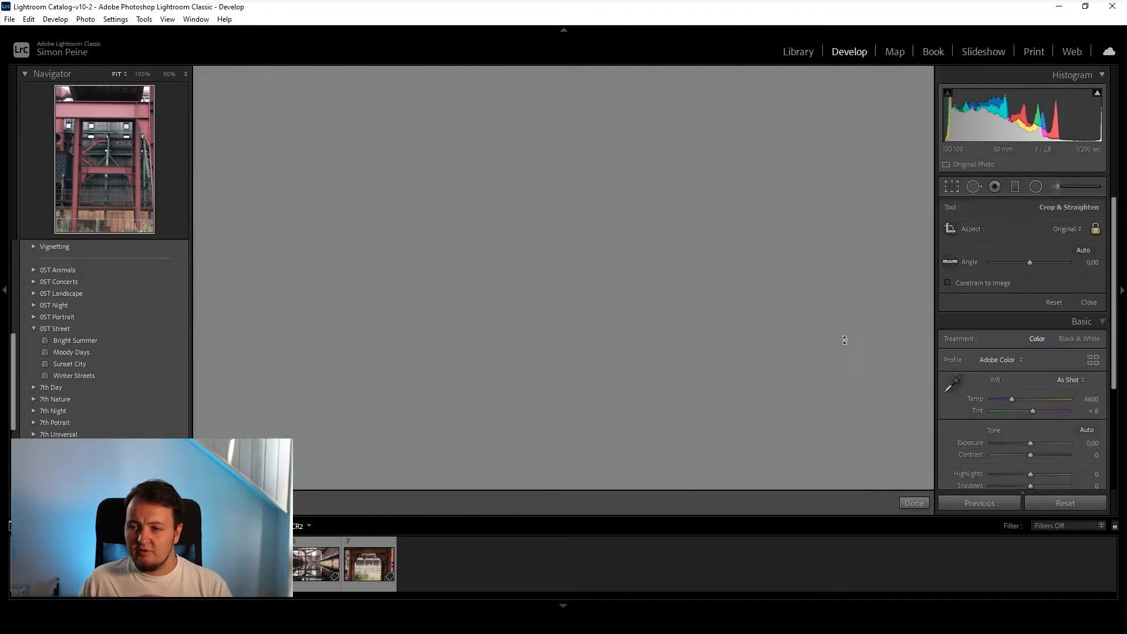
pyautogui.click(1067, 231)
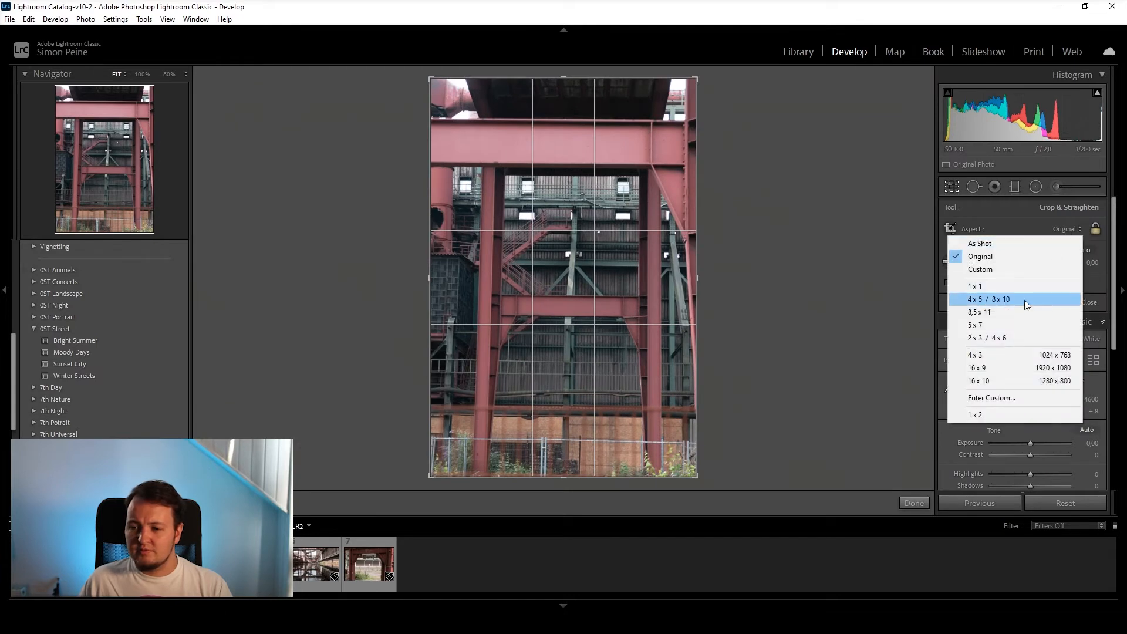
pyautogui.click(1023, 300)
pyautogui.moveTo(728, 320); pyautogui.dragTo(746, 332)
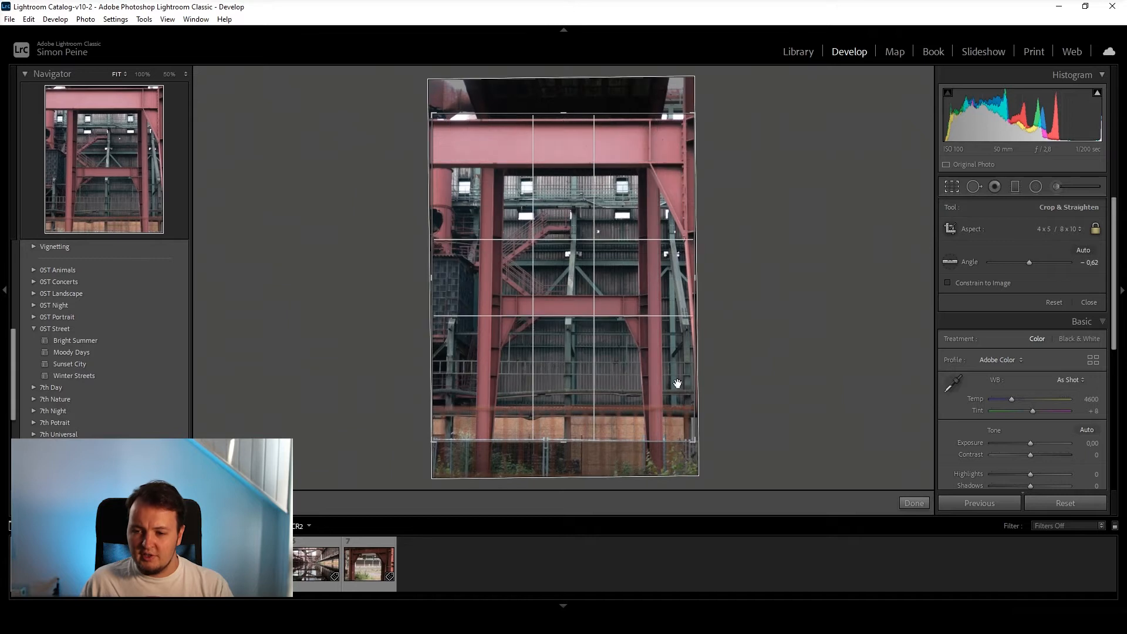
pyautogui.press('Return')
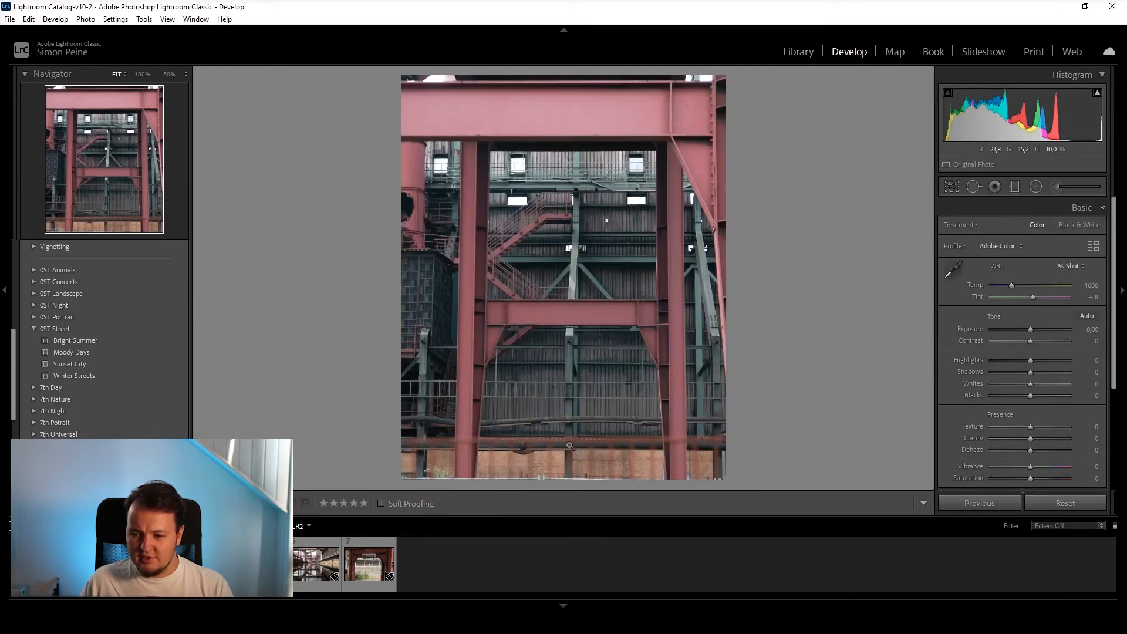
# Tighten the crop so it starts just above the red crossbeam, and recentre the steel frame within it
pyautogui.press('r')
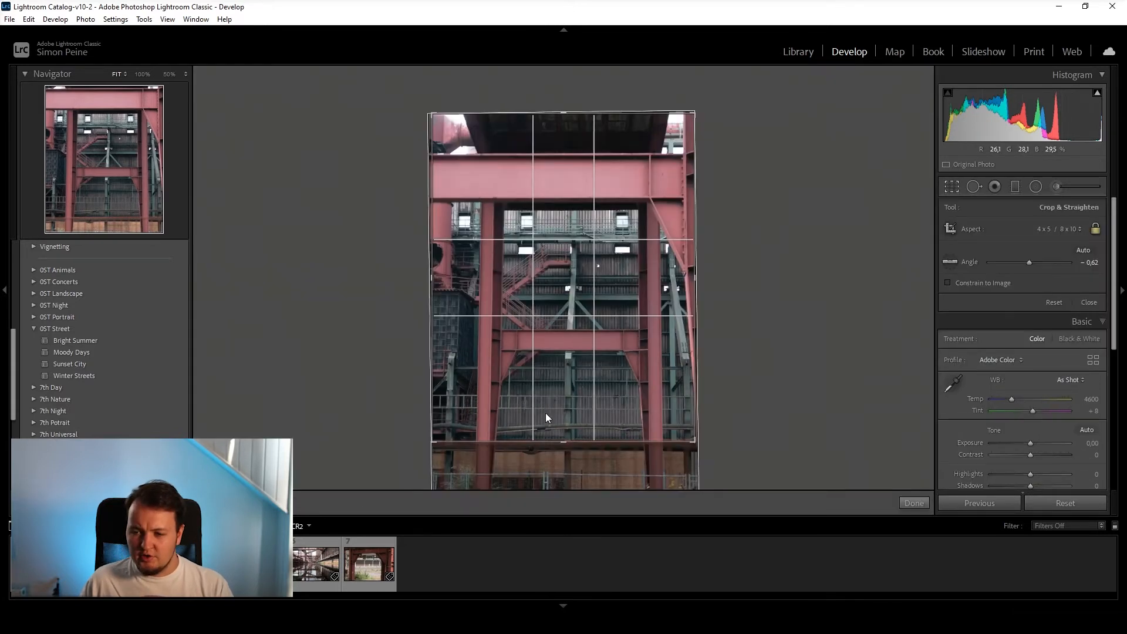
pyautogui.moveTo(578, 444); pyautogui.dragTo(579, 442)
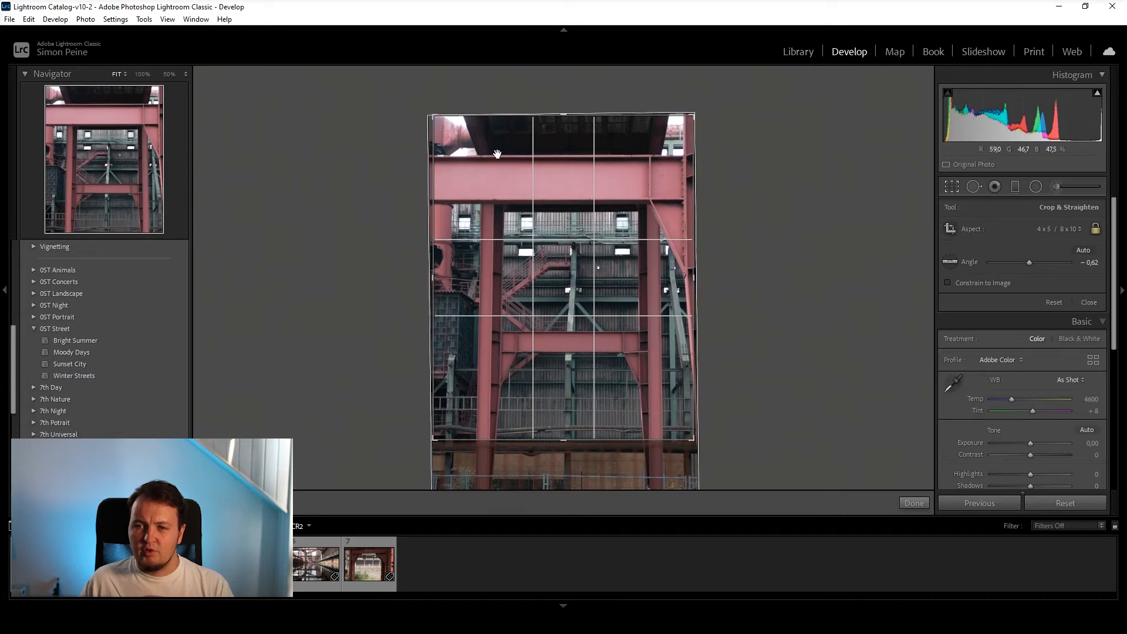
pyautogui.moveTo(486, 114); pyautogui.dragTo(577, 129)
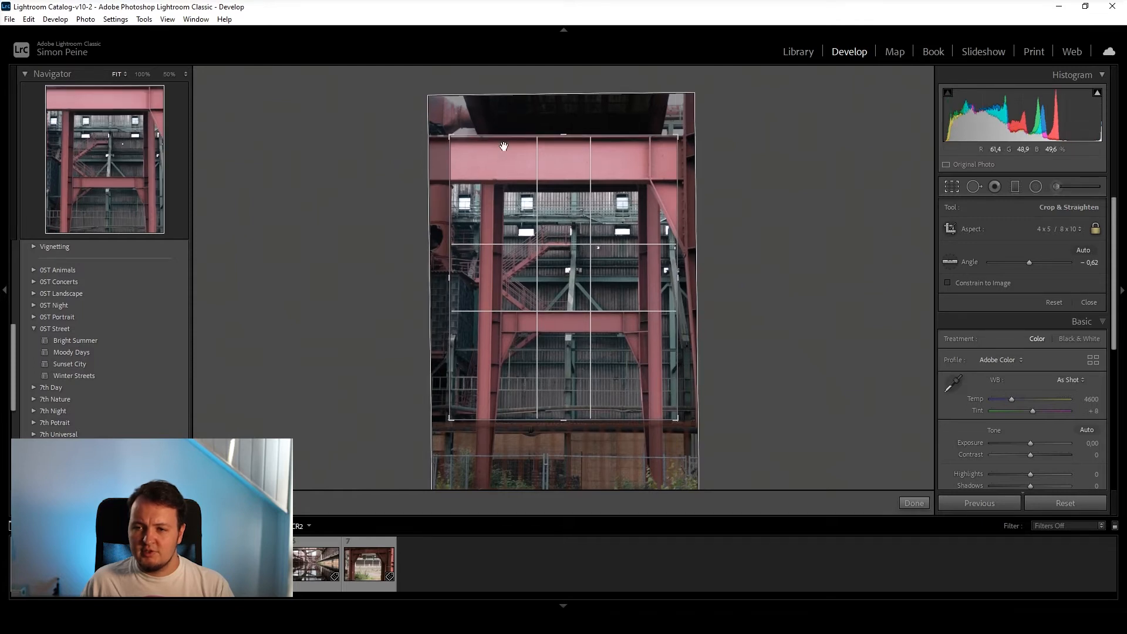
pyautogui.moveTo(567, 296); pyautogui.dragTo(557, 295)
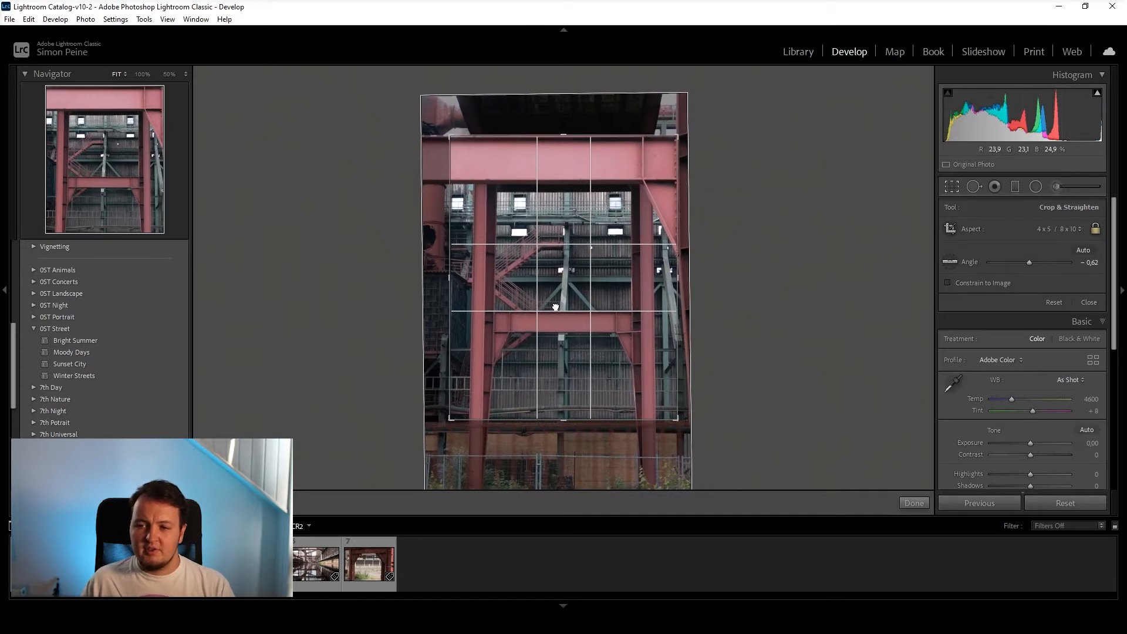
pyautogui.press('Return')
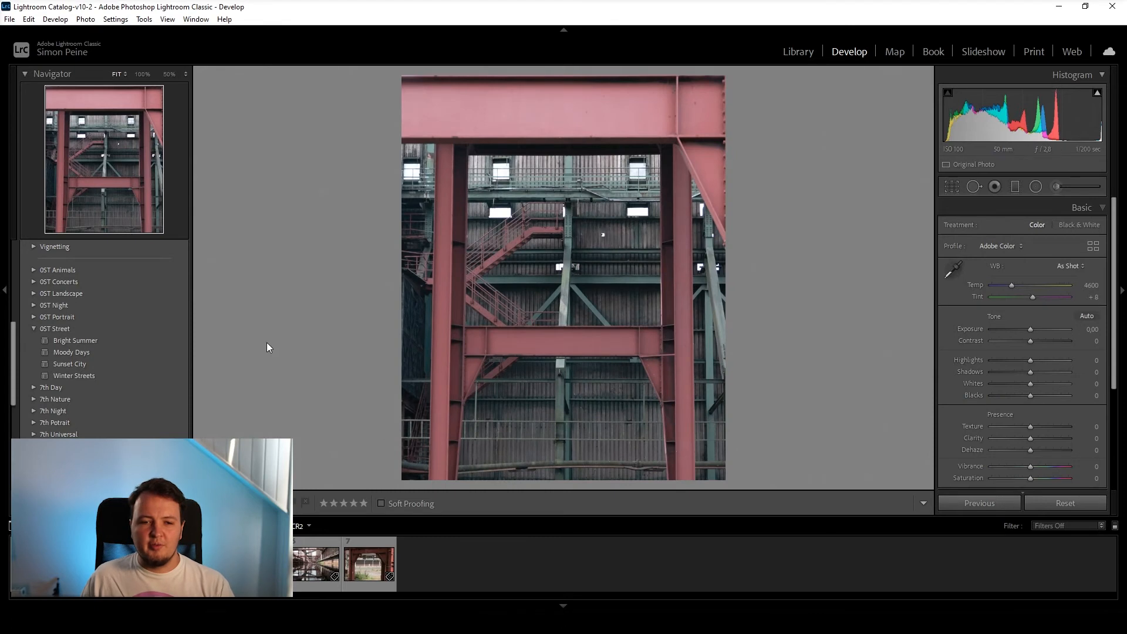
# Nudge the image slightly within the crop of the steel structure photo and apply the Moody Days preset
pyautogui.press('r')
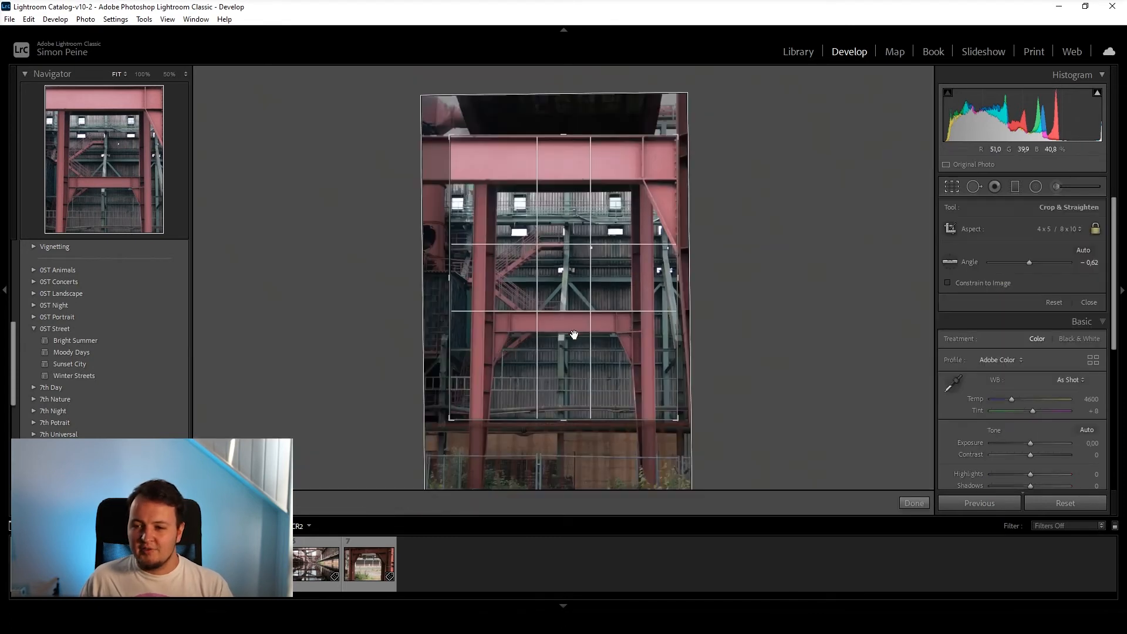
pyautogui.moveTo(575, 336); pyautogui.dragTo(577, 337)
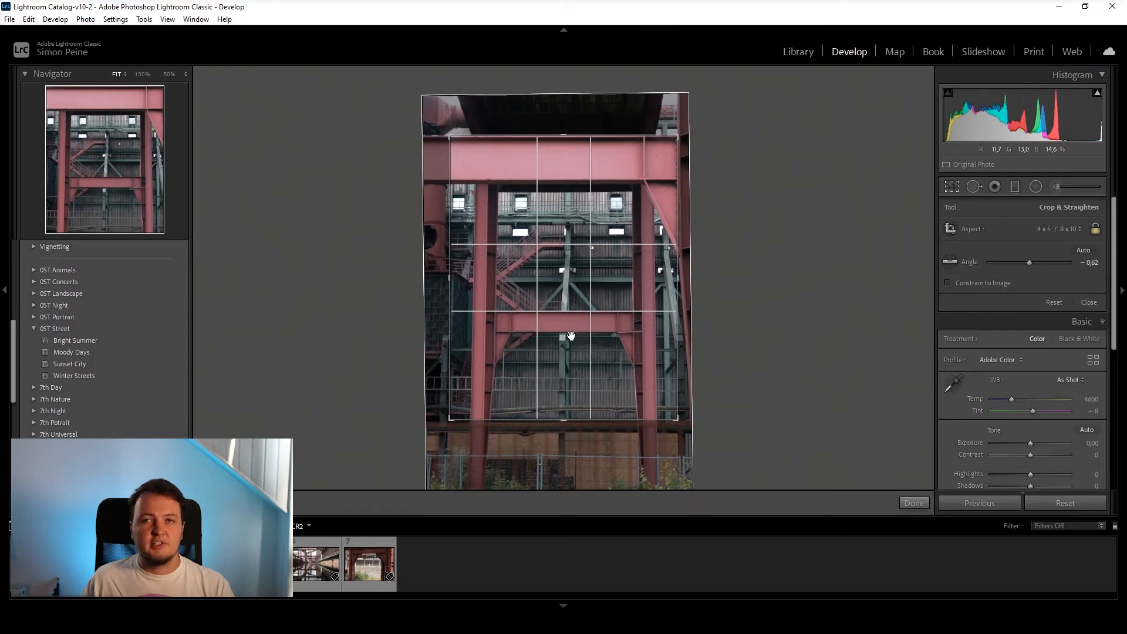
pyautogui.press('r')
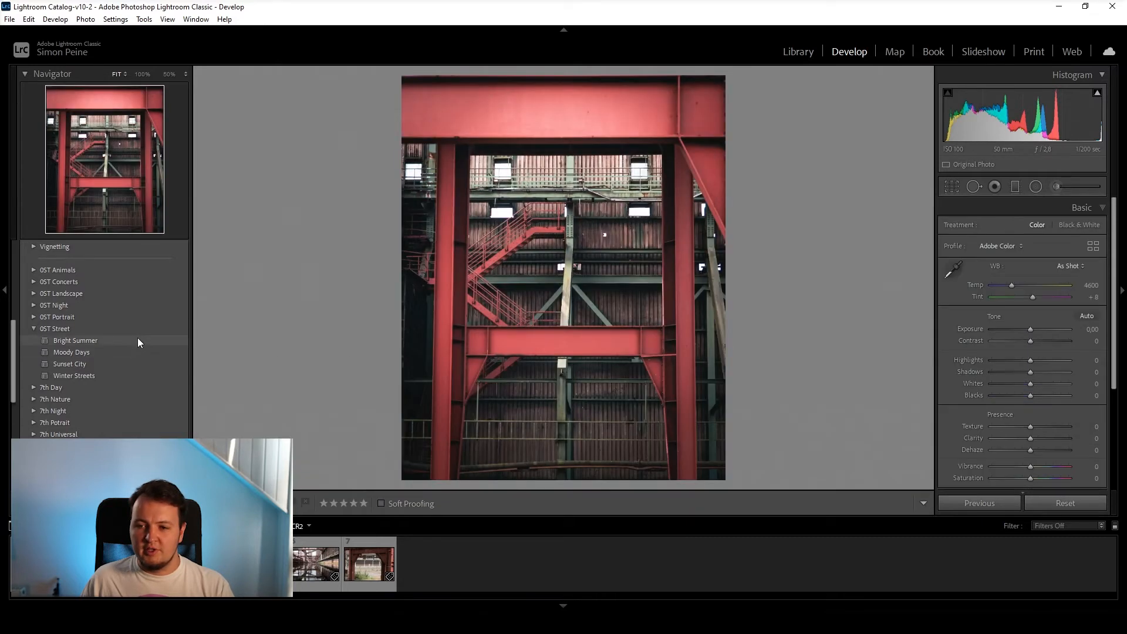
pyautogui.click(121, 351)
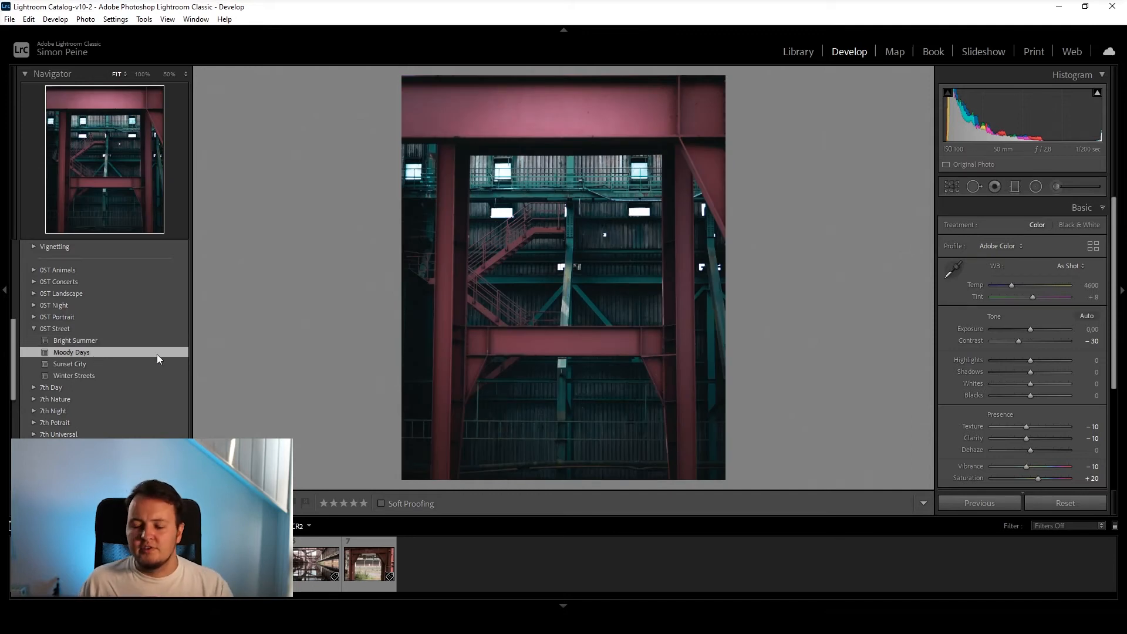
# Raise the steel structure photo's exposure to +0.50 and lower its highlights to -21
pyautogui.moveTo(1031, 329); pyautogui.dragTo(1033, 331)
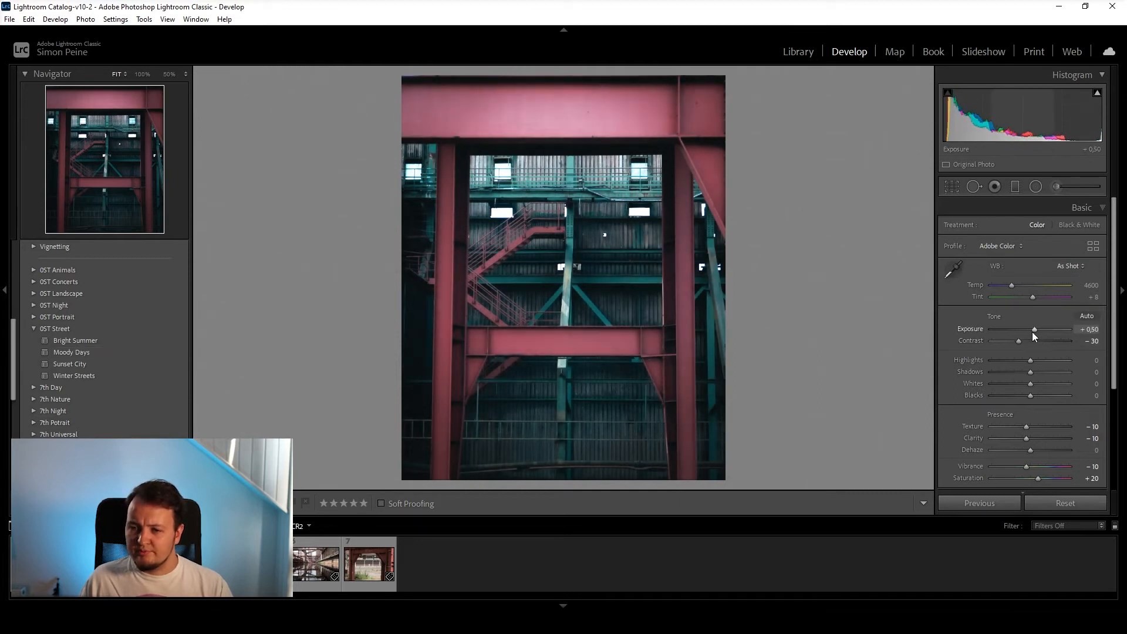
pyautogui.scroll(-5, 1033, 352)
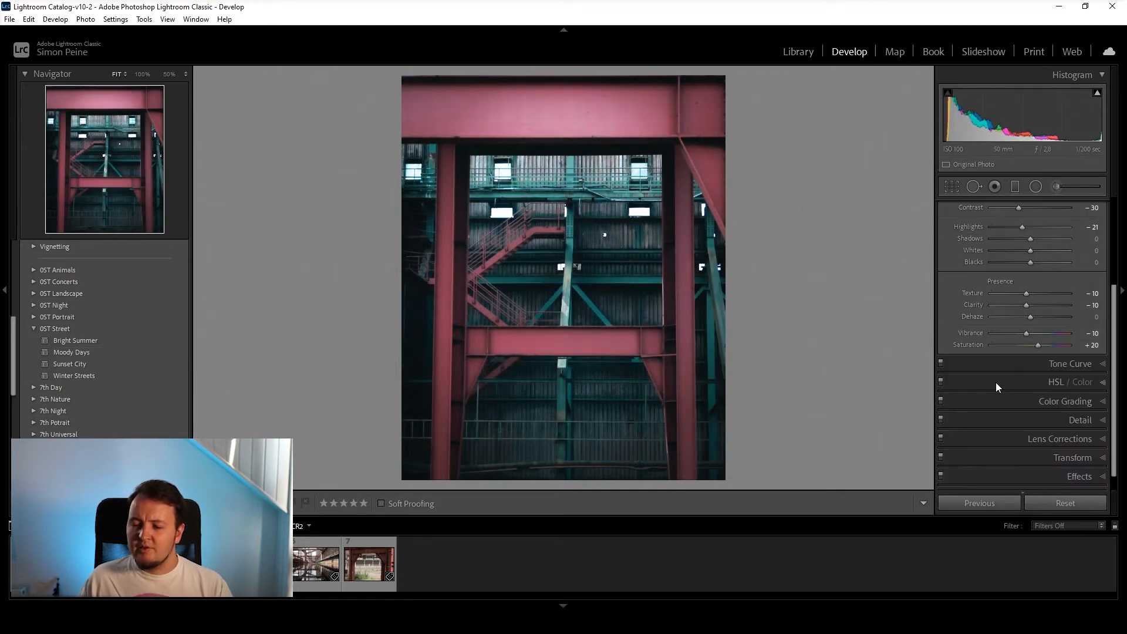
# Shift the red hue to -5 and the orange hue to -72 in the HSL adjustments
pyautogui.click(1050, 382)
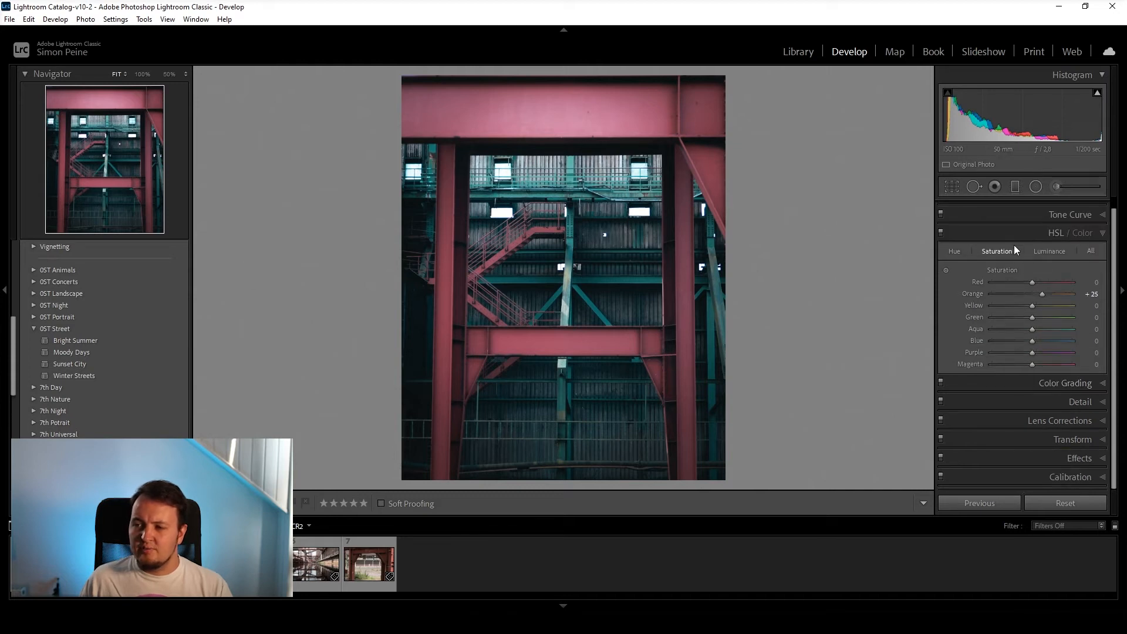
pyautogui.click(955, 252)
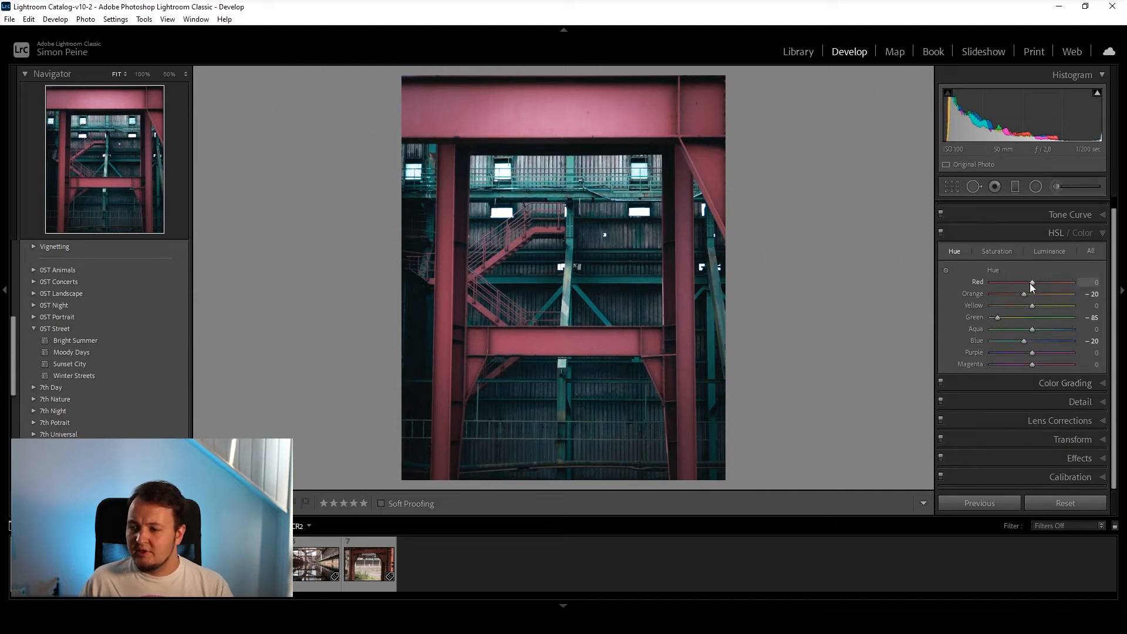
pyautogui.moveTo(1031, 285)
pyautogui.mouseDown()
pyautogui.moveTo(1008, 286)
pyautogui.moveTo(1063, 283)
pyautogui.moveTo(995, 282)
pyautogui.moveTo(1037, 284)
pyautogui.mouseUp()
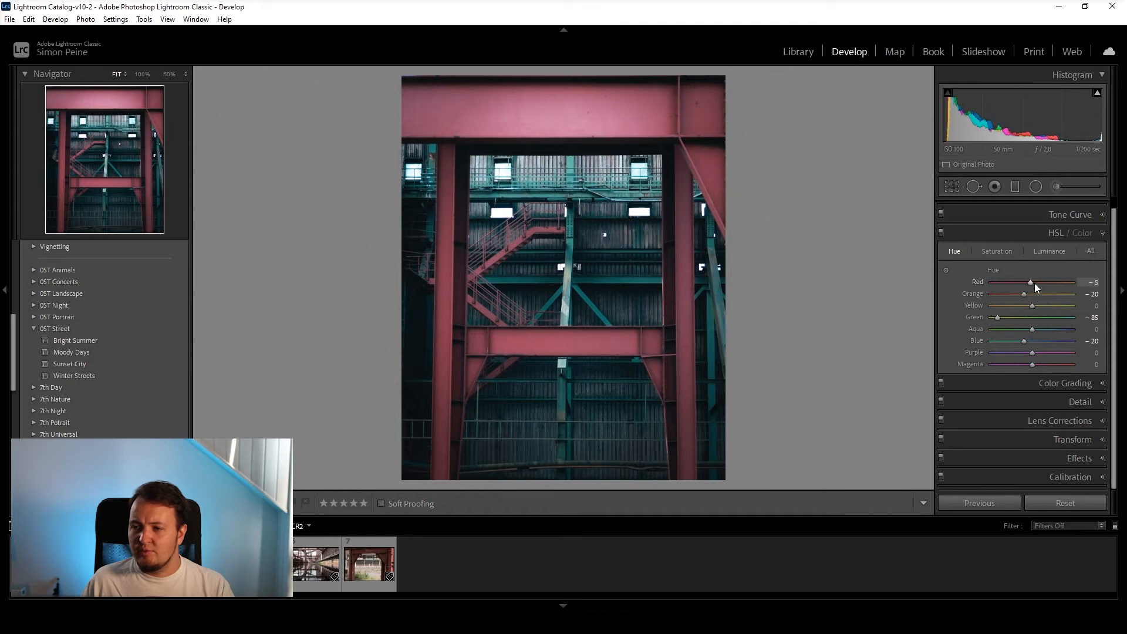
pyautogui.moveTo(1033, 284); pyautogui.dragTo(1020, 296)
pyautogui.click(1029, 285)
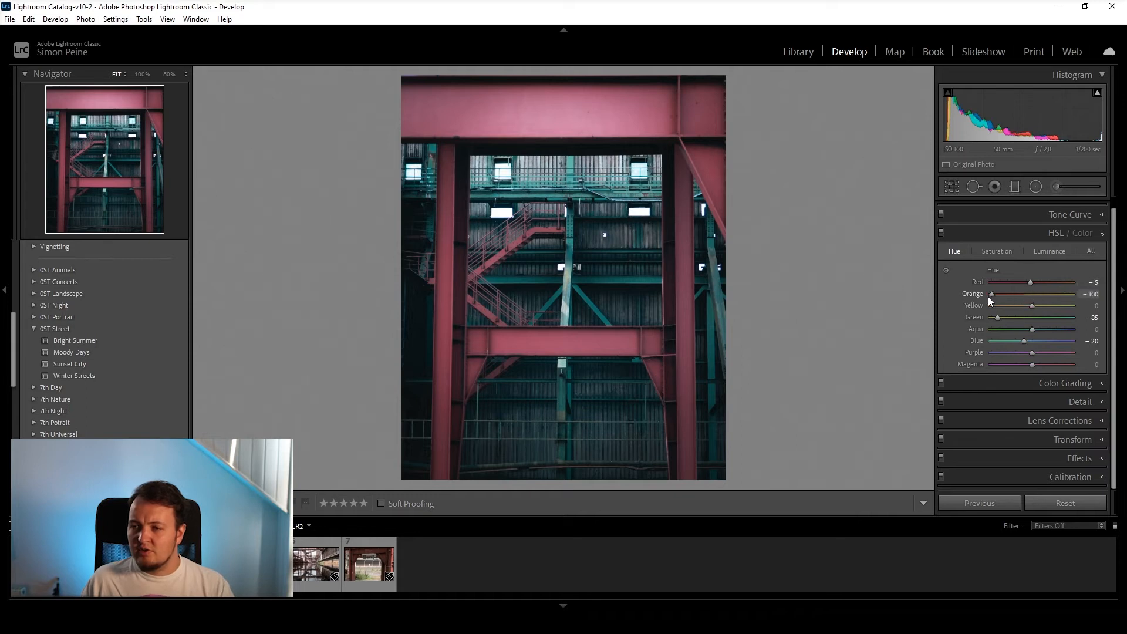
# Increase the red saturation to +71 and lift the shadows to +47
pyautogui.click(1008, 252)
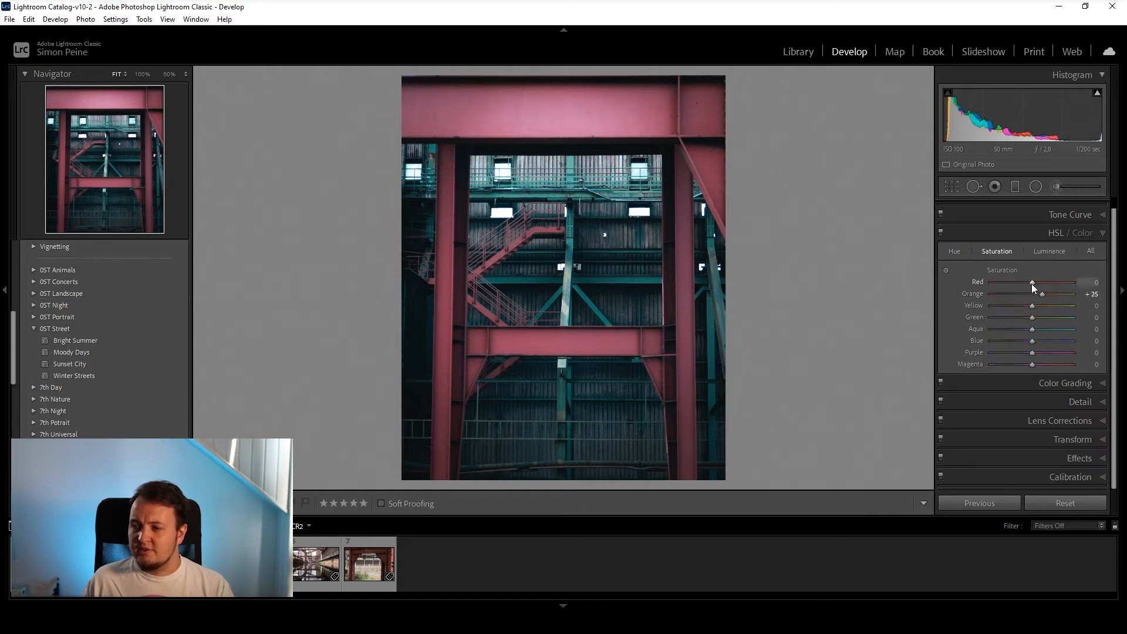
pyautogui.moveTo(1033, 285); pyautogui.dragTo(1060, 285)
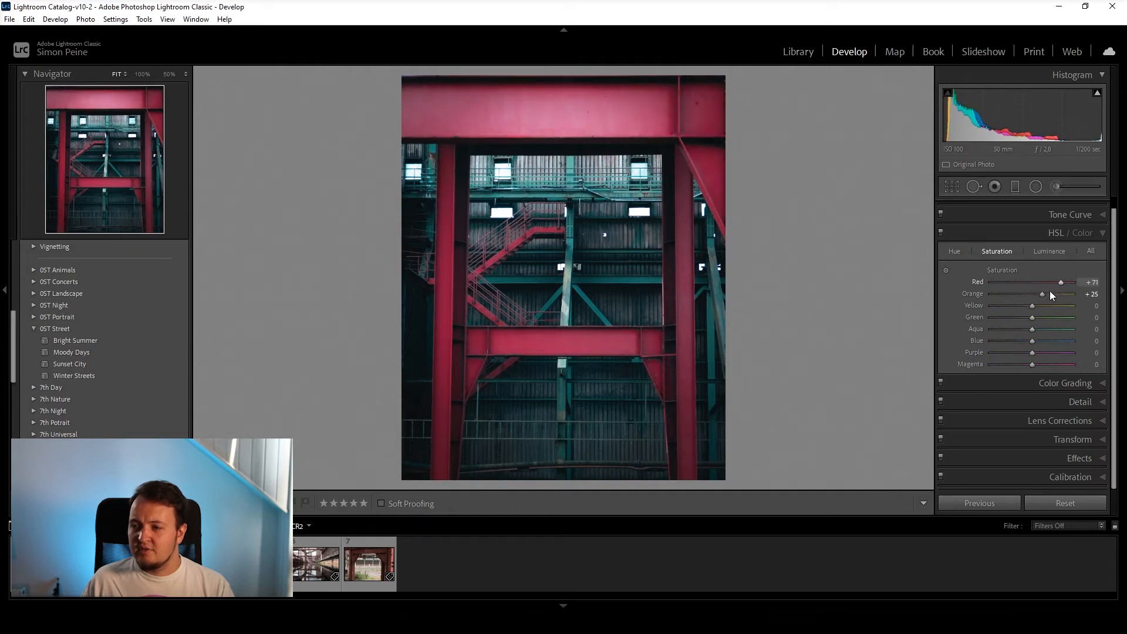
pyautogui.scroll(5, 1041, 296)
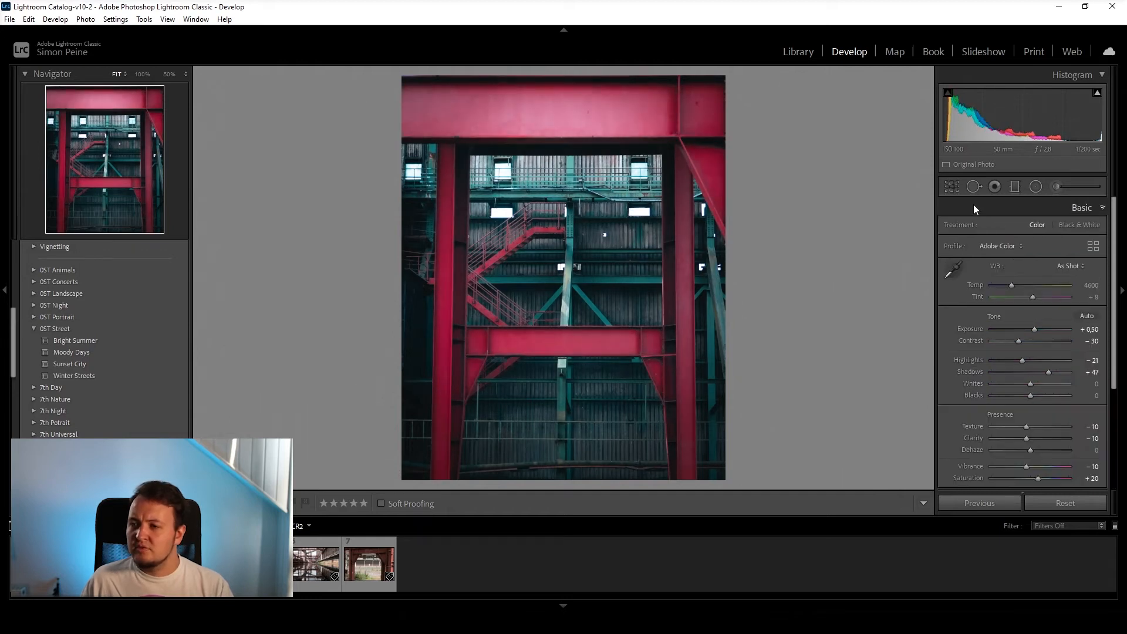
# Warm the white balance temperature to 5100, resetting it in between to compare the effect on the background
pyautogui.click(1015, 287)
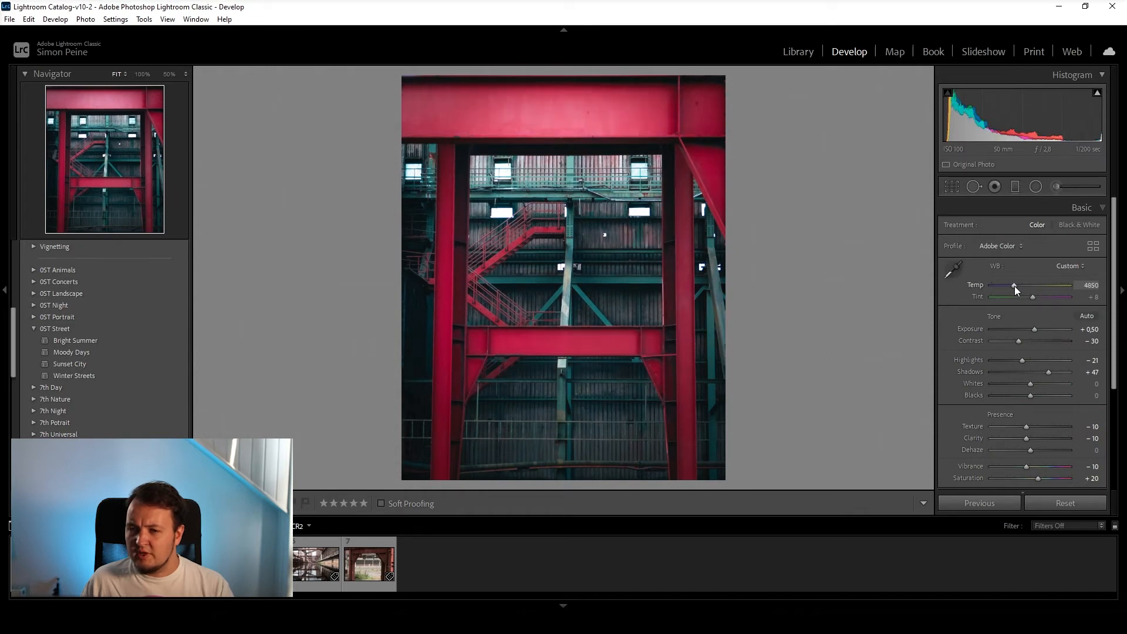
pyautogui.doubleClick(1015, 287)
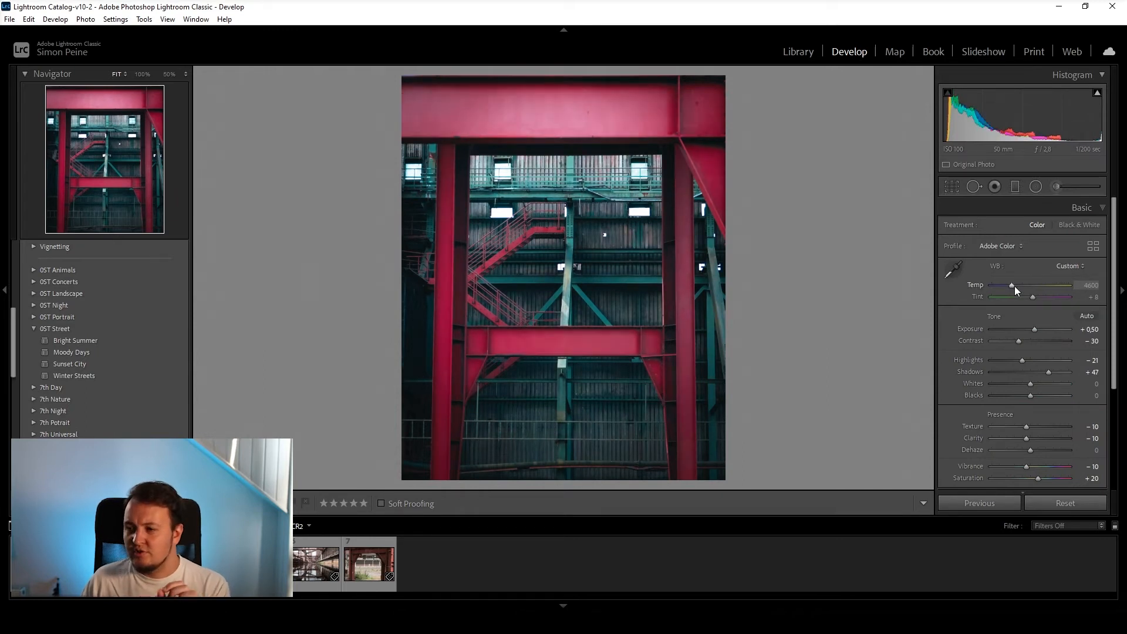
pyautogui.click(1015, 286)
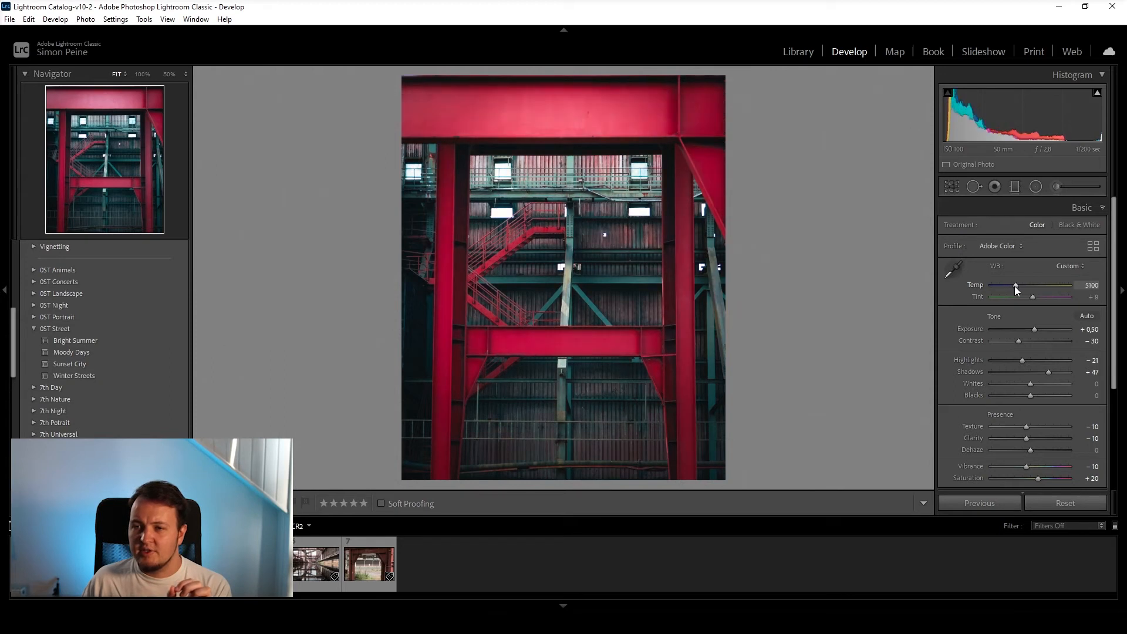
pyautogui.doubleClick(1014, 287)
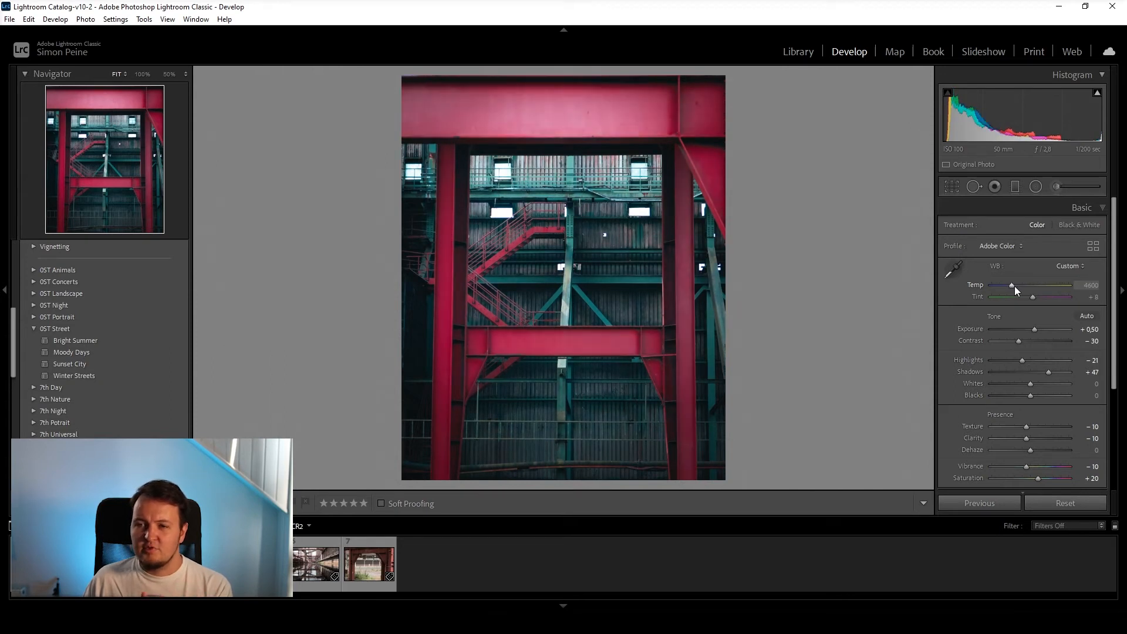
pyautogui.click(1014, 286)
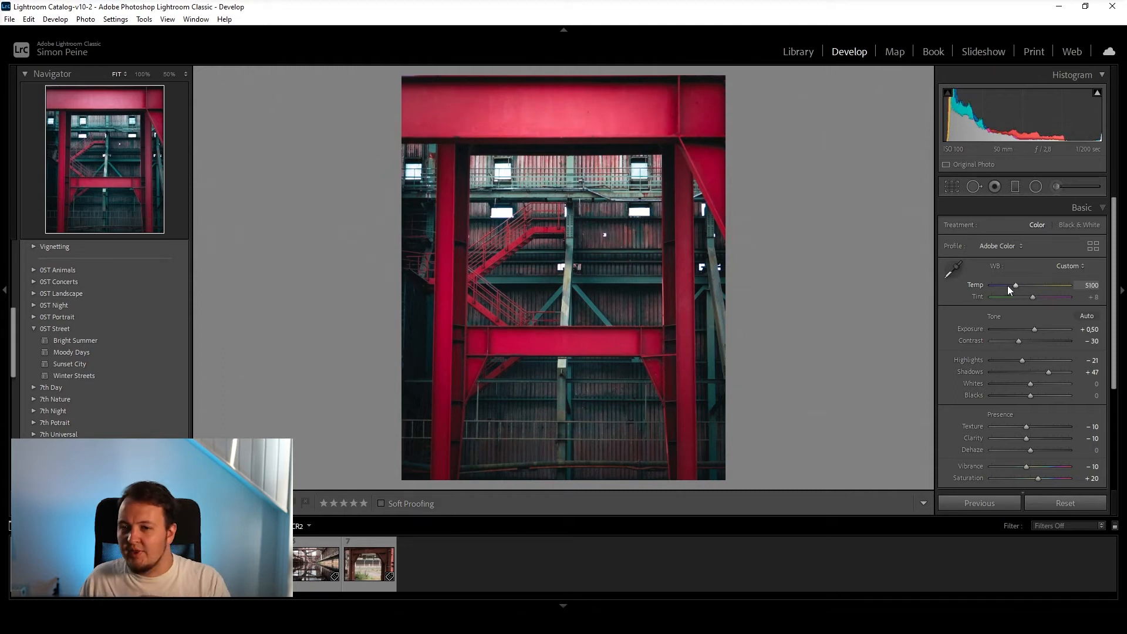
pyautogui.click(1007, 285)
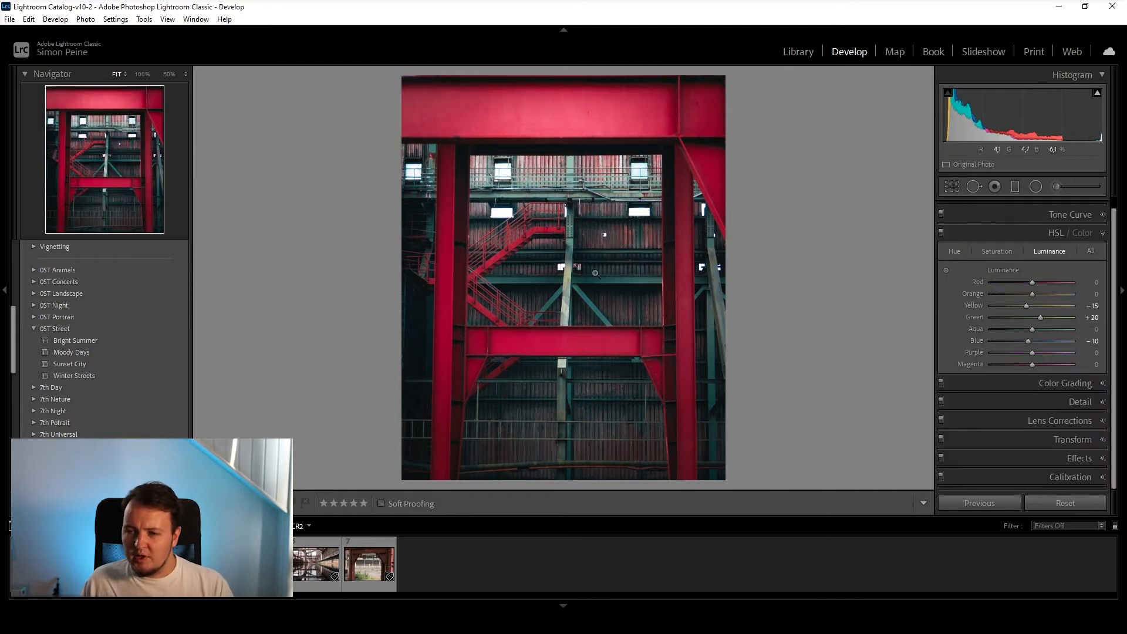
# Set the green hue to +65, the aqua hue to +62 and the blue hue to +68
pyautogui.click(955, 252)
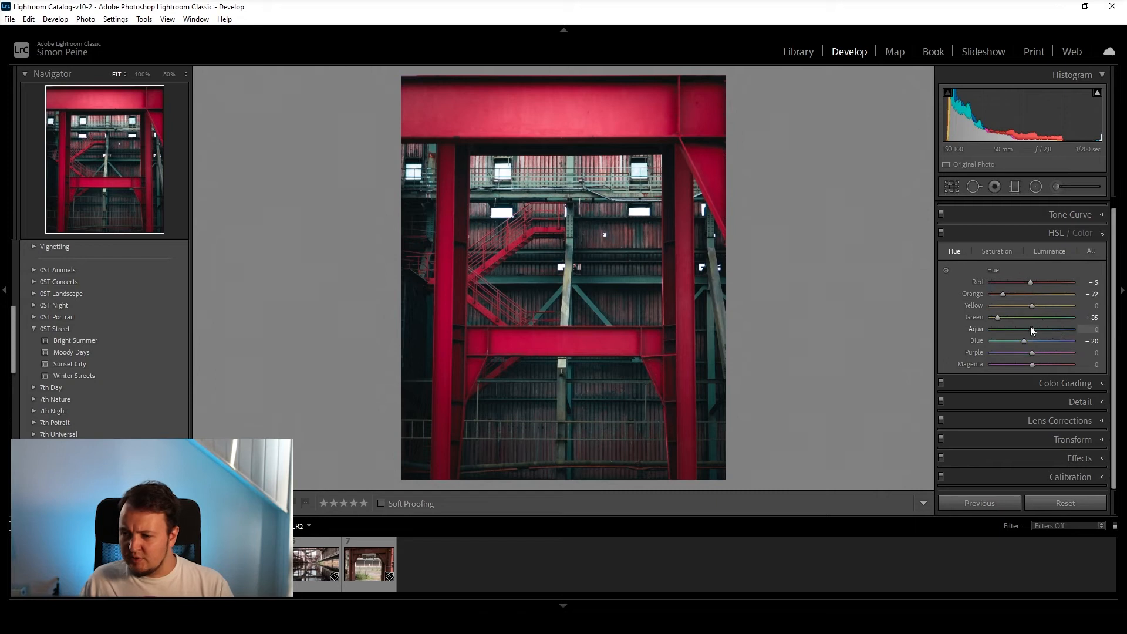
pyautogui.moveTo(1024, 341); pyautogui.dragTo(1041, 342)
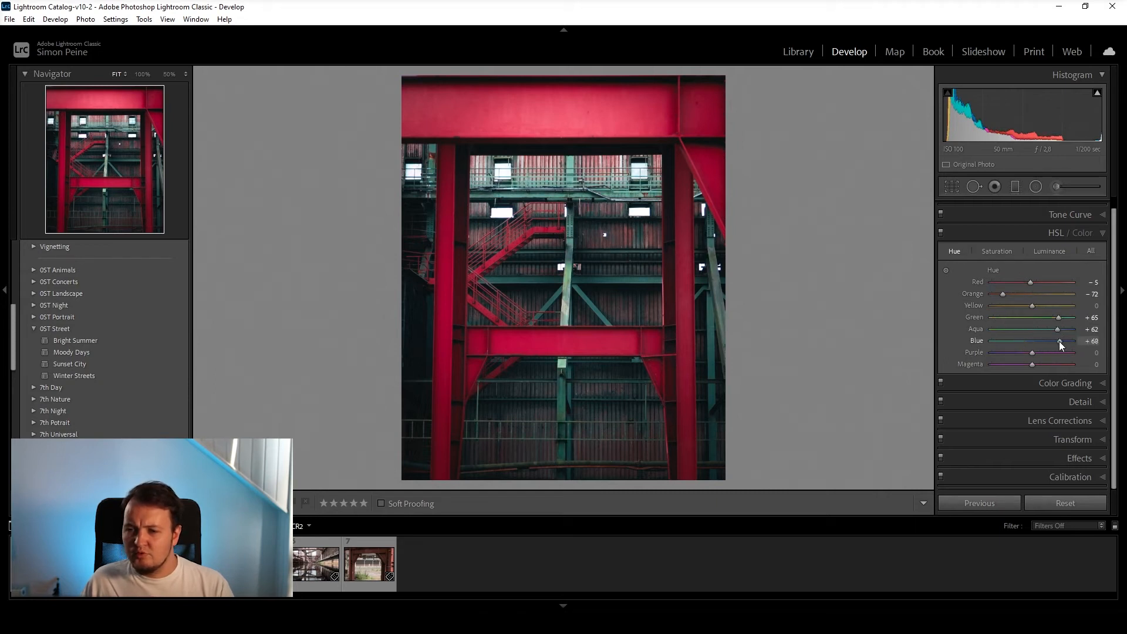
# Set shadows to +22 and both texture and clarity to +10, and compare the photo before and after editing
pyautogui.click(1051, 205)
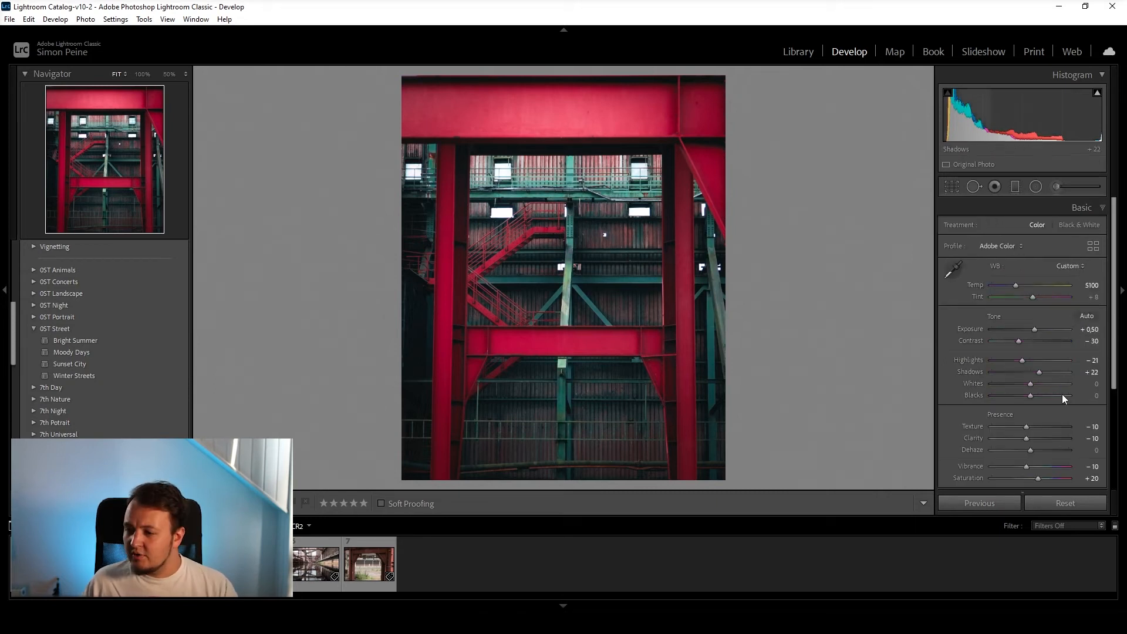
pyautogui.doubleClick(1027, 437)
pyautogui.doubleClick(1026, 427)
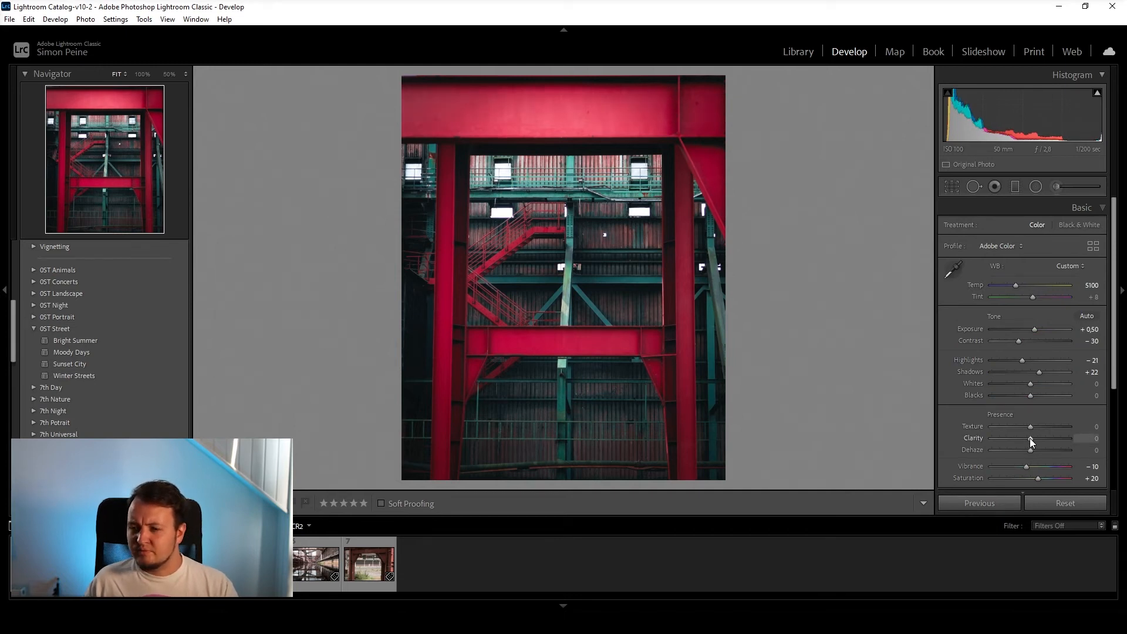
pyautogui.moveTo(1030, 439); pyautogui.dragTo(1033, 427)
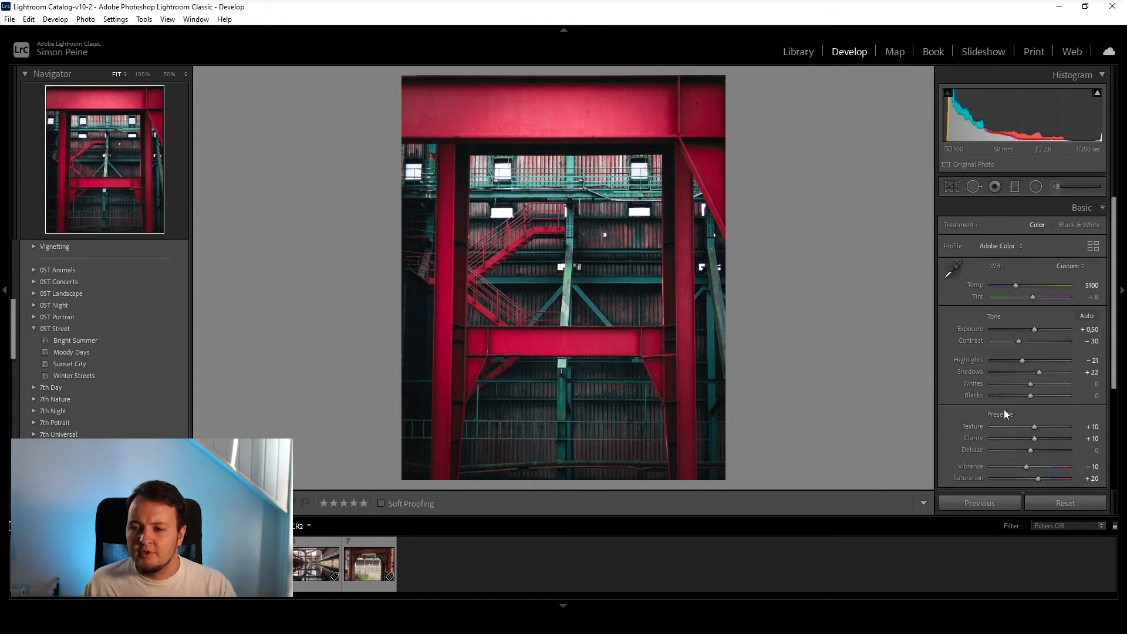
pyautogui.press('y')
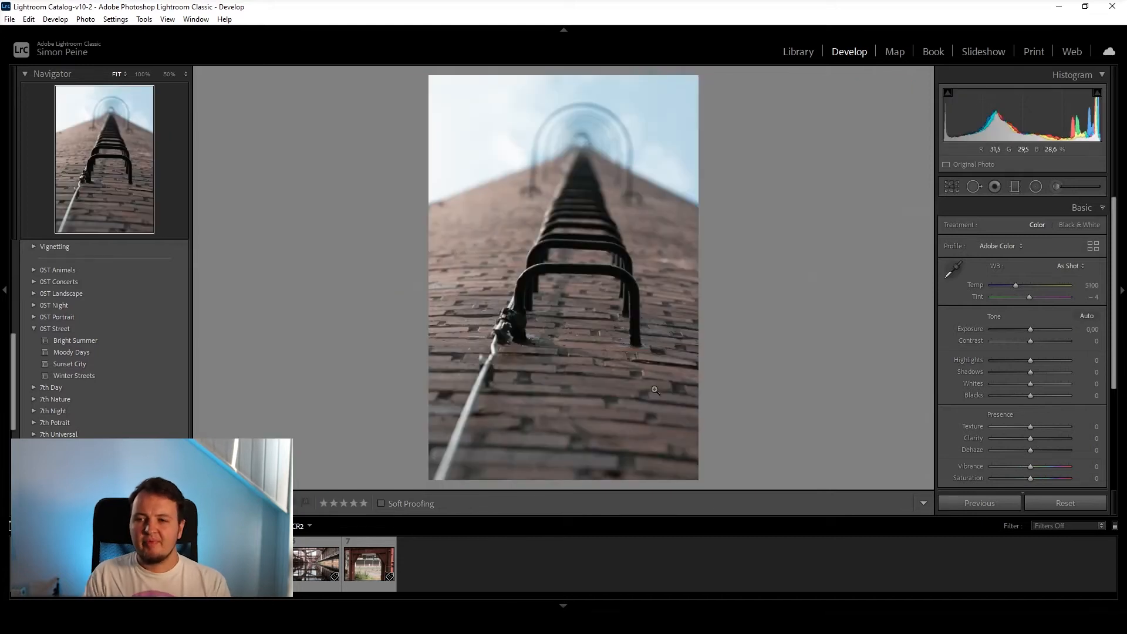
# Crop the brick chimney ladder photo to the 4 x 5 / 8 x 10 aspect, reposition it and rotate it to -1.61
pyautogui.press('r')
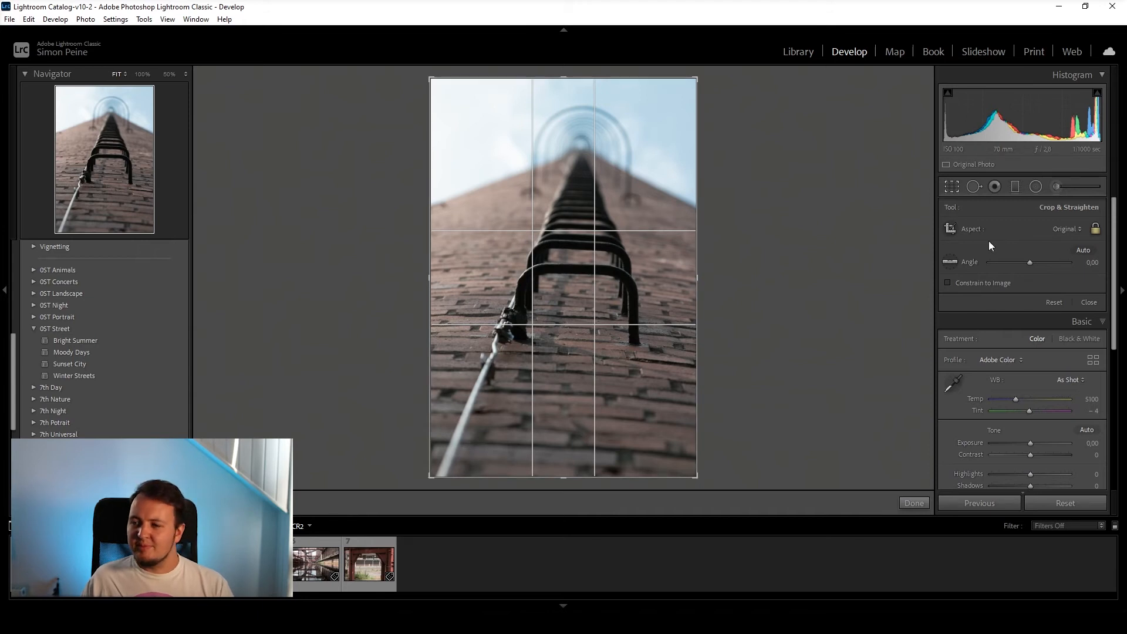
pyautogui.click(1066, 229)
pyautogui.click(995, 302)
pyautogui.moveTo(566, 227); pyautogui.dragTo(516, 352)
pyautogui.moveTo(390, 334); pyautogui.dragTo(388, 356)
pyautogui.moveTo(741, 353); pyautogui.dragTo(732, 370)
# Straighten the photo along the ladder, tighten the crop slightly around it and finish at an angle of -1.14
pyautogui.click(951, 263)
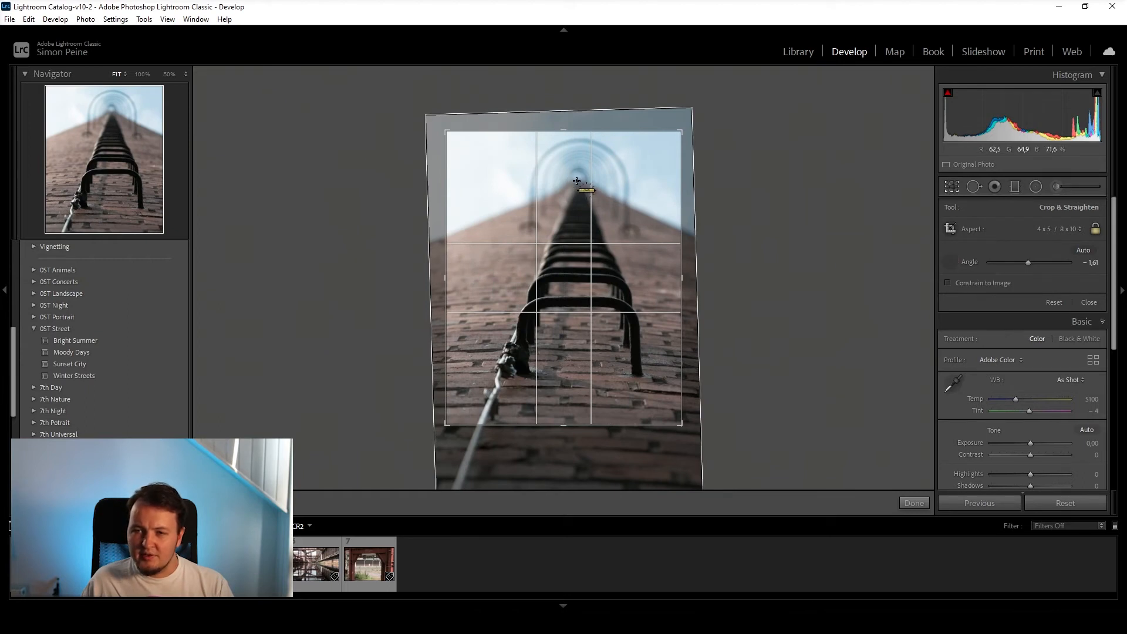
pyautogui.moveTo(578, 179); pyautogui.dragTo(566, 347)
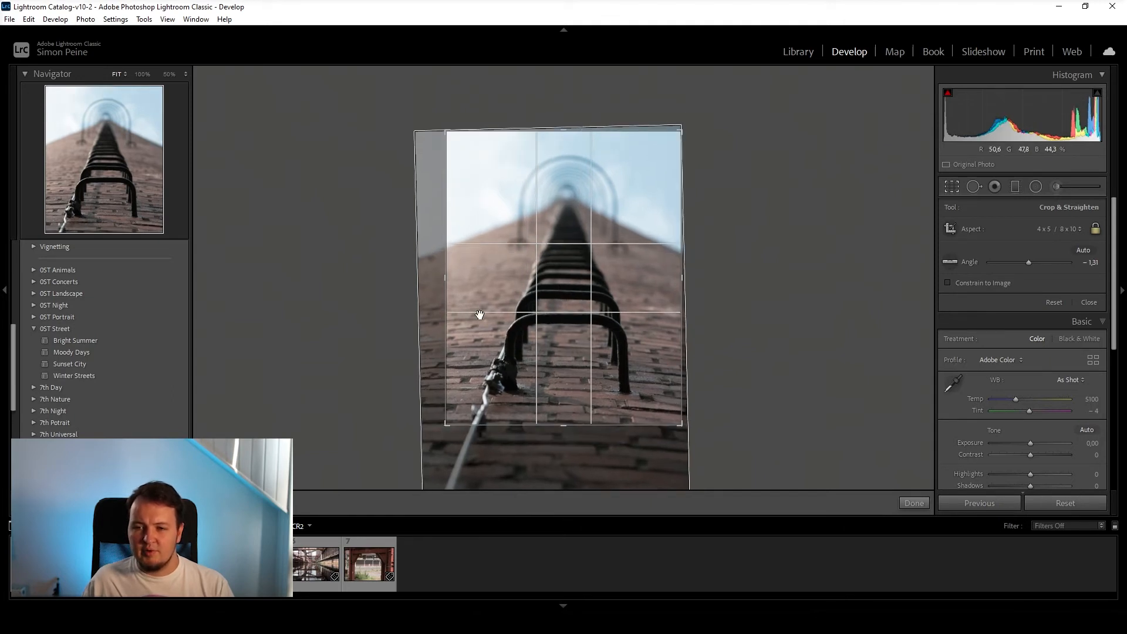
pyautogui.moveTo(447, 277); pyautogui.dragTo(454, 277)
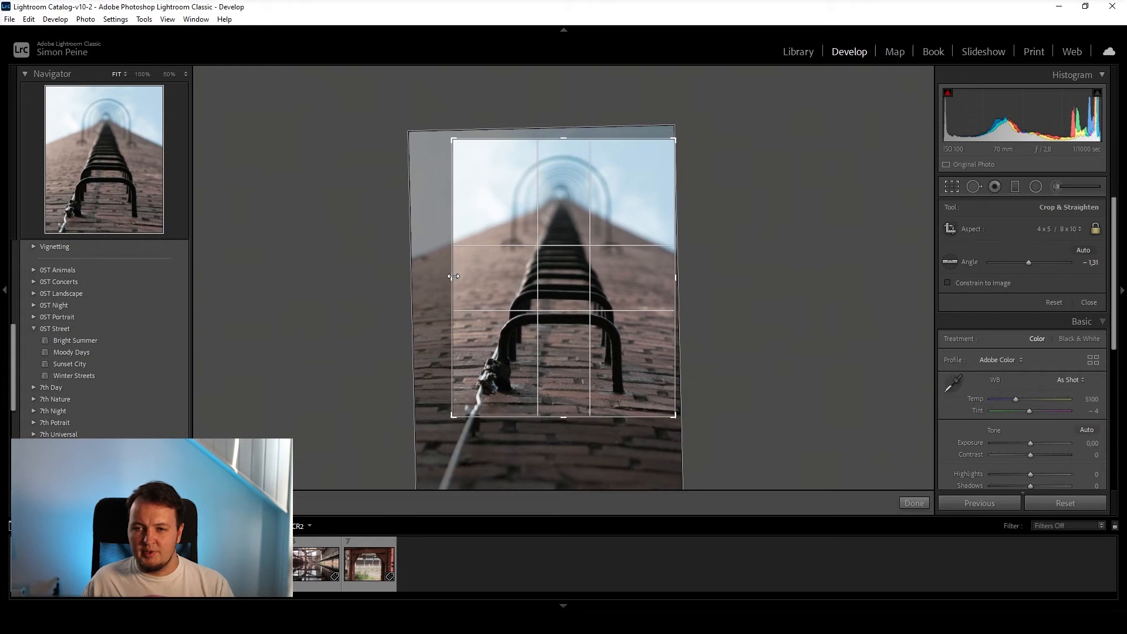
pyautogui.moveTo(534, 349); pyautogui.dragTo(533, 347)
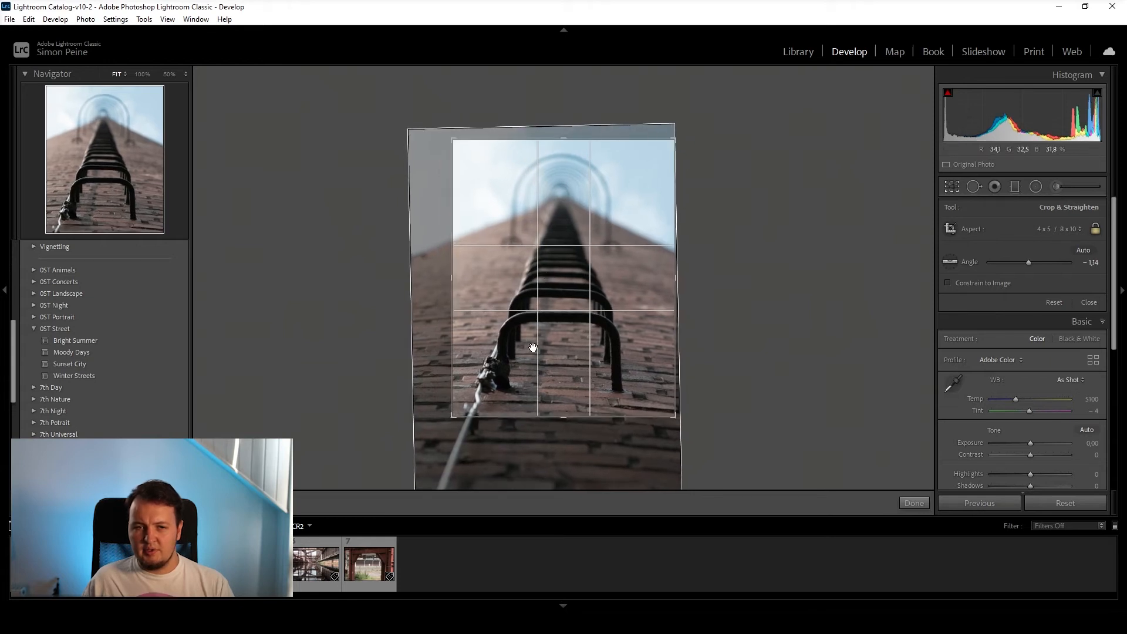
pyautogui.press('Return')
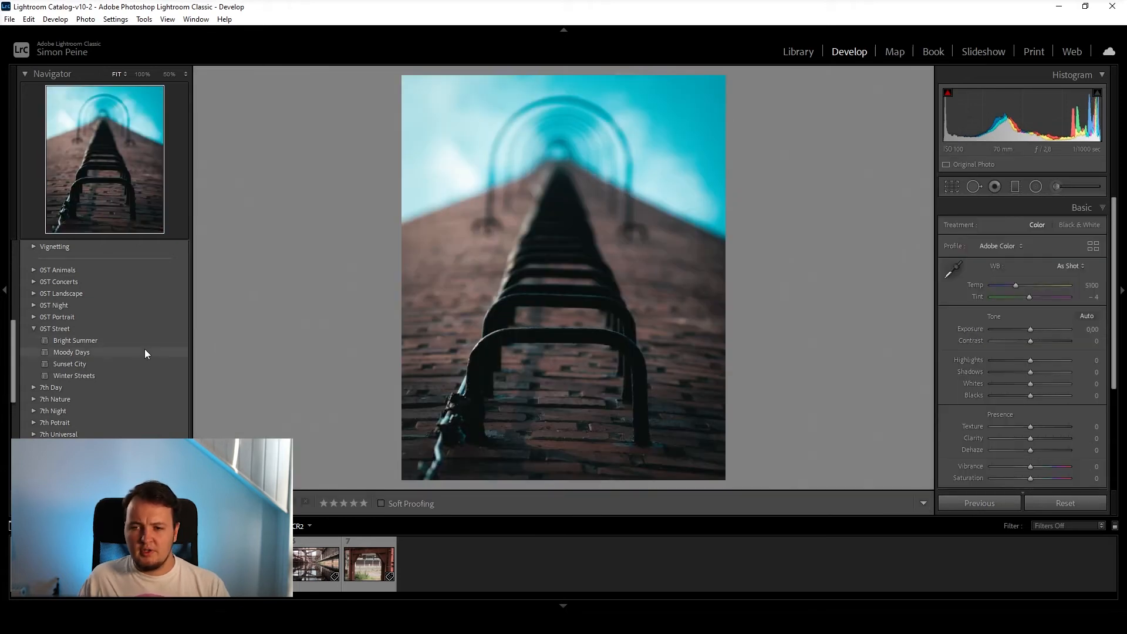
# Apply the Moody Days preset to the ladder photo and warm its temperature to 5600
pyautogui.click(143, 351)
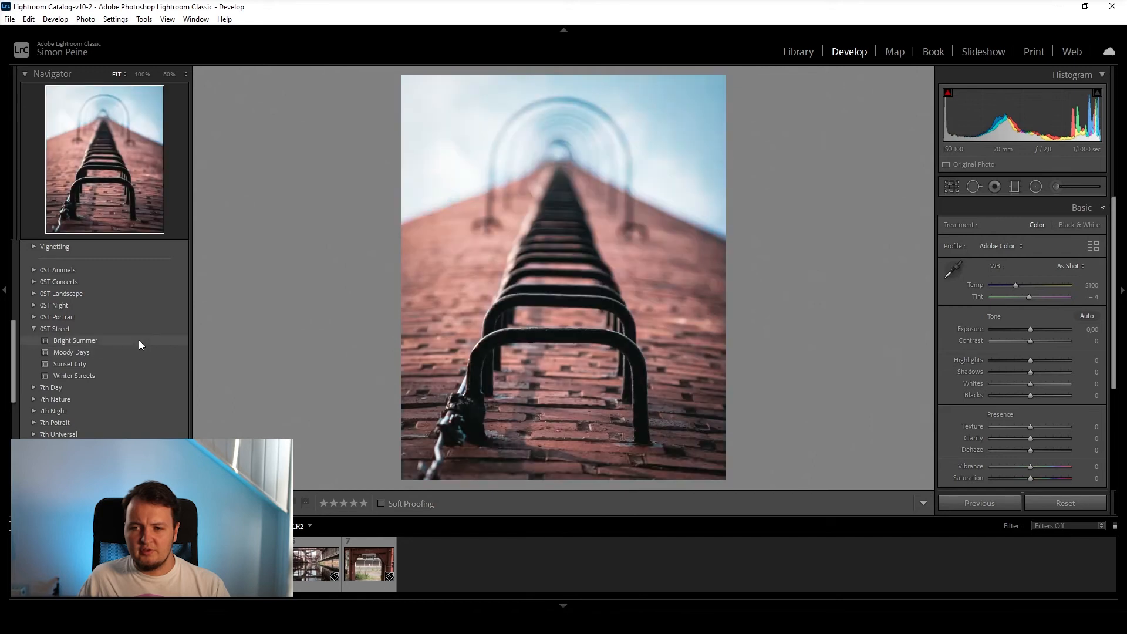
pyautogui.click(1019, 289)
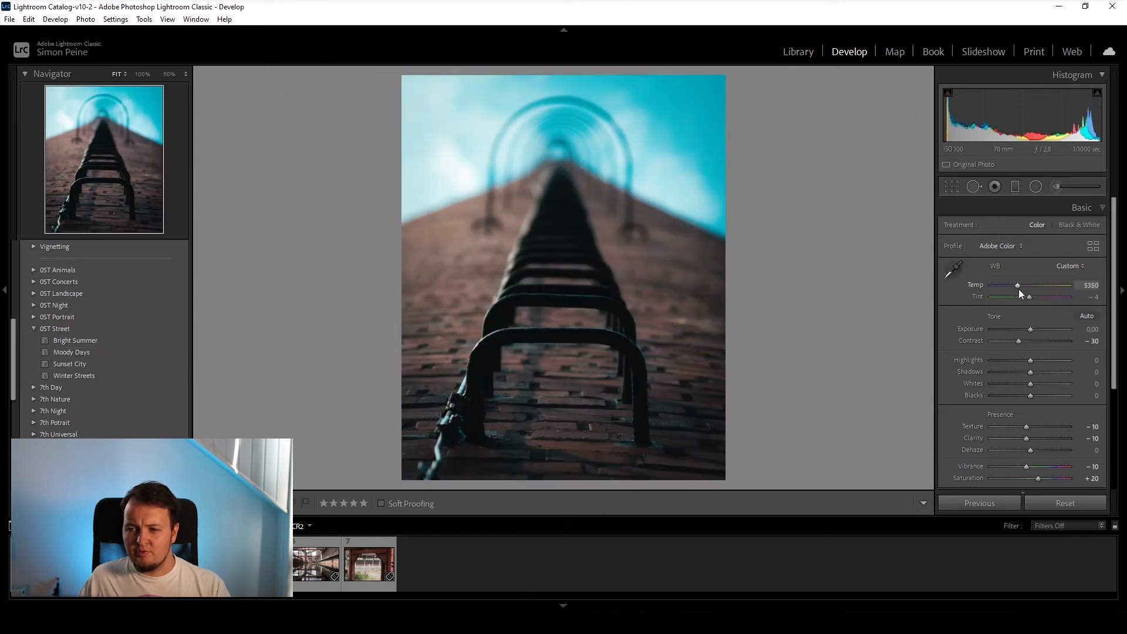
pyautogui.click(1020, 289)
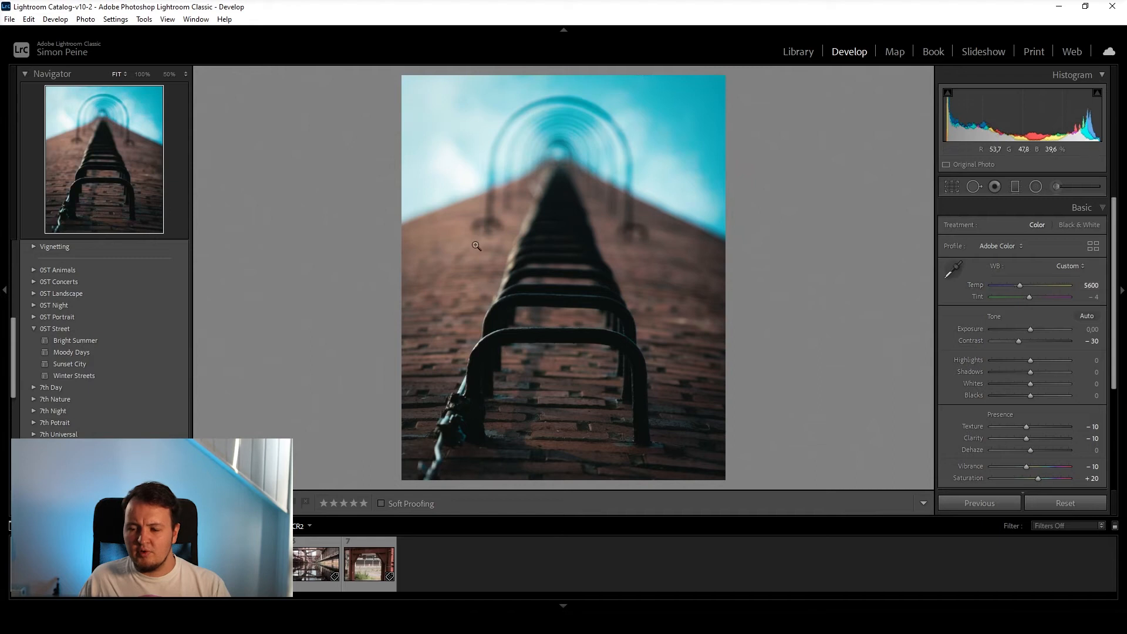
# Reduce the sky's colour by setting aqua saturation to -26 and blue saturation to -42
pyautogui.scroll(-3, 1114, 392)
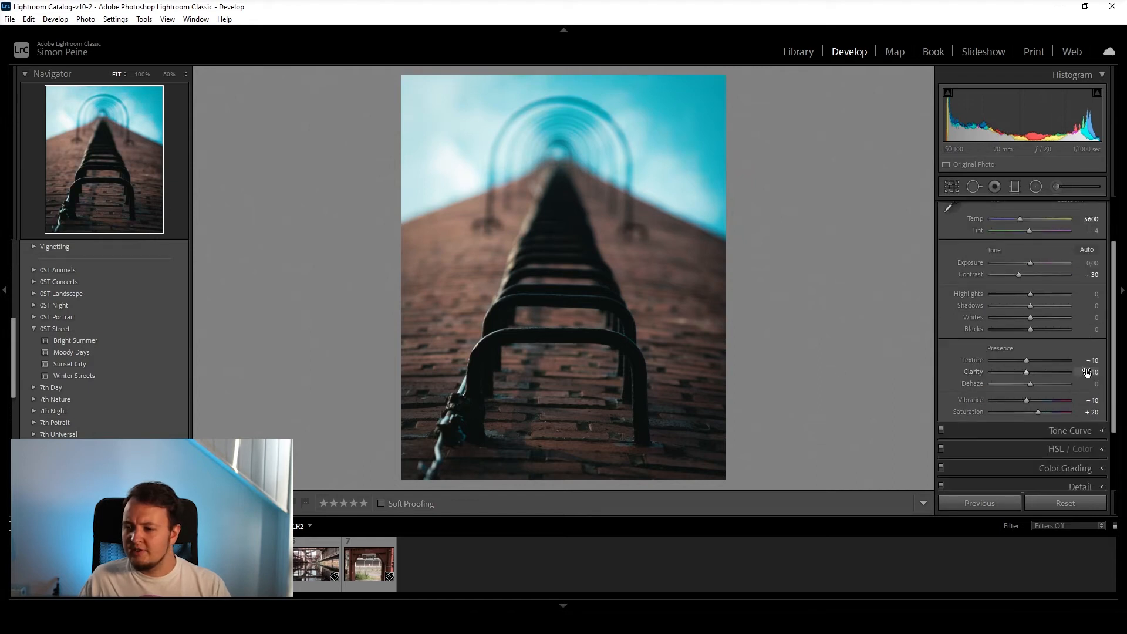
pyautogui.click(1048, 389)
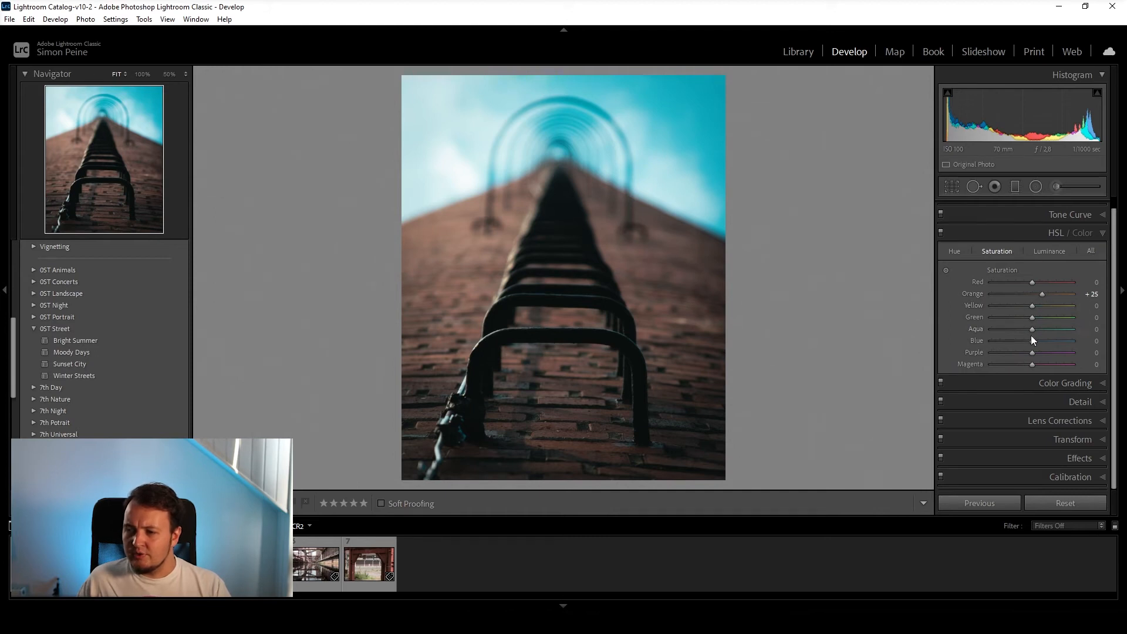
pyautogui.moveTo(1032, 341)
pyautogui.mouseDown()
pyautogui.moveTo(1016, 343)
pyautogui.moveTo(1022, 332)
pyautogui.mouseUp()
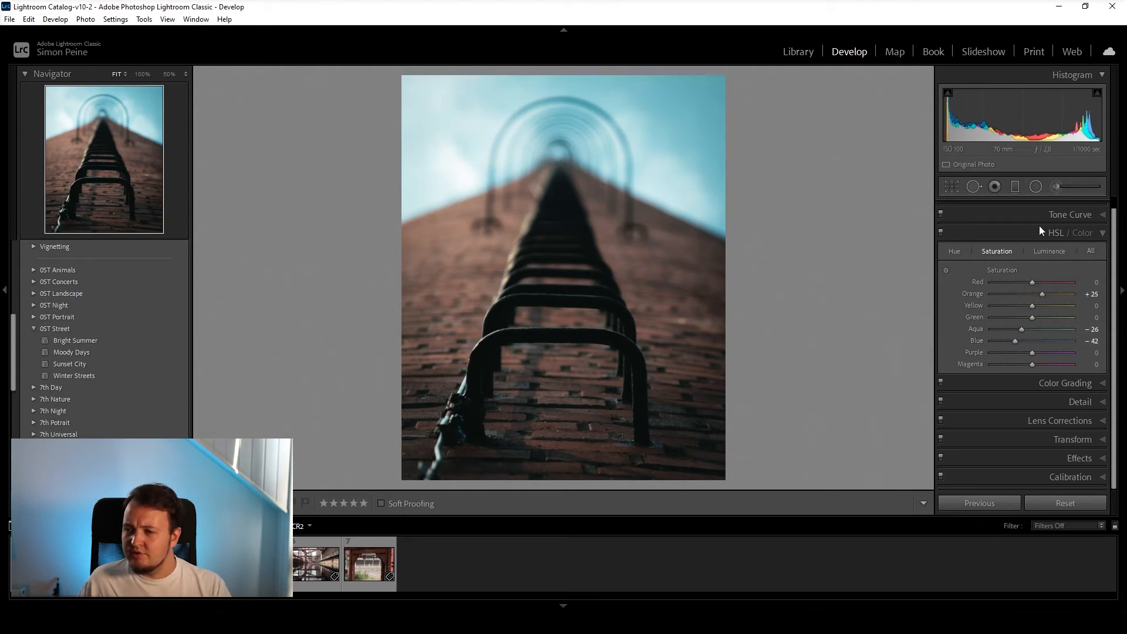
# Lift the ladder photo's shadows to +40
pyautogui.scroll(7, 1031, 374)
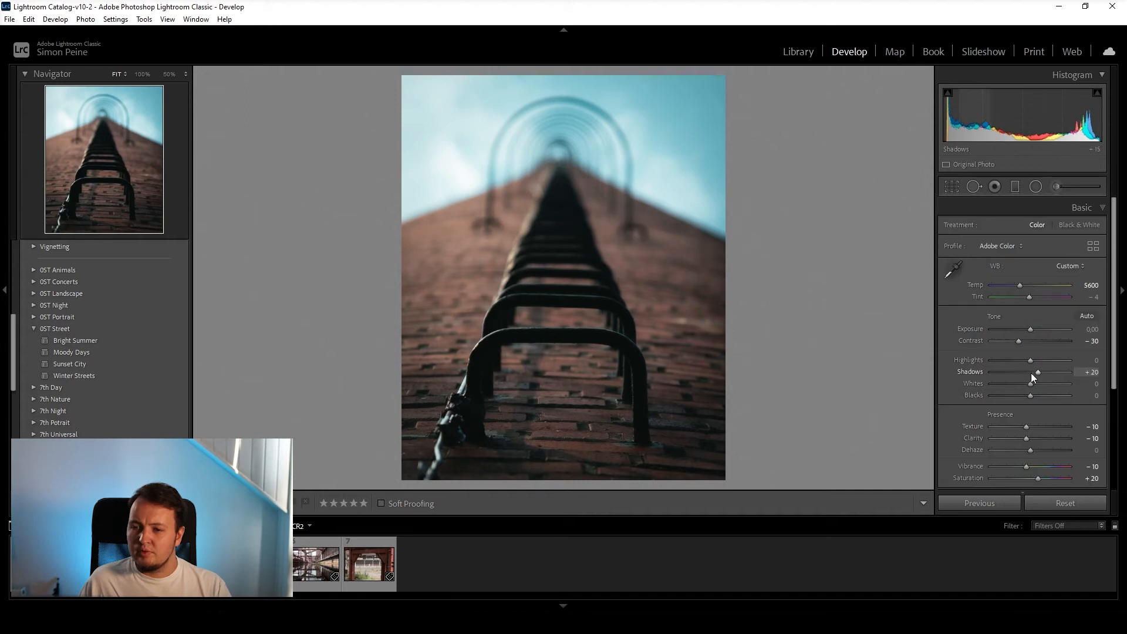
pyautogui.scroll(1, 1031, 376)
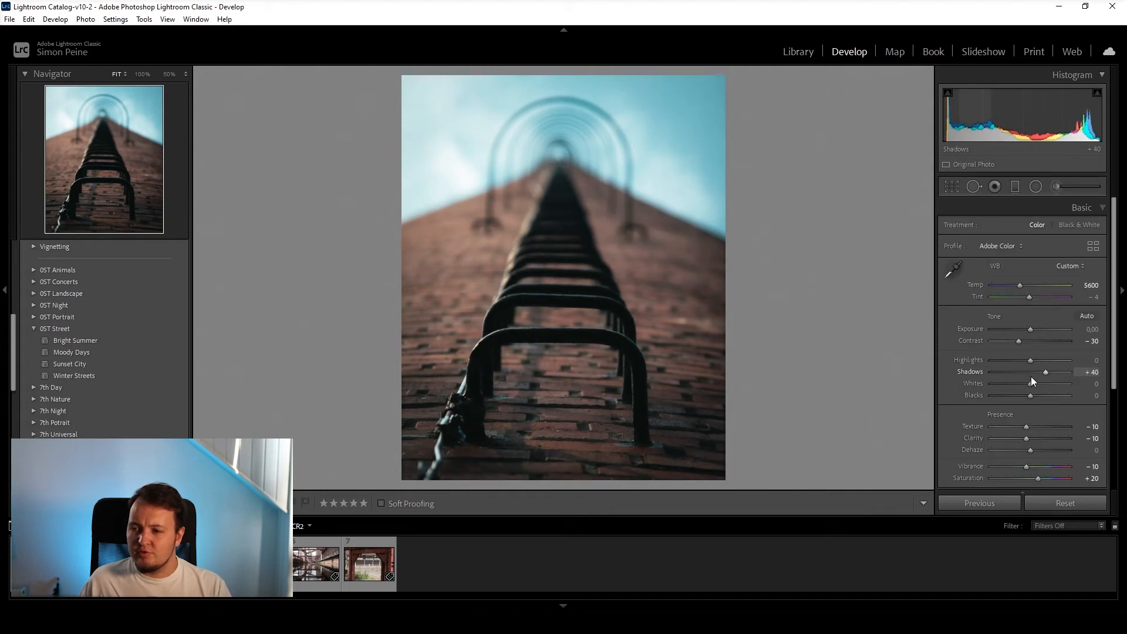
# Lift the ladder photo's blacks to +35 and intensify the bricks with red saturation +26, orange saturation +55 and orange hue -61
pyautogui.scroll(7, 1027, 397)
pyautogui.scroll(-3, 1061, 298)
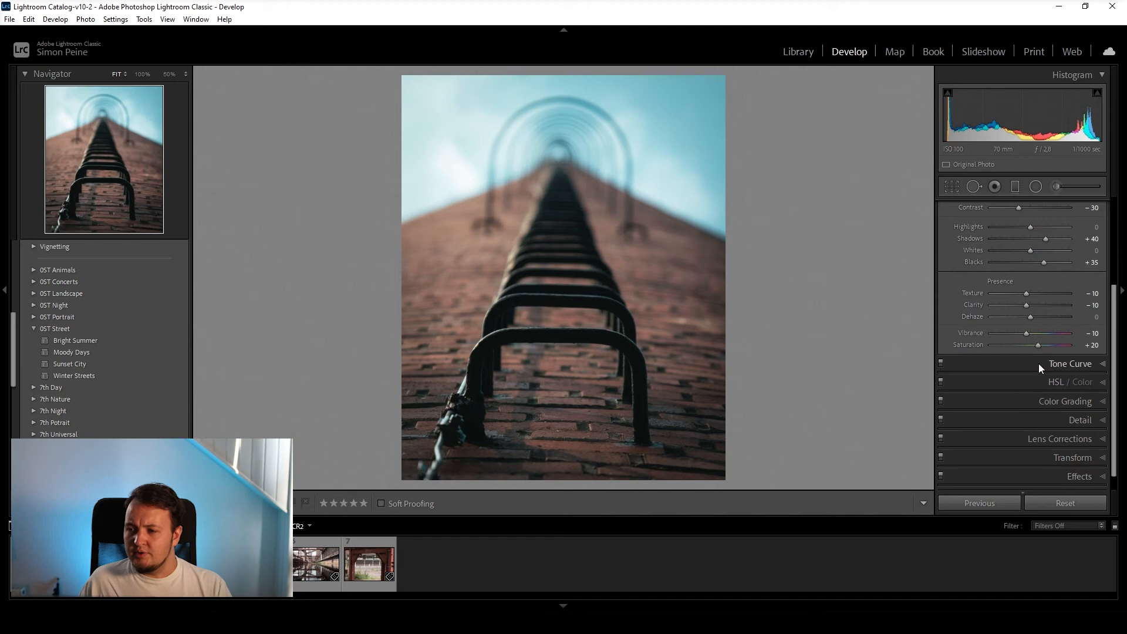
pyautogui.click(1048, 382)
pyautogui.moveTo(1035, 283); pyautogui.dragTo(1057, 298)
pyautogui.doubleClick(1044, 296)
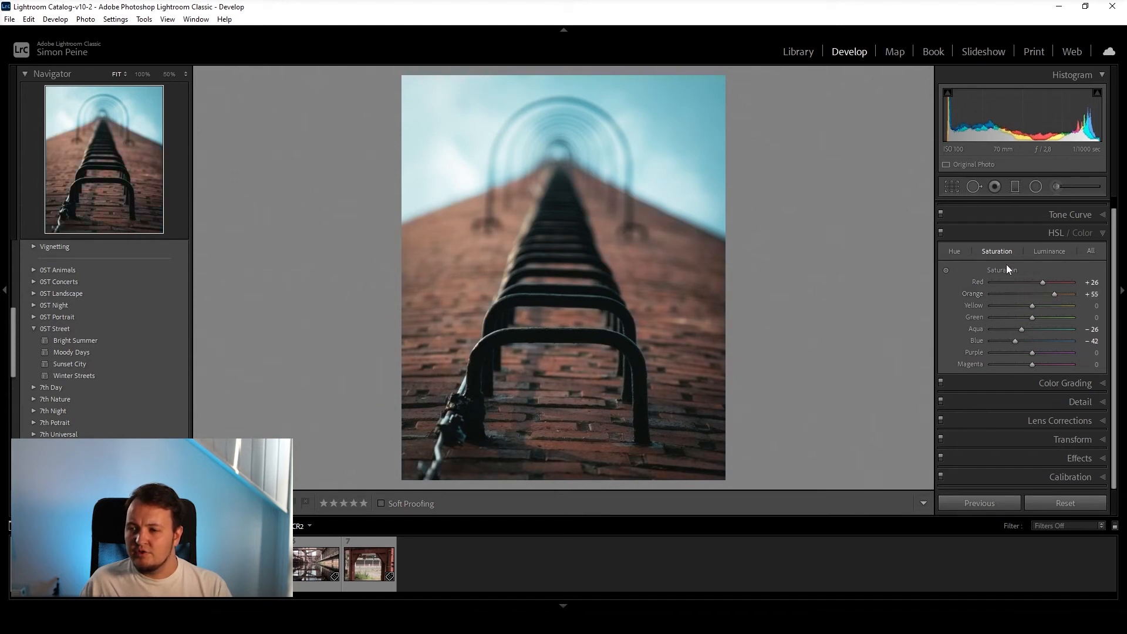
pyautogui.click(951, 252)
pyautogui.moveTo(1024, 296); pyautogui.dragTo(1008, 298)
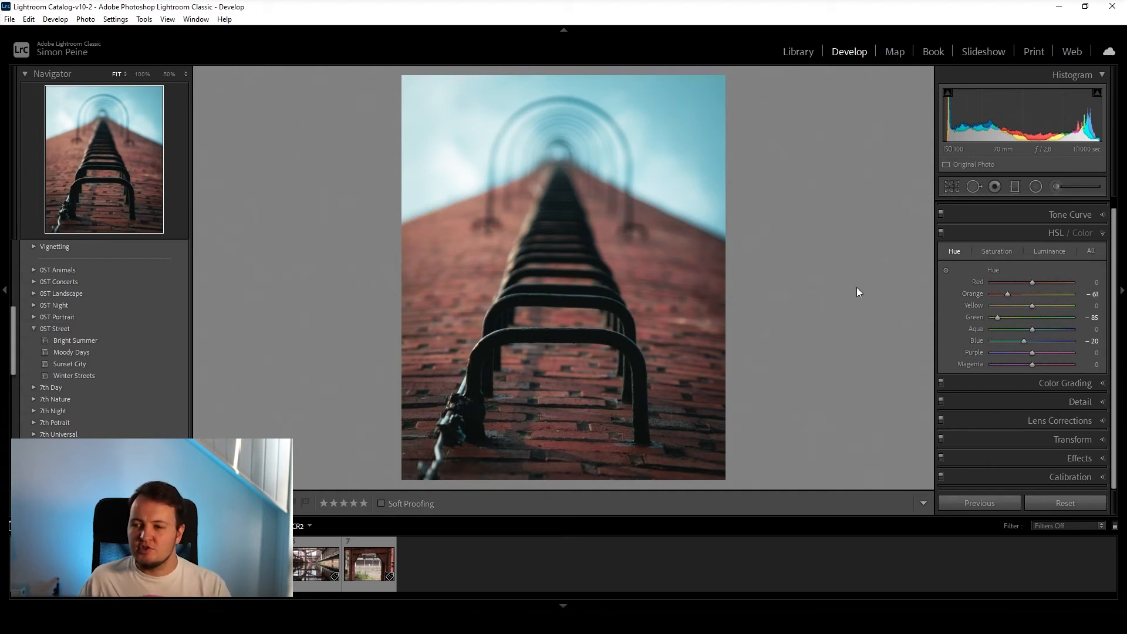
# Reset the ladder photo's texture to 0, set clarity to +15 and compare before and after
pyautogui.click(1062, 214)
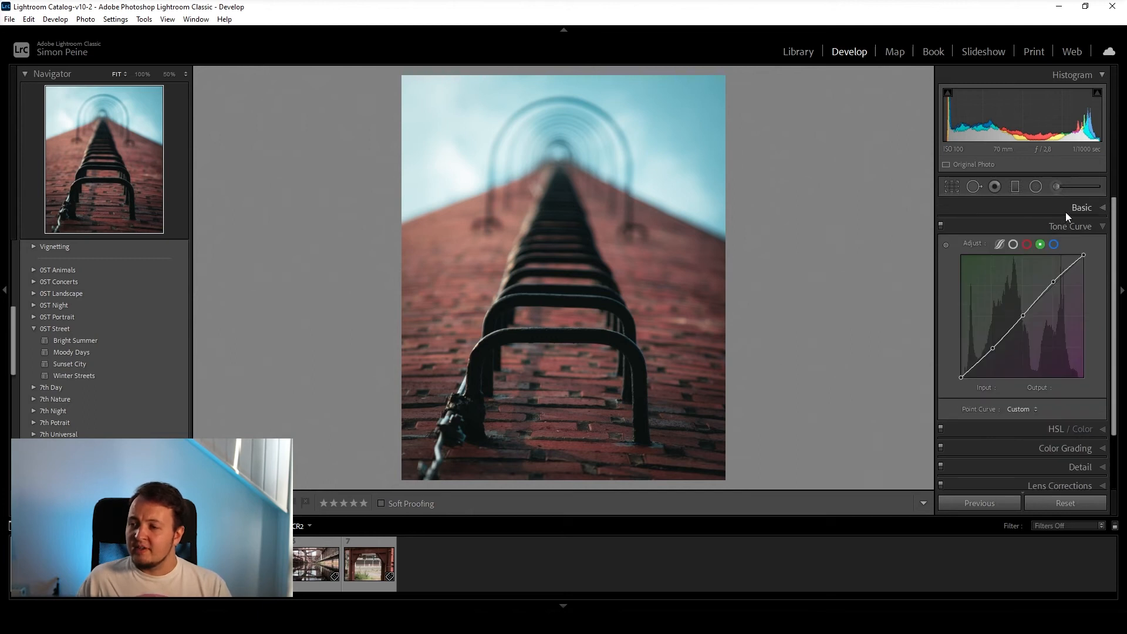
pyautogui.click(1066, 209)
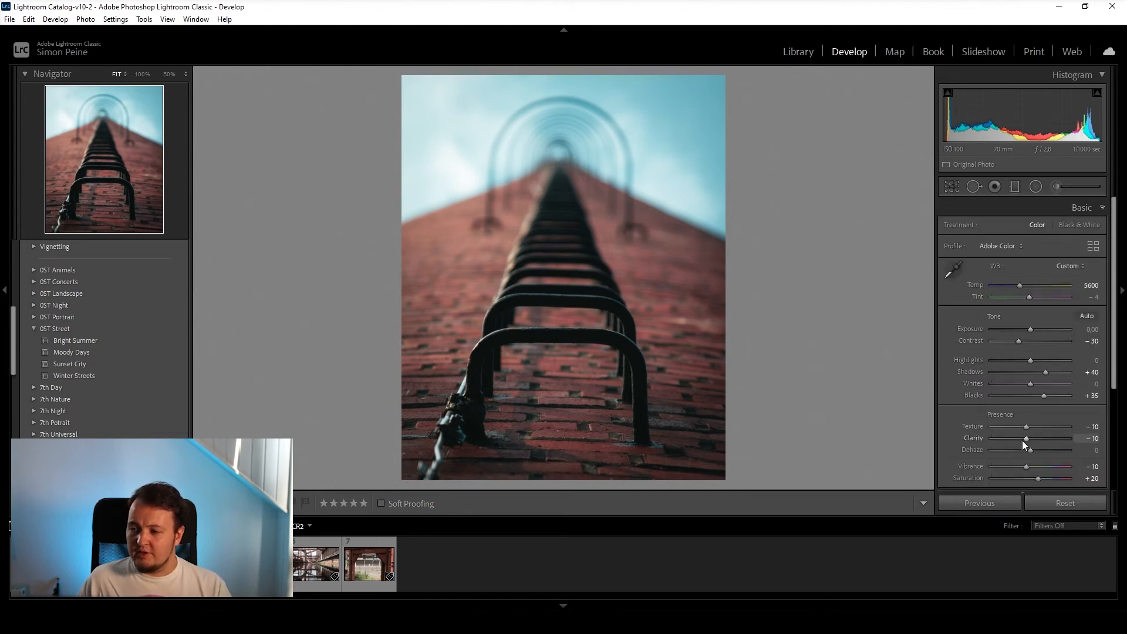
pyautogui.doubleClick(1027, 426)
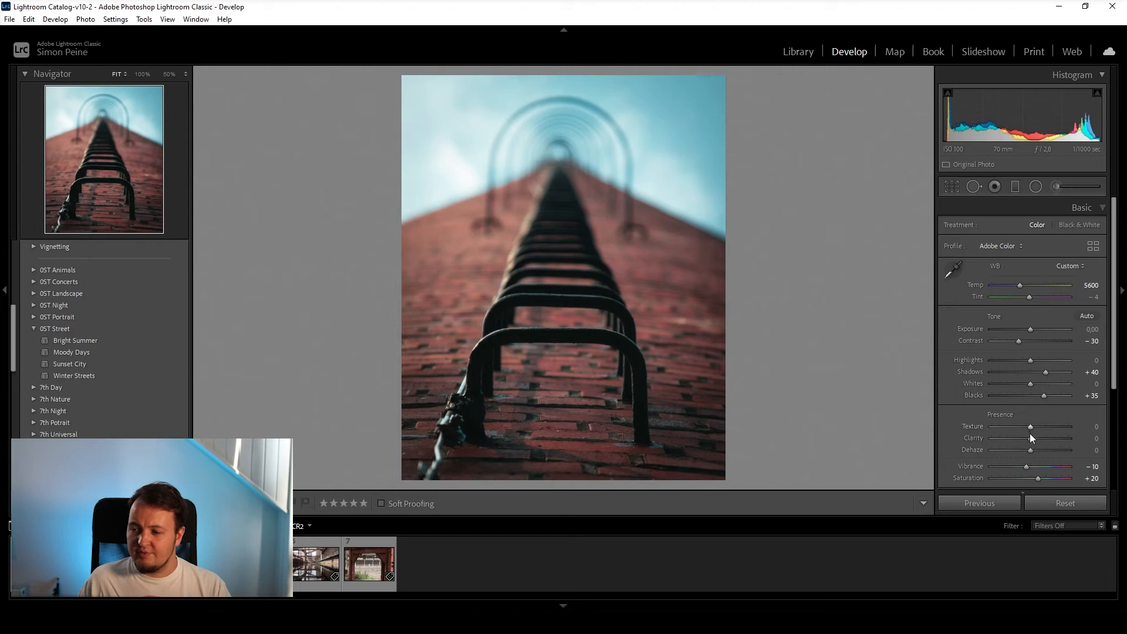
pyautogui.click(1030, 439)
pyautogui.press('Up')
pyautogui.press('Up')
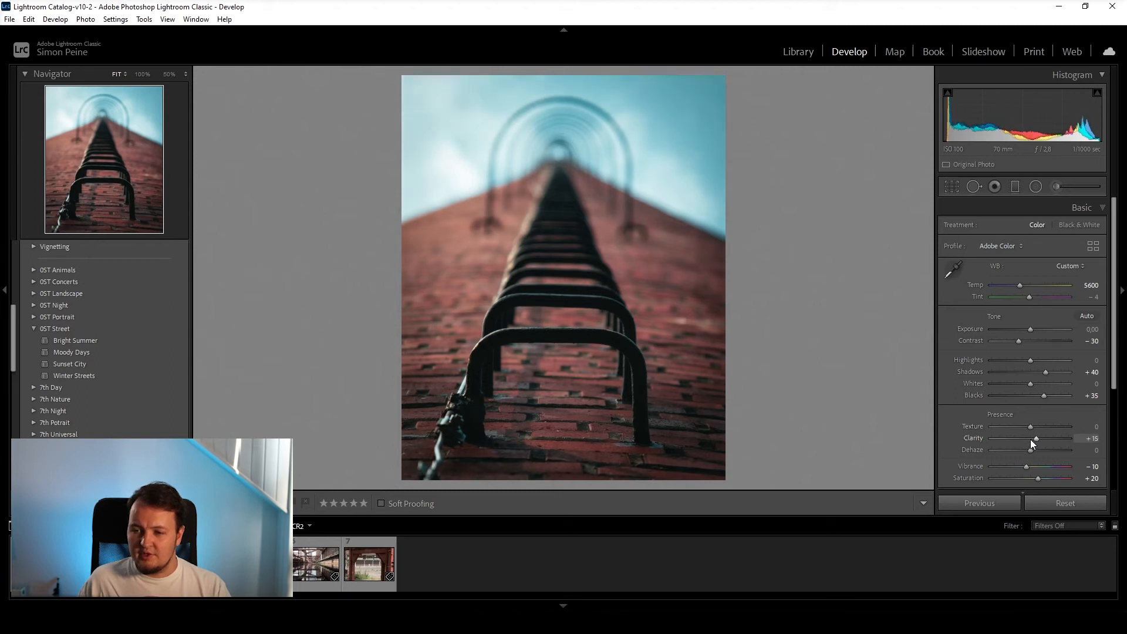
pyautogui.press('y')
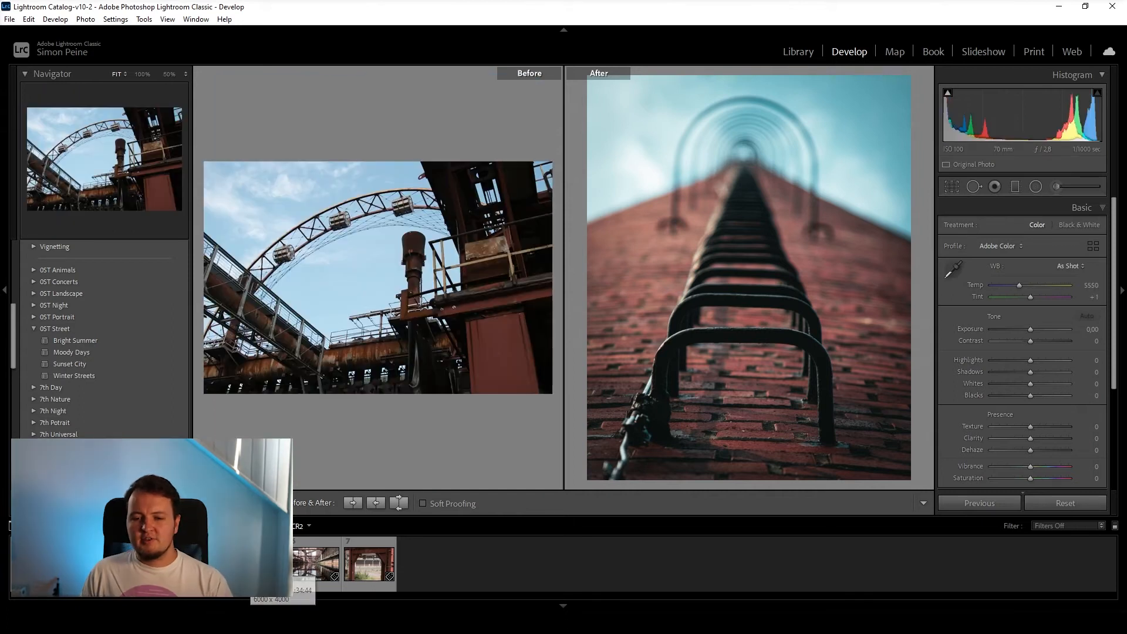
# Apply the Bright Summer preset to the Ferris wheel photo and set its shadows to +53 and highlights to -45
pyautogui.press('y')
pyautogui.click(100, 343)
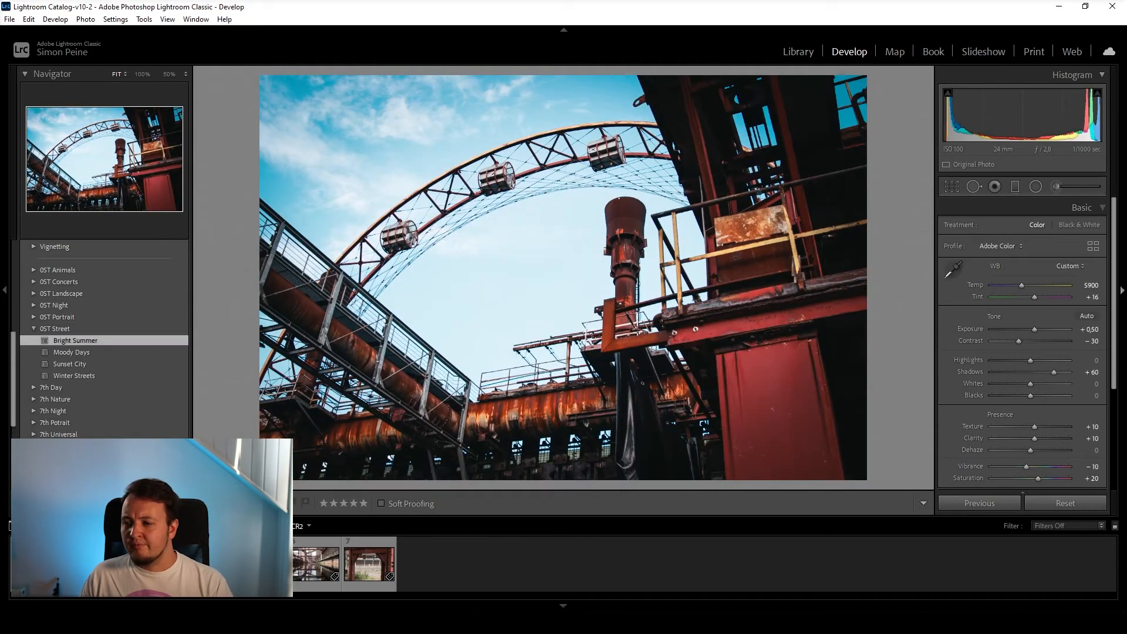
pyautogui.moveTo(1053, 373); pyautogui.dragTo(1050, 372)
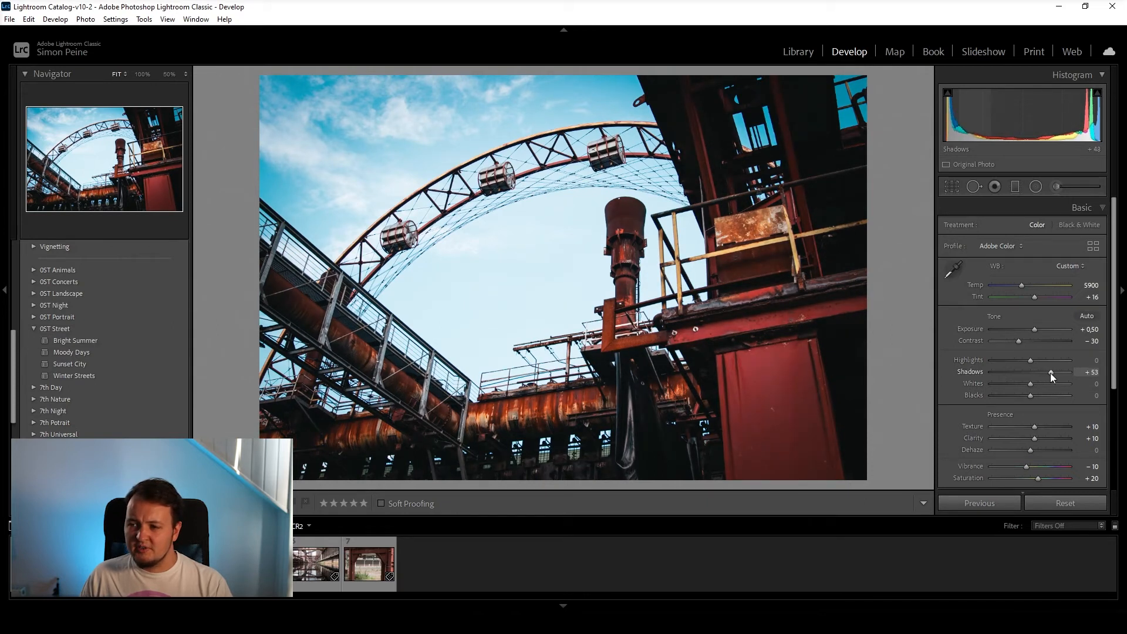
pyautogui.scroll(-3, 1051, 372)
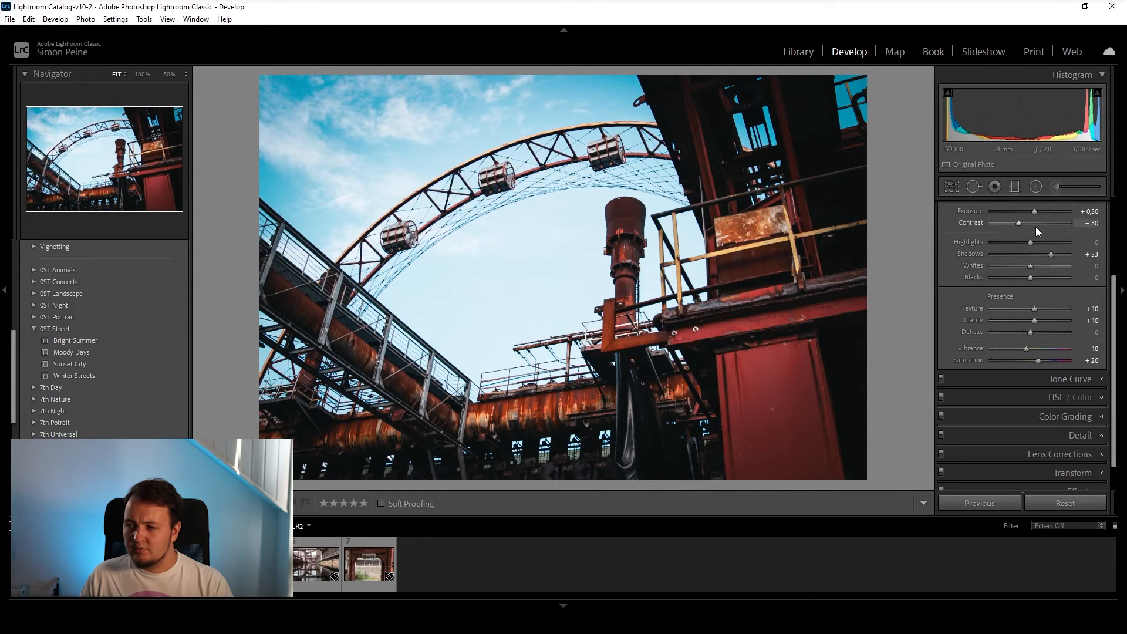
pyautogui.moveTo(1026, 242); pyautogui.dragTo(1009, 245)
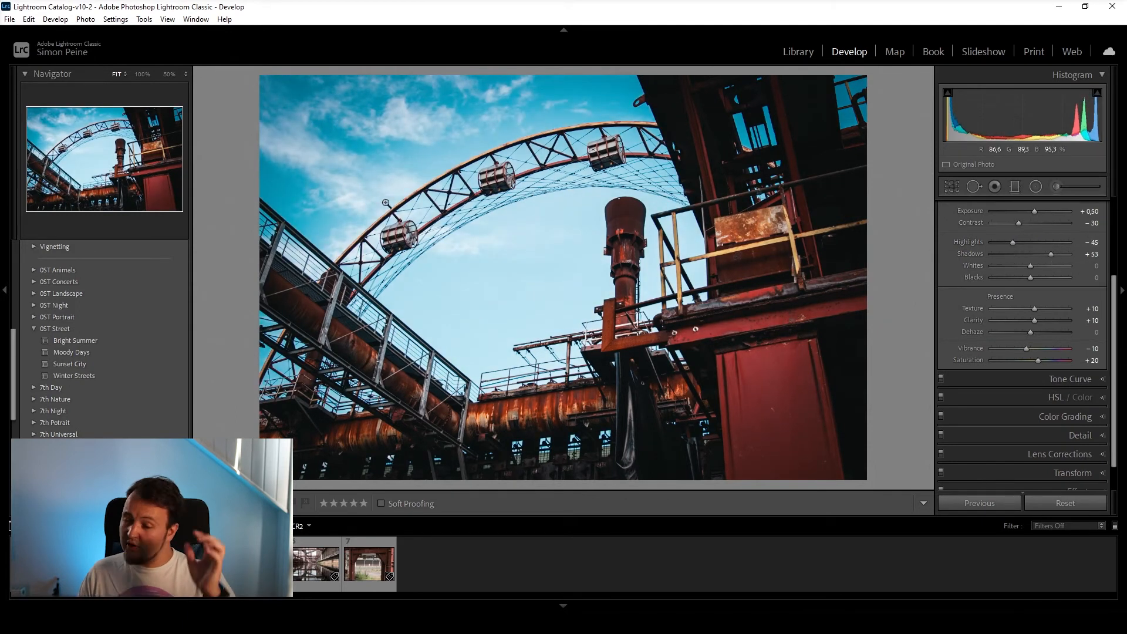
pyautogui.scroll(-1, 1070, 286)
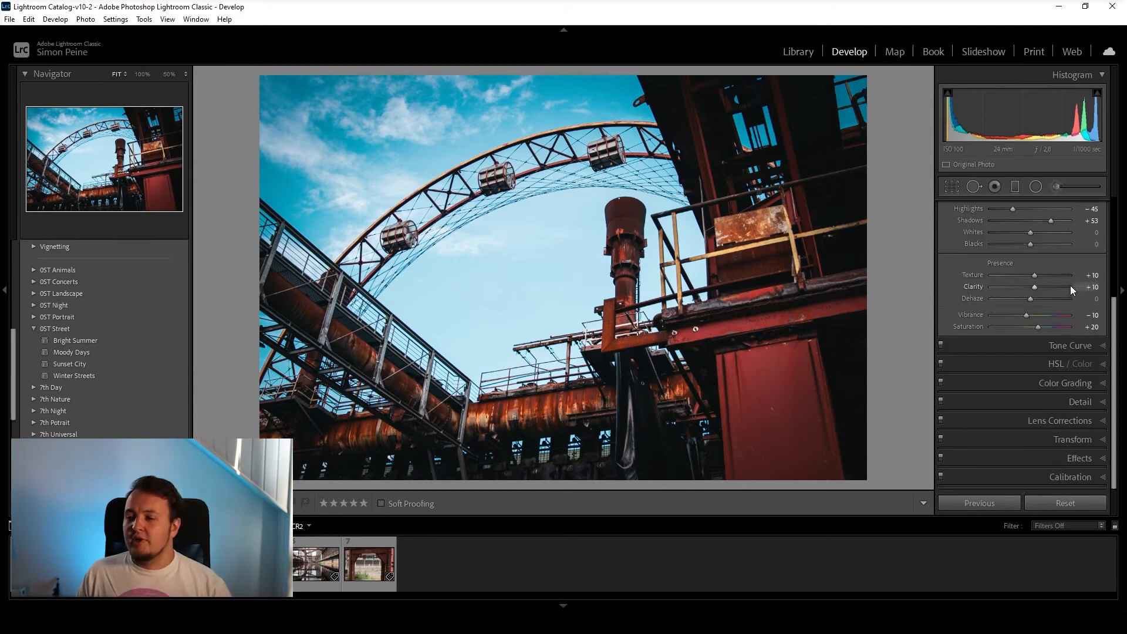
pyautogui.click(940, 457)
pyautogui.click(940, 457)
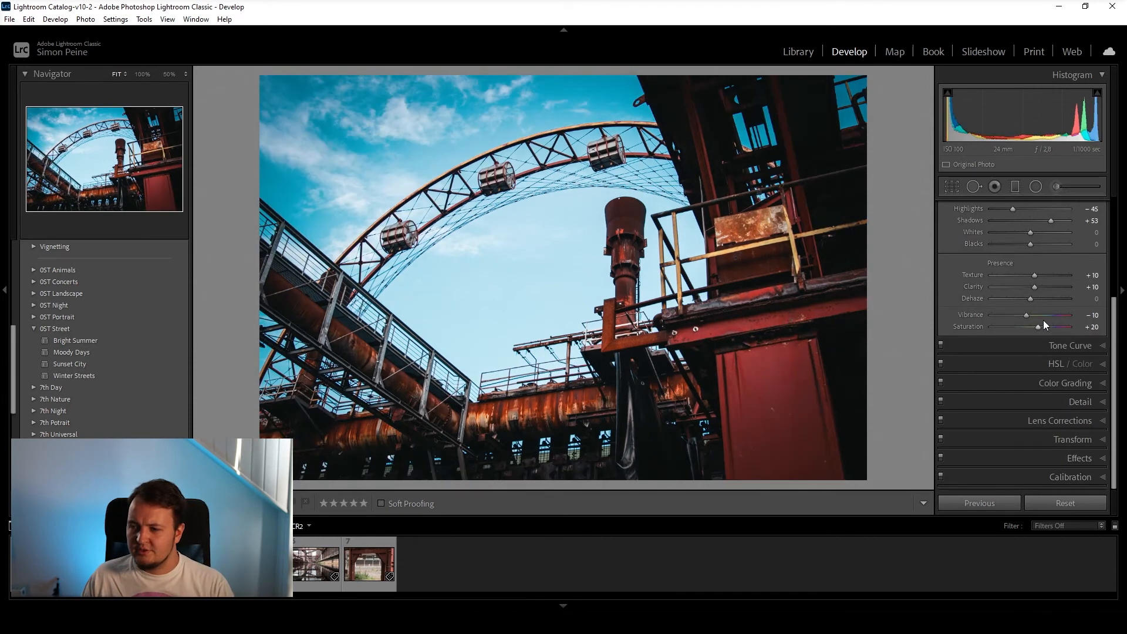
# Mute the sky with aqua saturation at -22 and blue saturation at -28, and shift the blue hue to -30
pyautogui.click(1058, 364)
pyautogui.click(1005, 253)
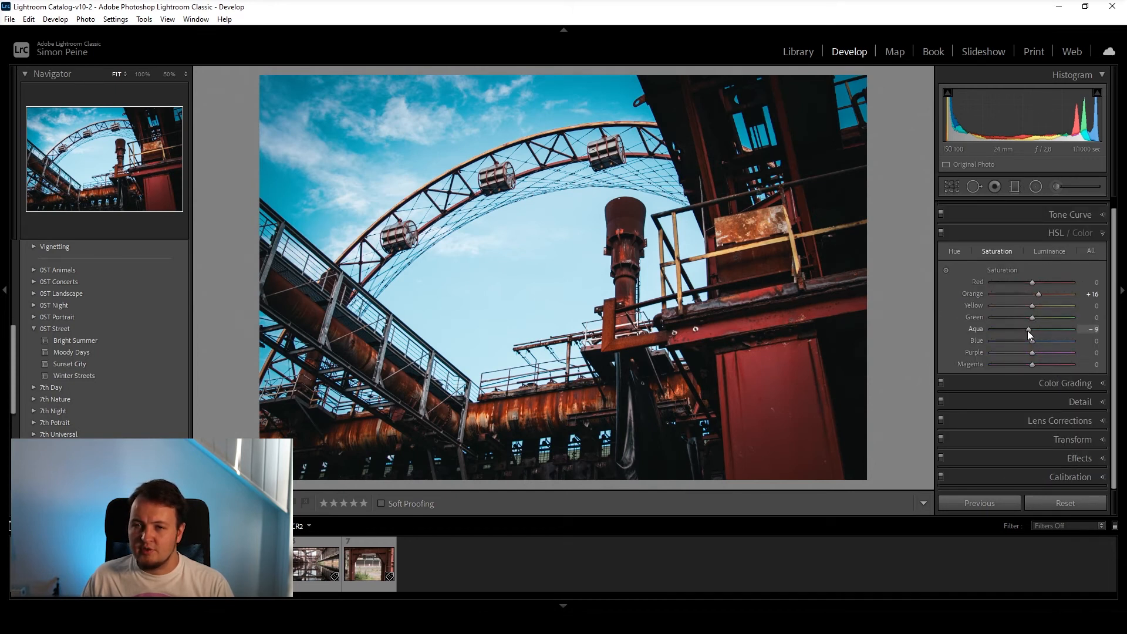
pyautogui.moveTo(1023, 331); pyautogui.dragTo(1020, 344)
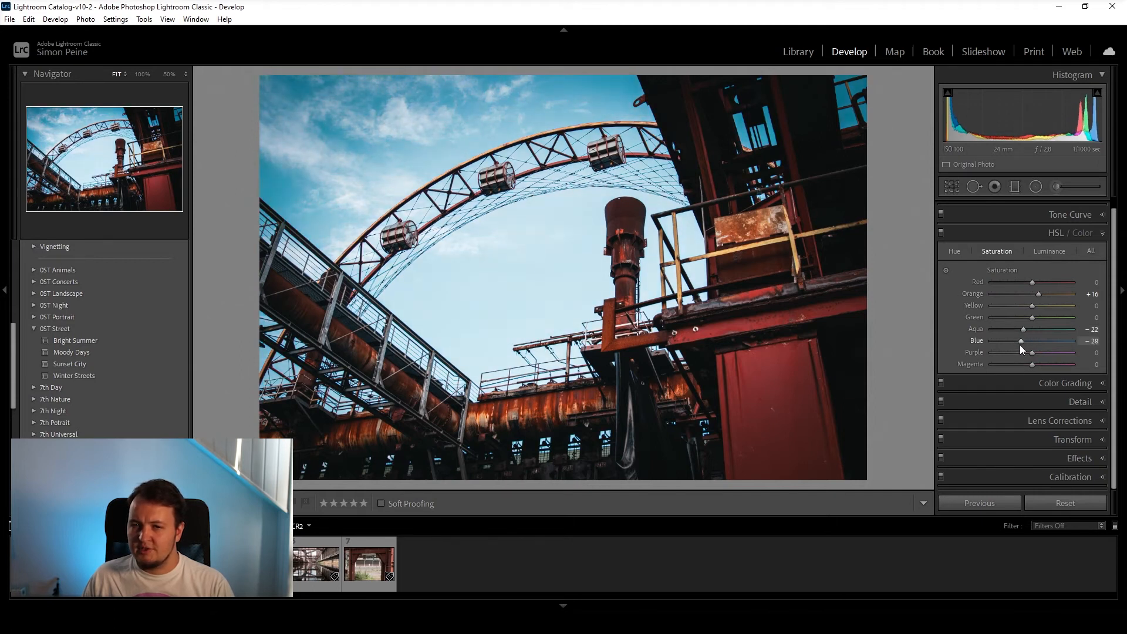
pyautogui.click(951, 251)
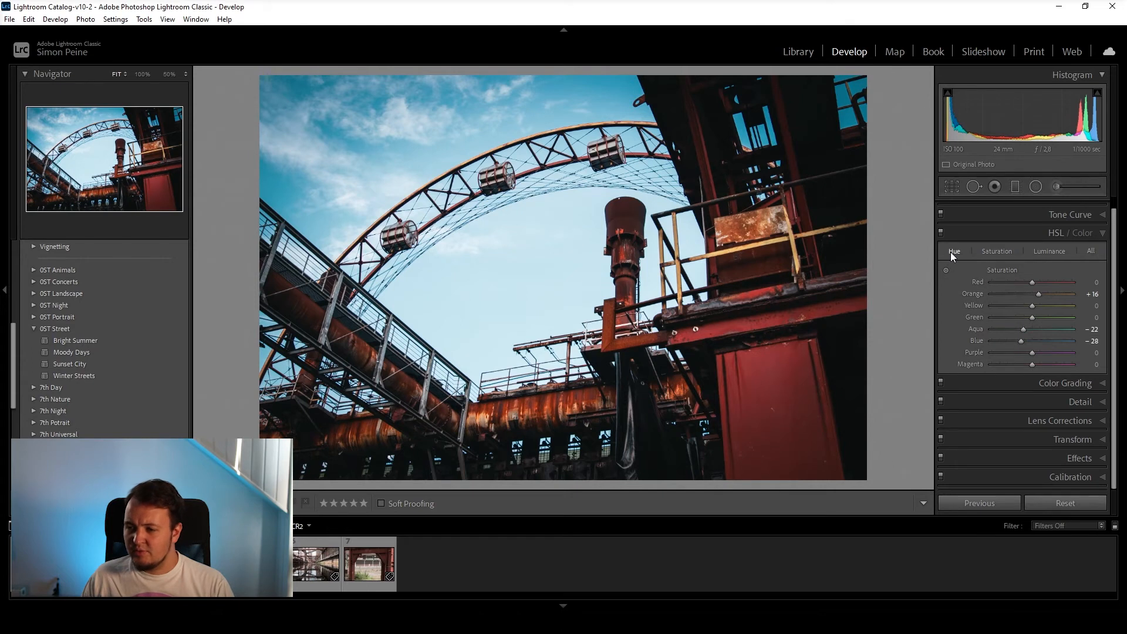
pyautogui.scroll(-5, 1026, 343)
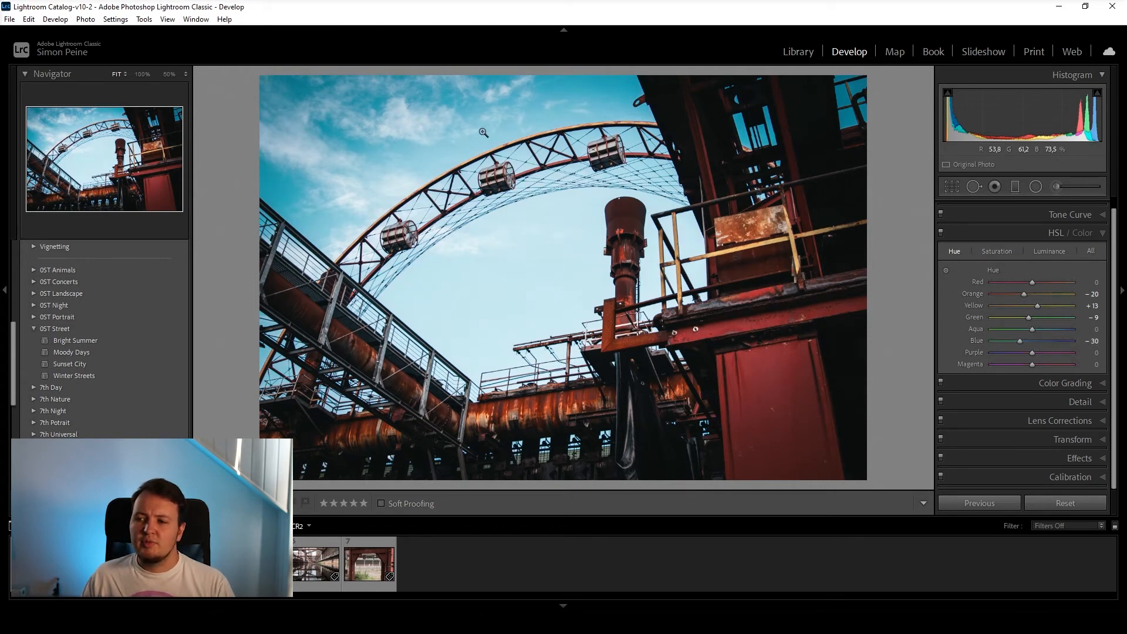
# Turn the yellow railing more orange with a yellow hue of -65 and a yellow saturation of +97
pyautogui.click(1041, 252)
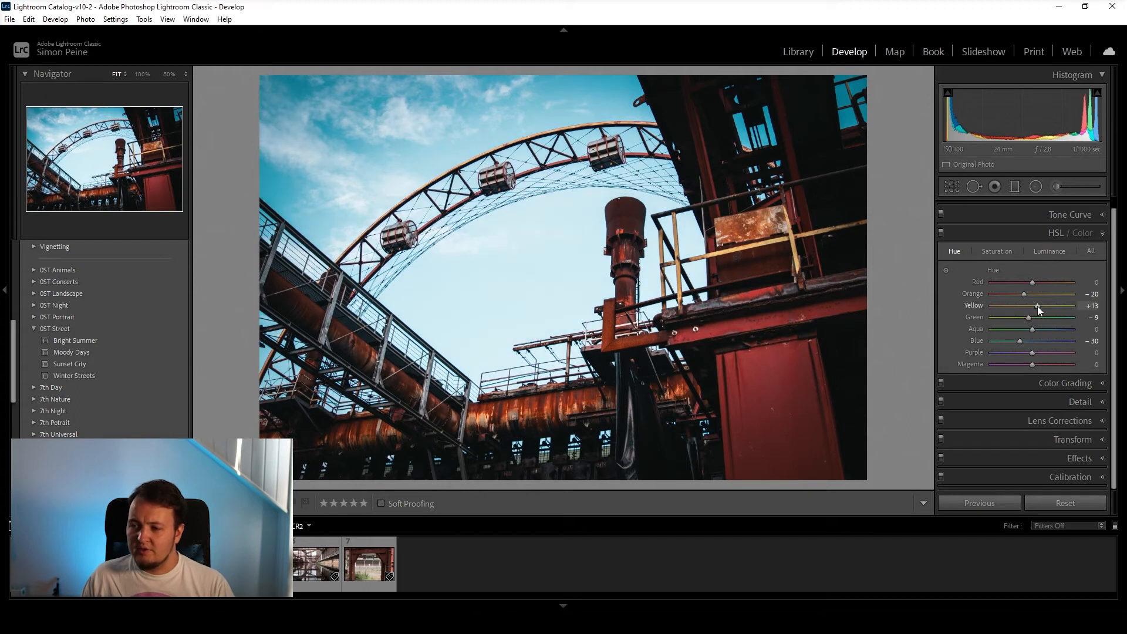
pyautogui.moveTo(1037, 305); pyautogui.dragTo(988, 309)
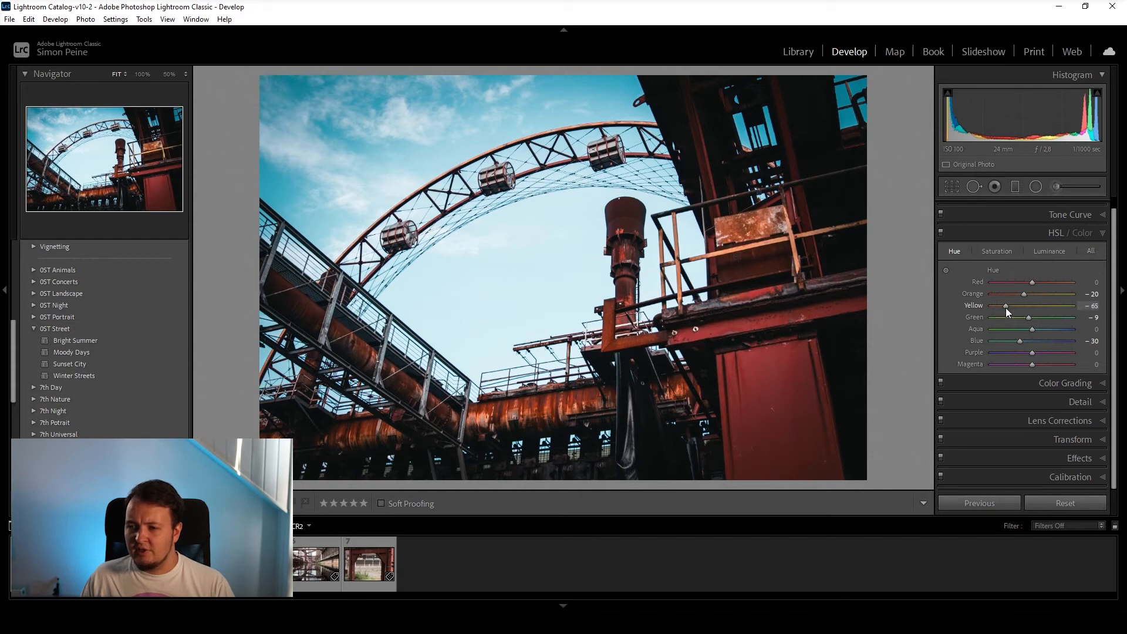
pyautogui.click(1001, 251)
pyautogui.moveTo(1032, 308); pyautogui.dragTo(1086, 312)
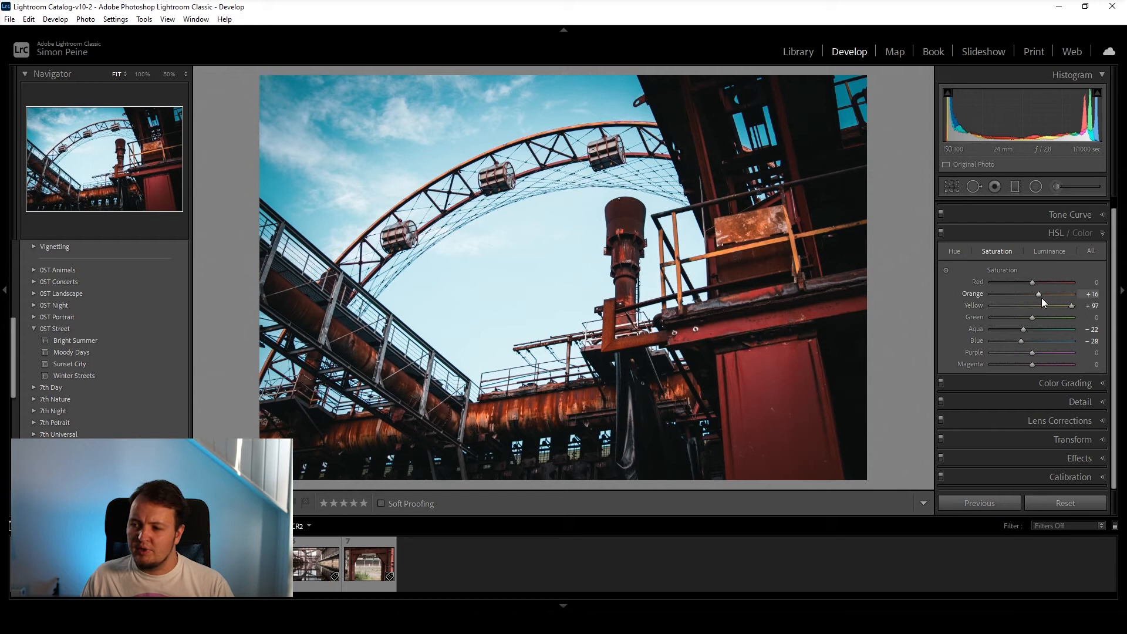
# Try an orange hue of +13 on the rusty steel, undo it and set the orange hue to -35
pyautogui.click(957, 252)
pyautogui.moveTo(1024, 294)
pyautogui.mouseDown()
pyautogui.moveTo(980, 303)
pyautogui.moveTo(1087, 309)
pyautogui.moveTo(1038, 301)
pyautogui.mouseUp()
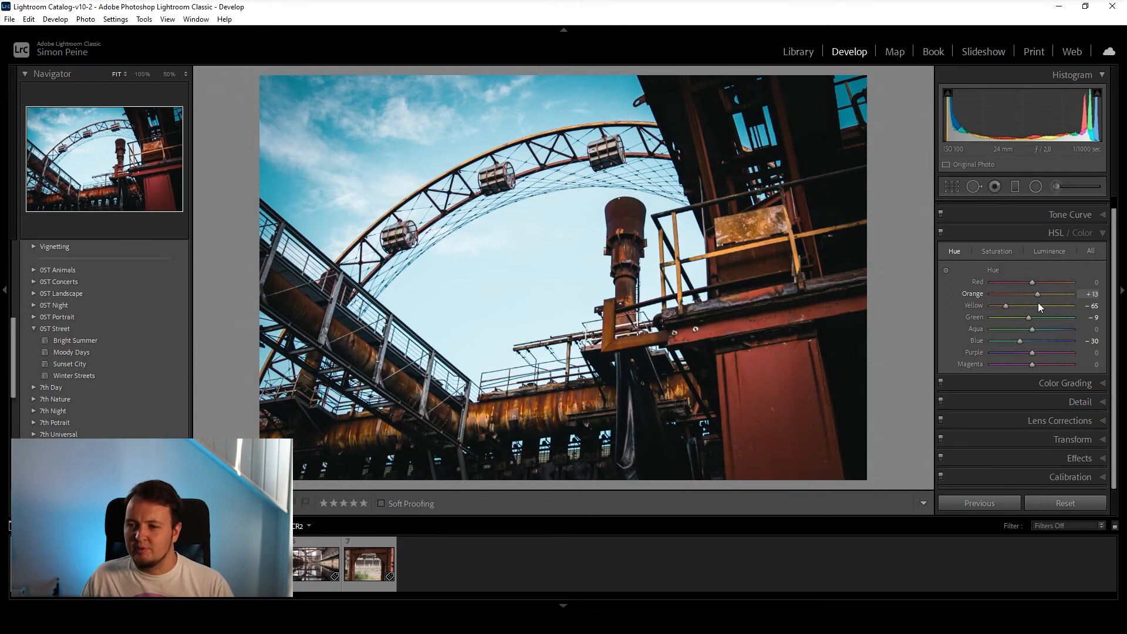
pyautogui.hotkey('ctrl', 'z')
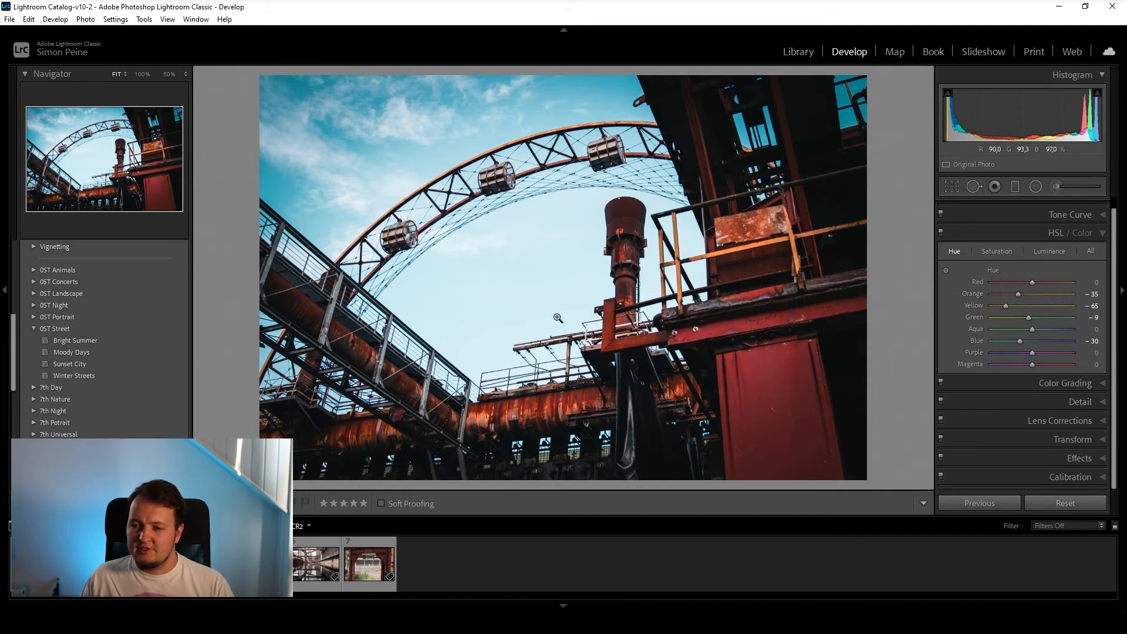
# Raise the Ferris wheel photo's clarity to +15, set the vignetting amount to -25 and compare with the effects switched off and on
pyautogui.scroll(5, 1037, 440)
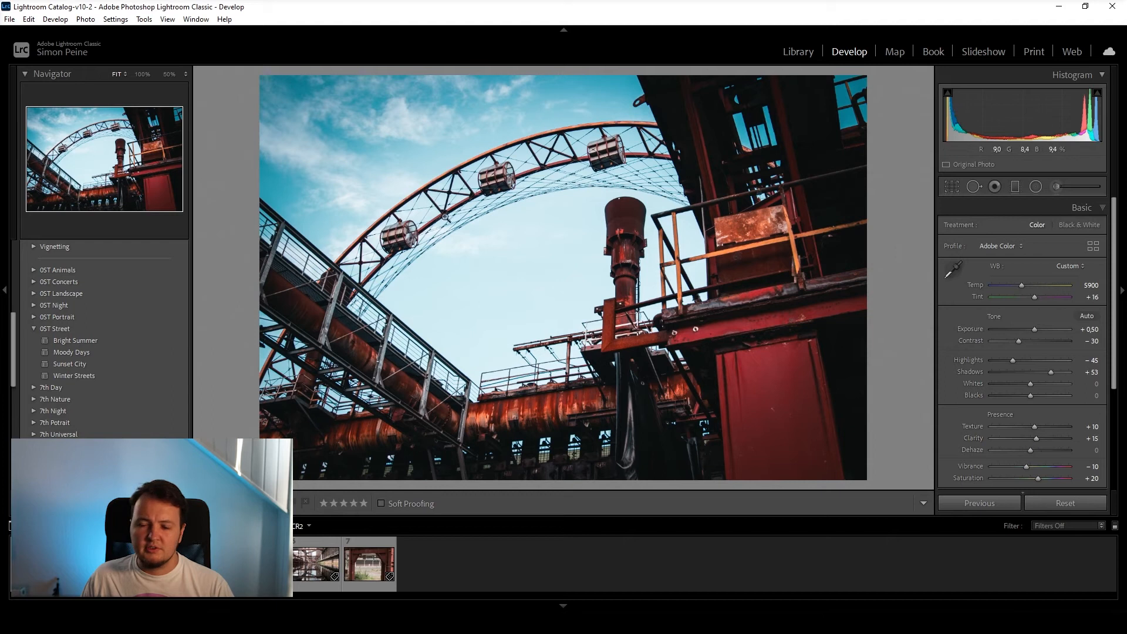
pyautogui.scroll(-3, 992, 360)
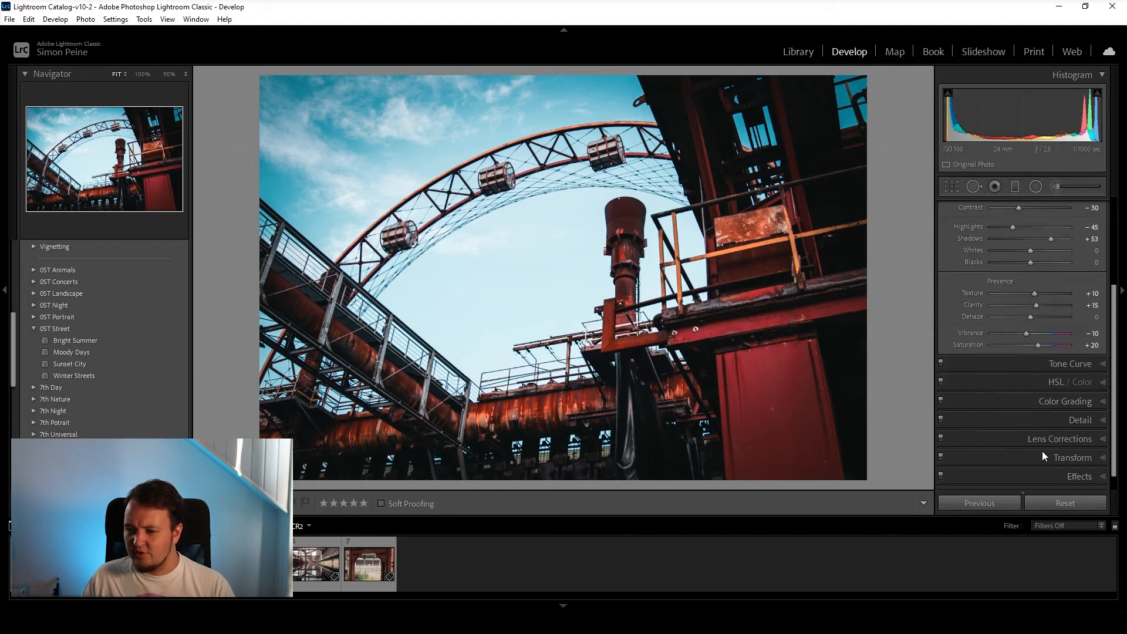
pyautogui.click(1042, 476)
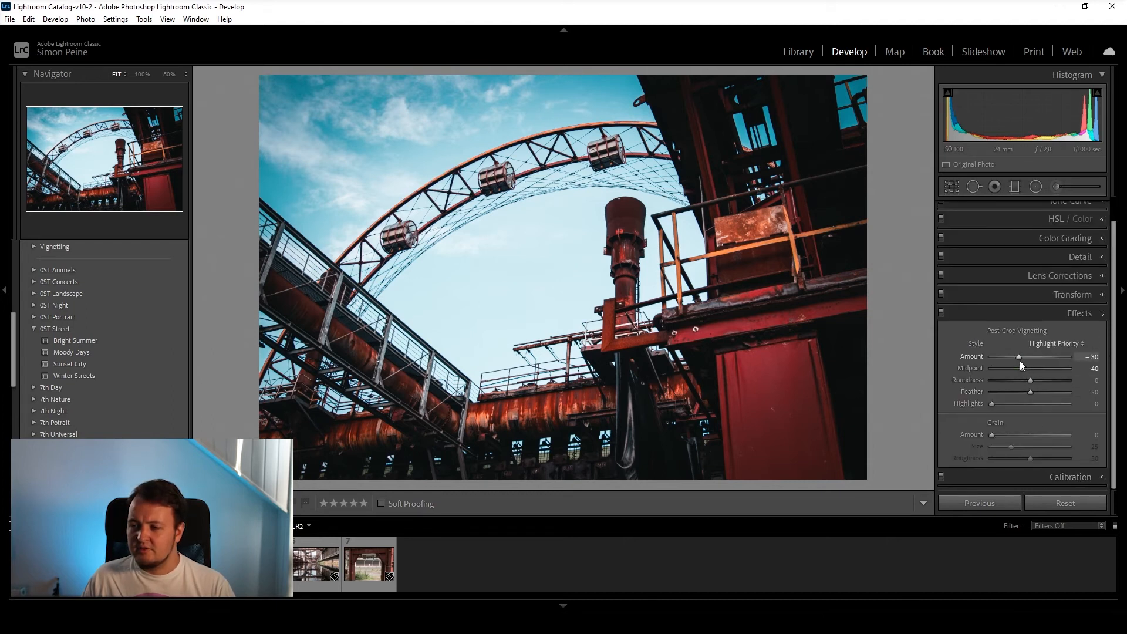
pyautogui.press('Up')
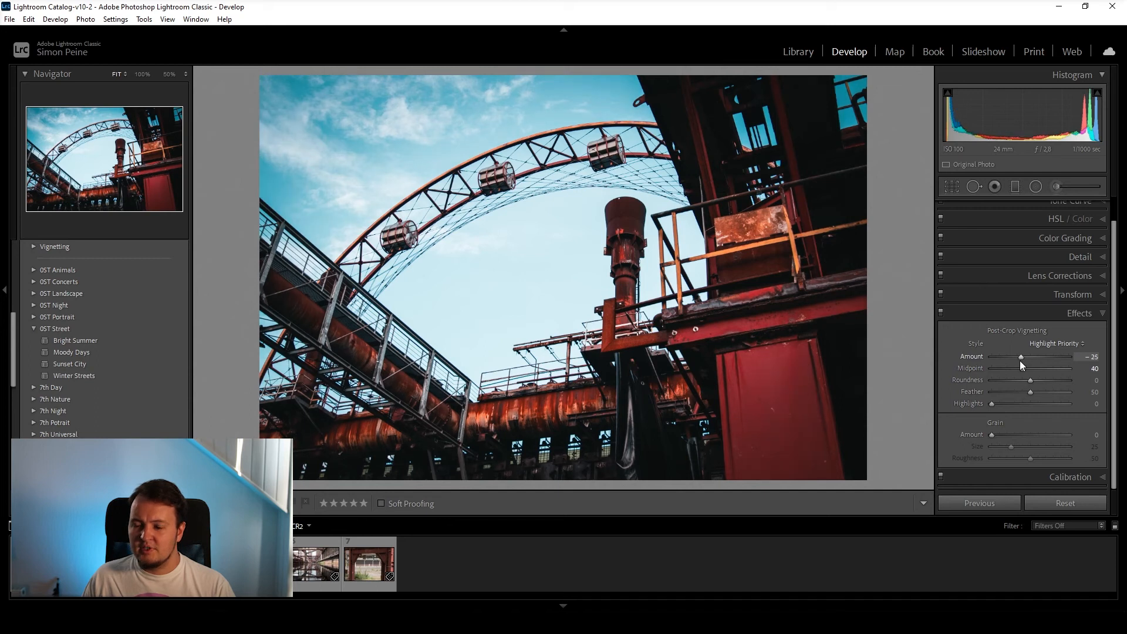
pyautogui.click(941, 312)
pyautogui.click(941, 312)
pyautogui.click(941, 311)
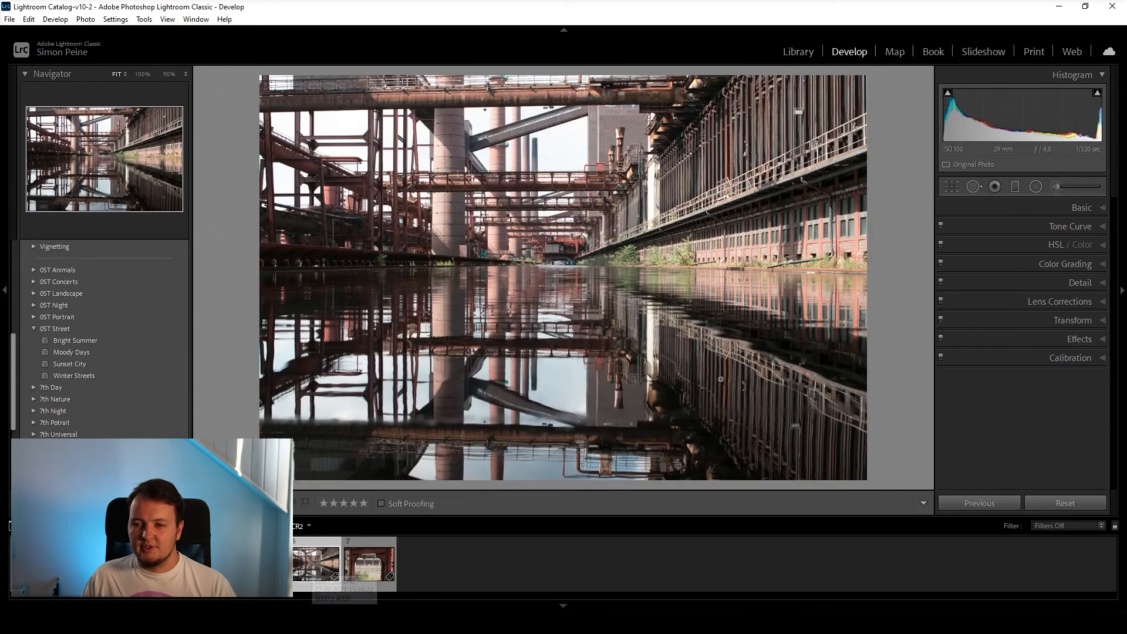
# Straighten the water reflection photo to an angle of -0.41 and crop it slightly tighter
pyautogui.press('r')
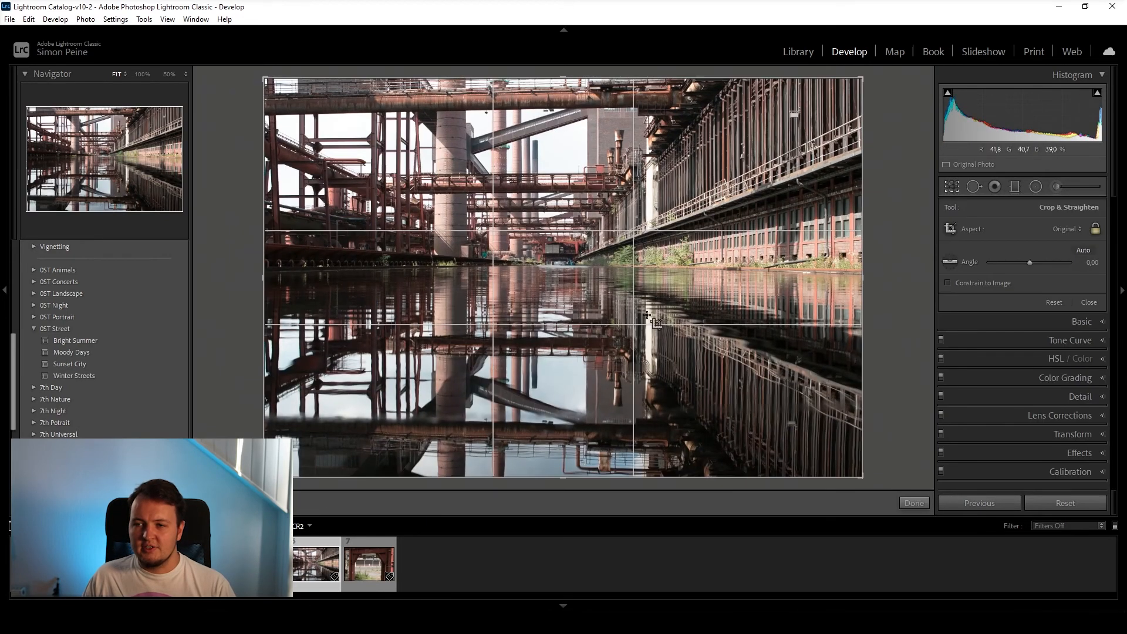
pyautogui.moveTo(890, 283); pyautogui.dragTo(891, 282)
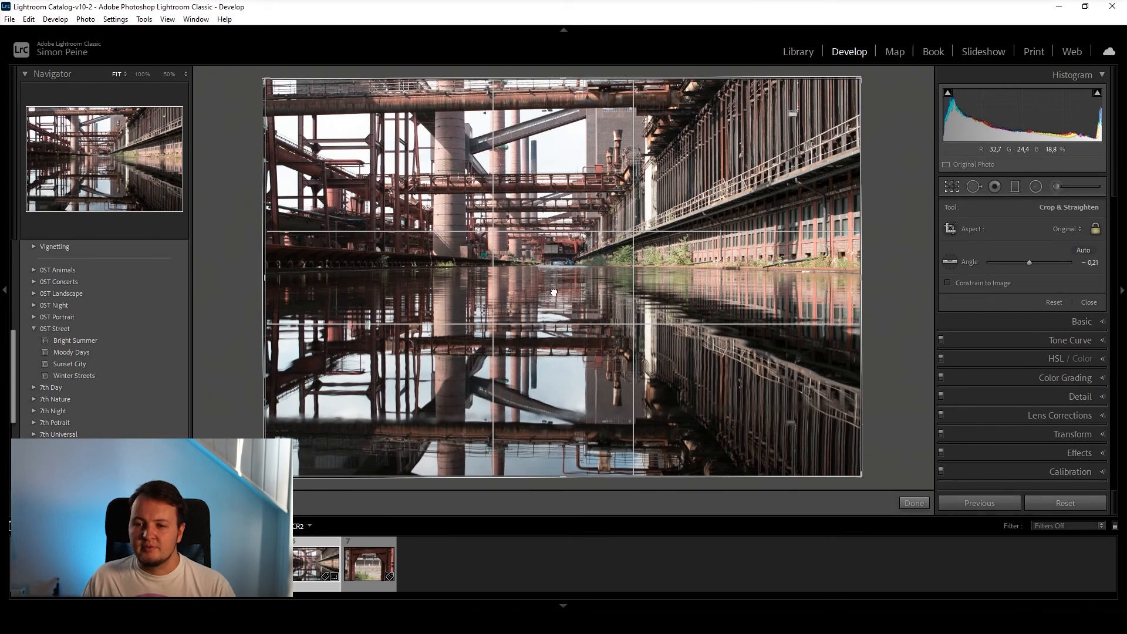
pyautogui.moveTo(898, 280); pyautogui.dragTo(900, 275)
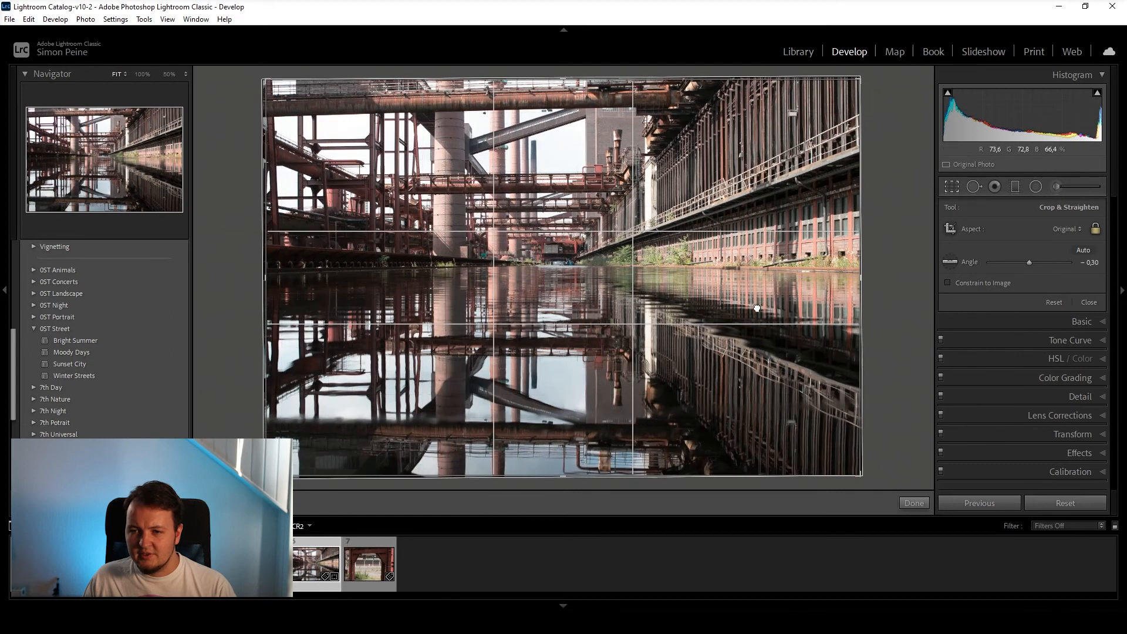
pyautogui.moveTo(570, 471); pyautogui.dragTo(575, 464)
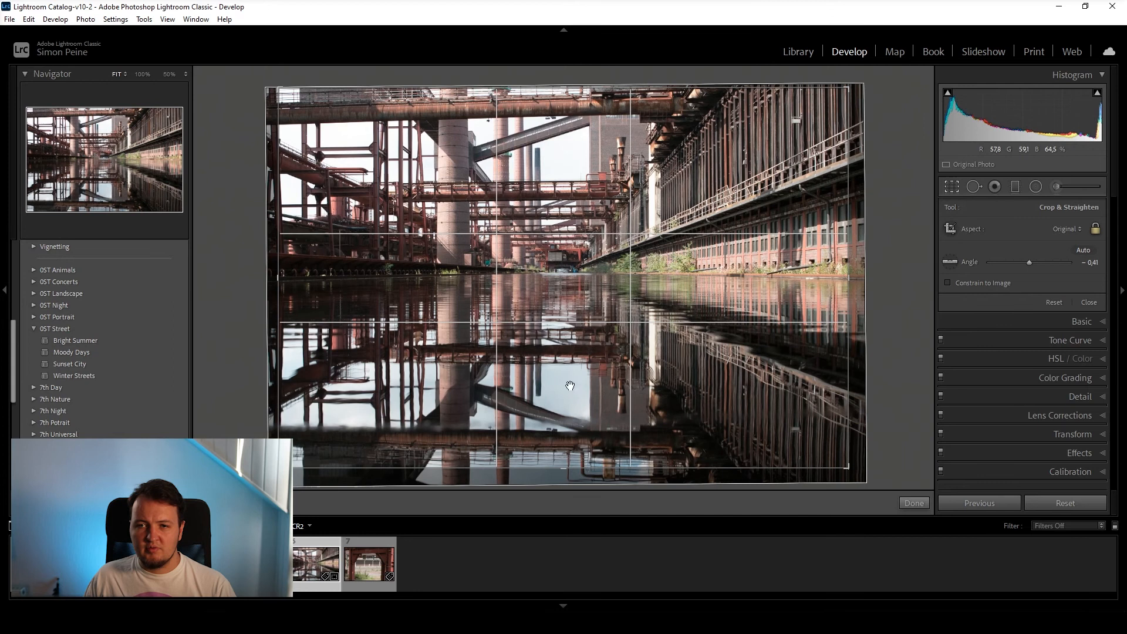
pyautogui.press('Return')
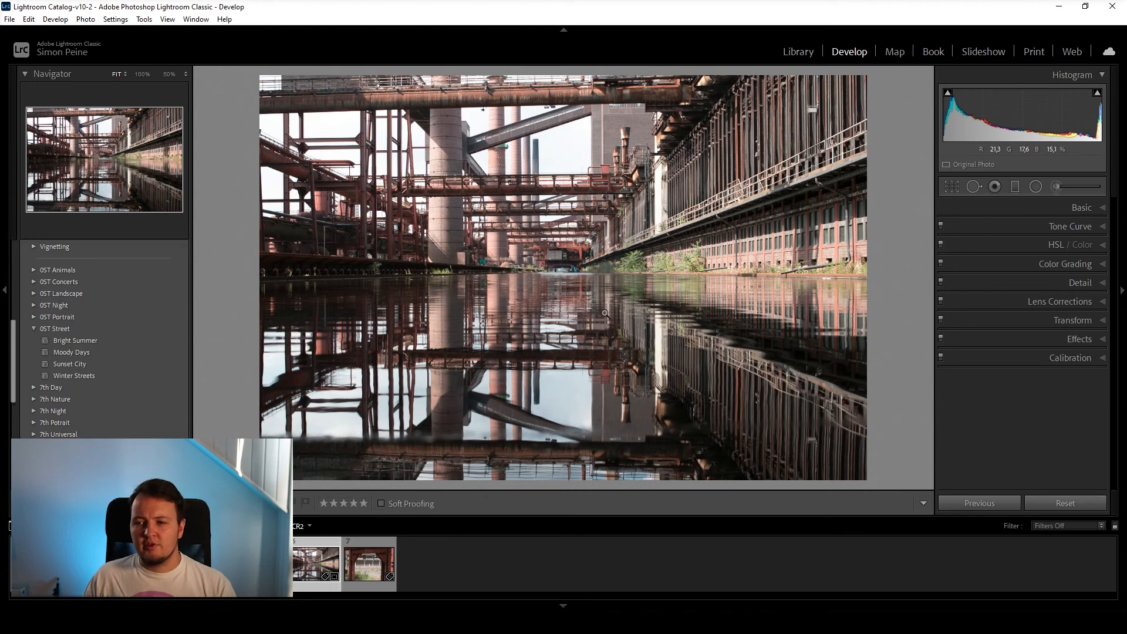
# Apply the Moody Days preset to the water reflection photo and set highlights to -47 and shadows to +86
pyautogui.click(161, 352)
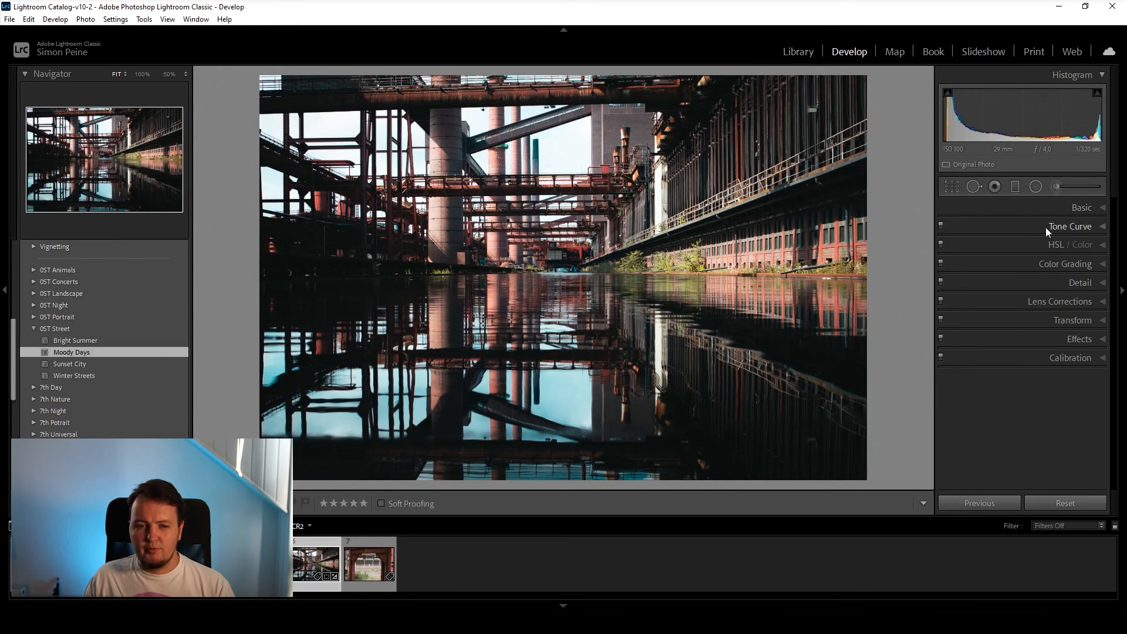
pyautogui.click(1062, 210)
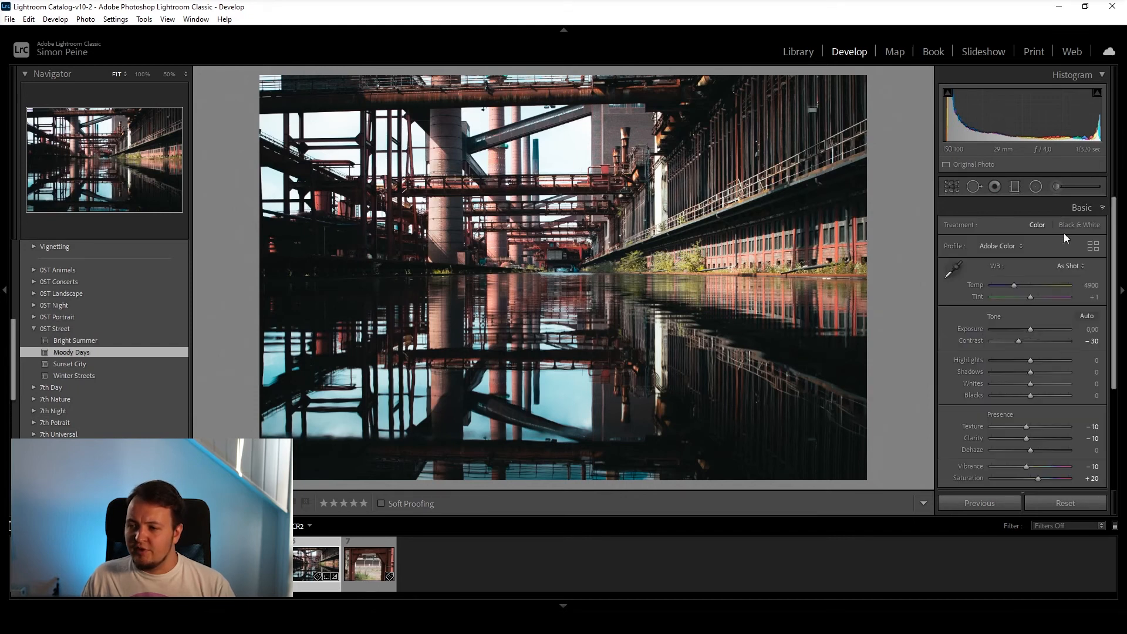
pyautogui.moveTo(1030, 372); pyautogui.dragTo(1010, 362)
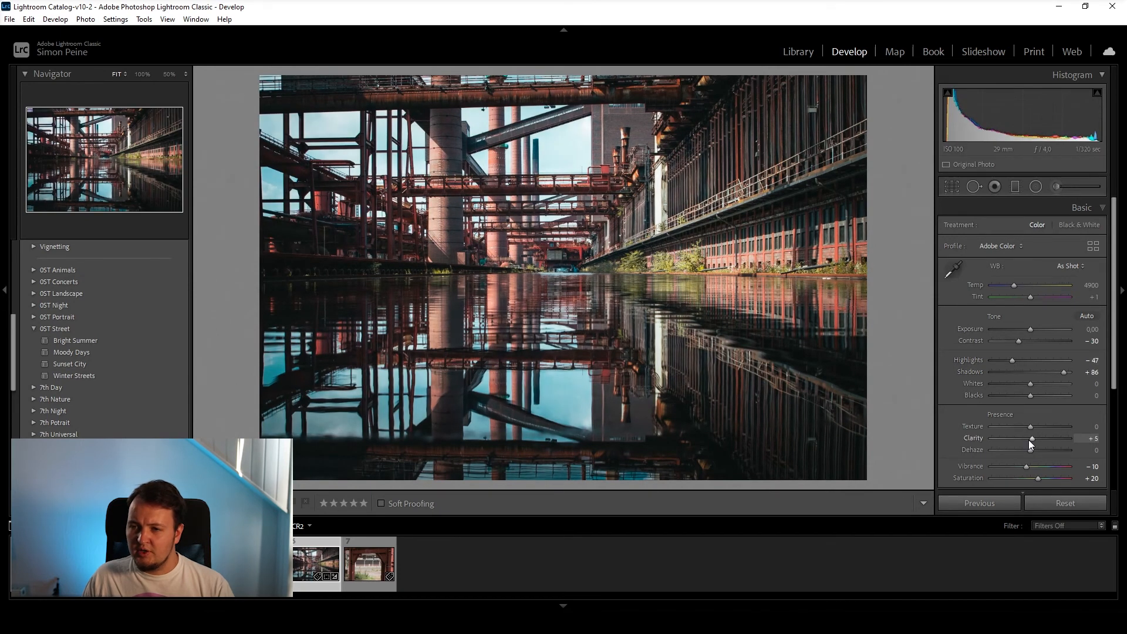
# Set the water reflection photo's texture to +10 and clarity to +10
pyautogui.press('Up')
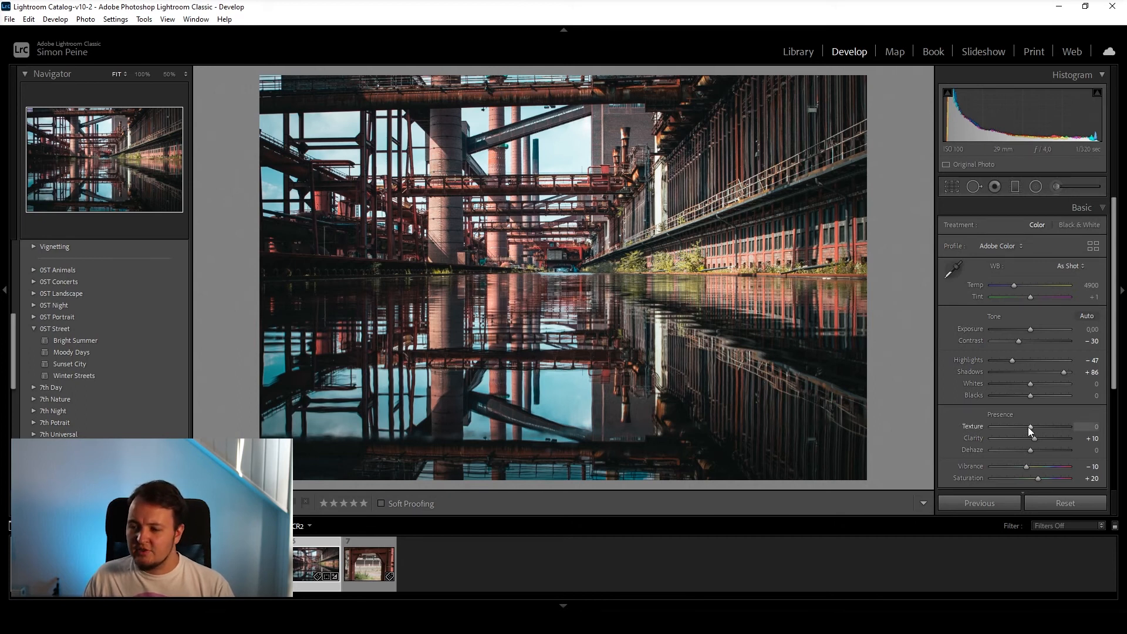
pyautogui.press('Up')
pyautogui.press('Up')
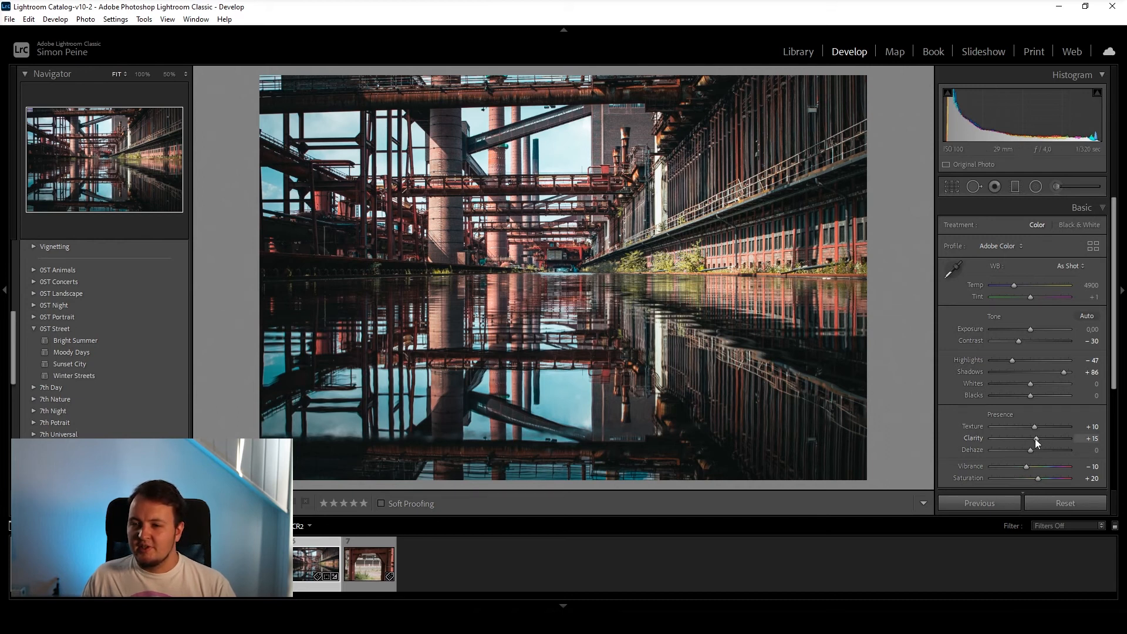
pyautogui.moveTo(1035, 439); pyautogui.dragTo(1033, 439)
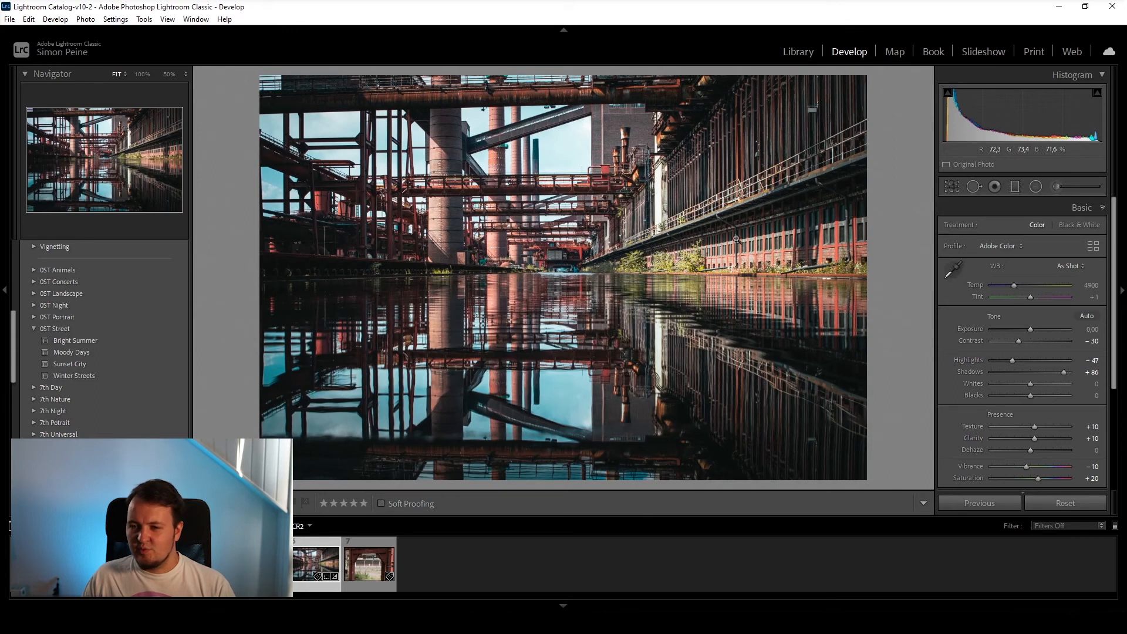
# Raise the red saturation of the water reflection photo to +59
pyautogui.scroll(-5, 1019, 304)
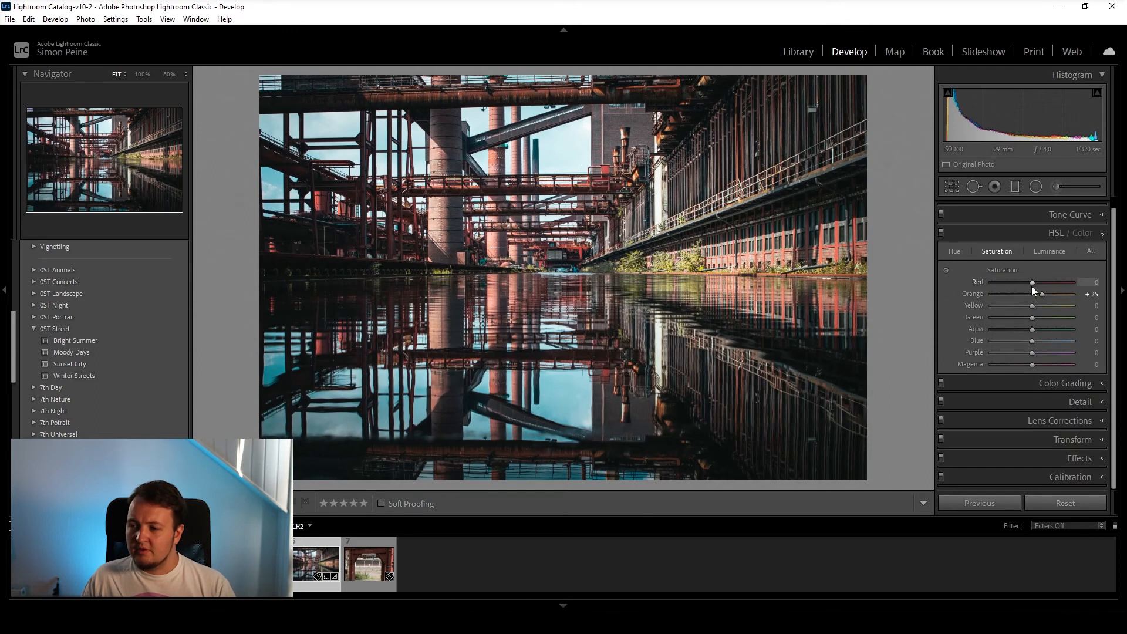
pyautogui.scroll(4, 1030, 284)
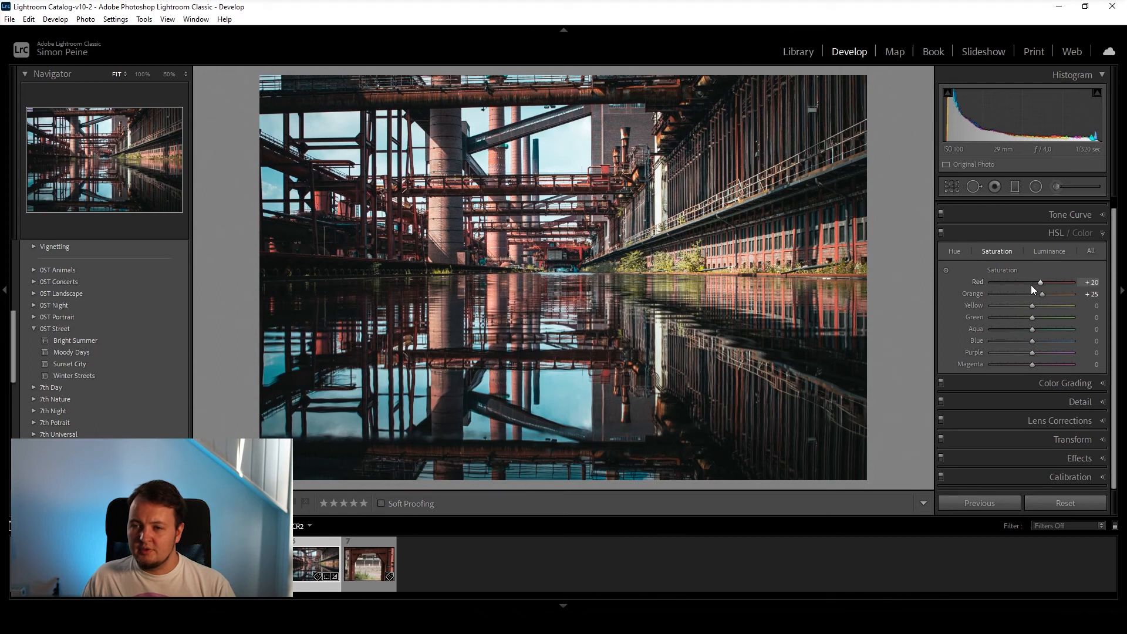
pyautogui.scroll(16, 1041, 285)
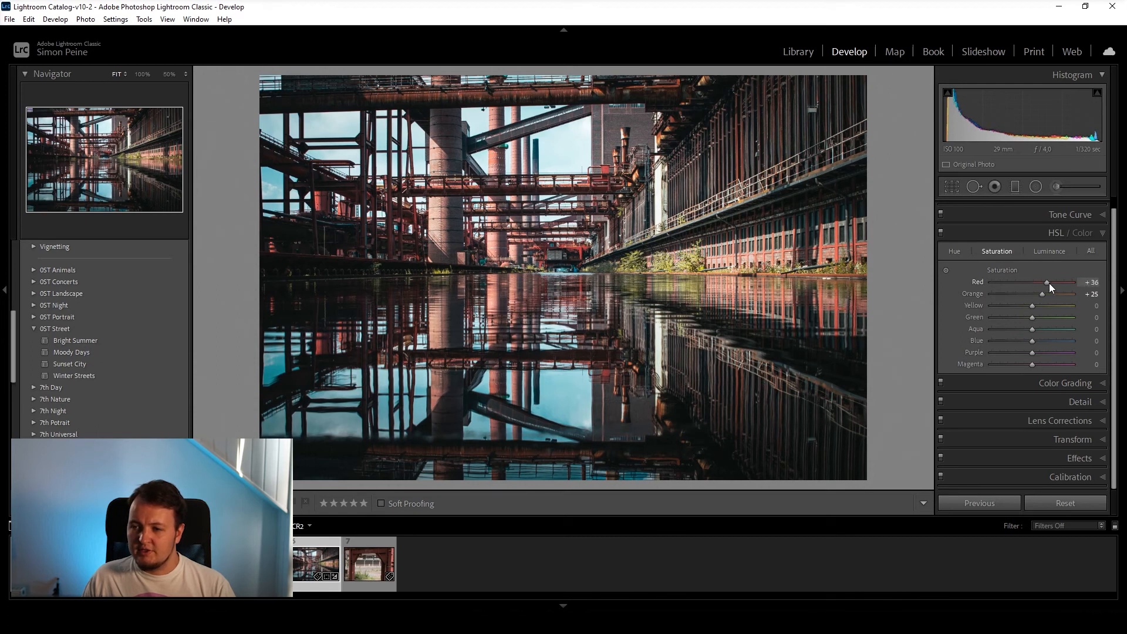
pyautogui.moveTo(1079, 280); pyautogui.dragTo(1053, 285)
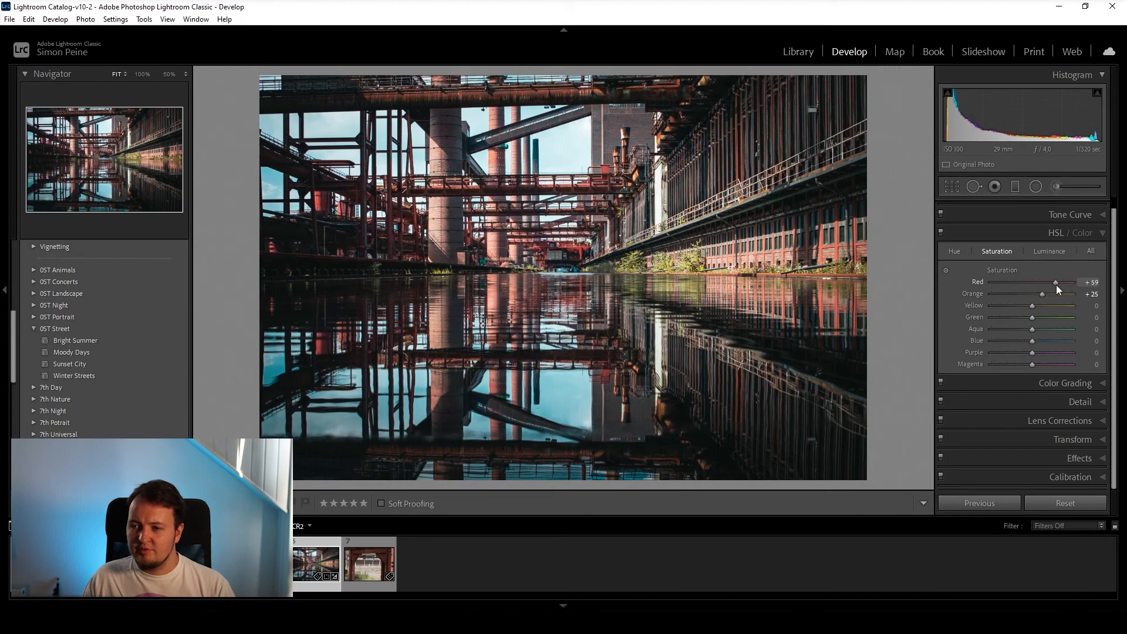
# Set the orange hue to -49 and compare the photo with the HSL adjustments switched off and on
pyautogui.click(955, 250)
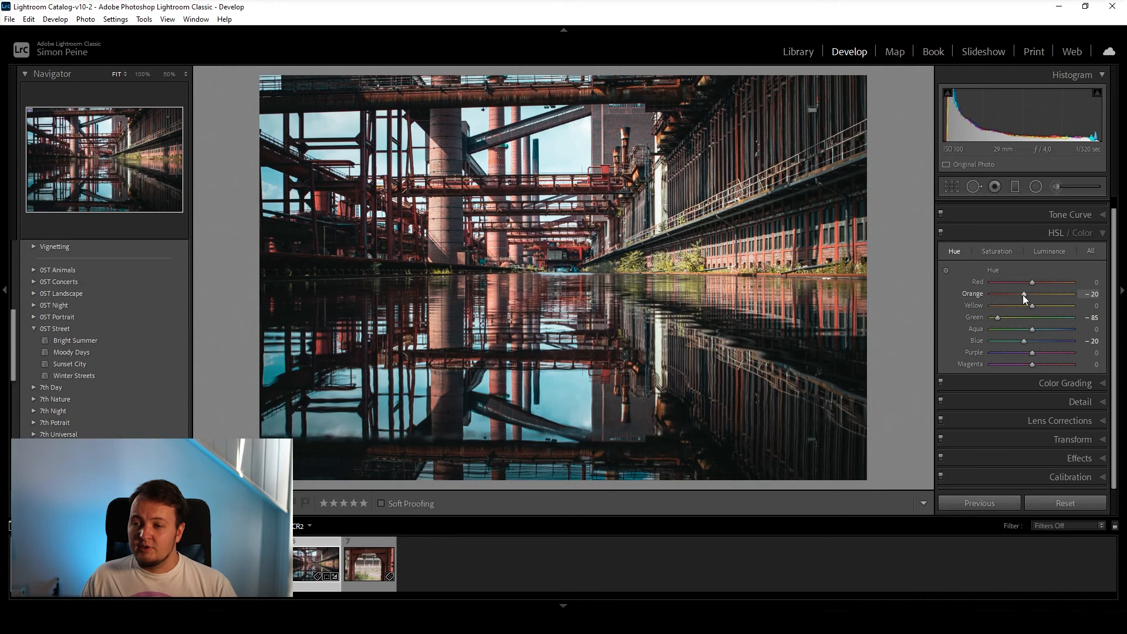
pyautogui.moveTo(1023, 294)
pyautogui.mouseDown()
pyautogui.moveTo(1012, 294)
pyautogui.moveTo(1028, 295)
pyautogui.mouseUp()
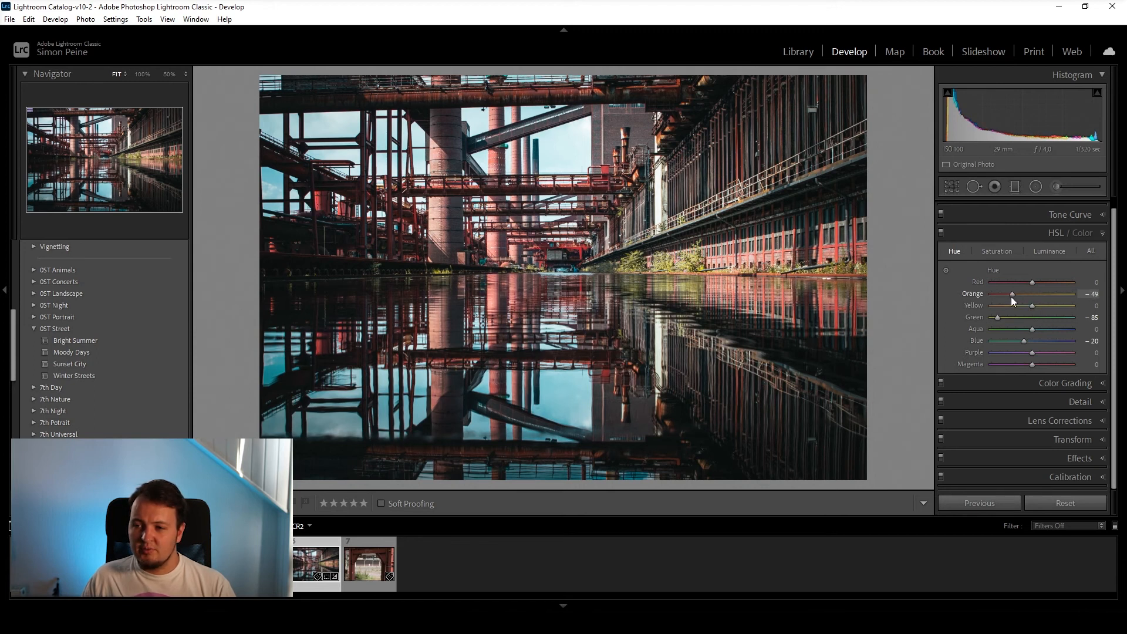
pyautogui.click(941, 233)
pyautogui.click(941, 233)
pyautogui.click(941, 234)
pyautogui.click(941, 234)
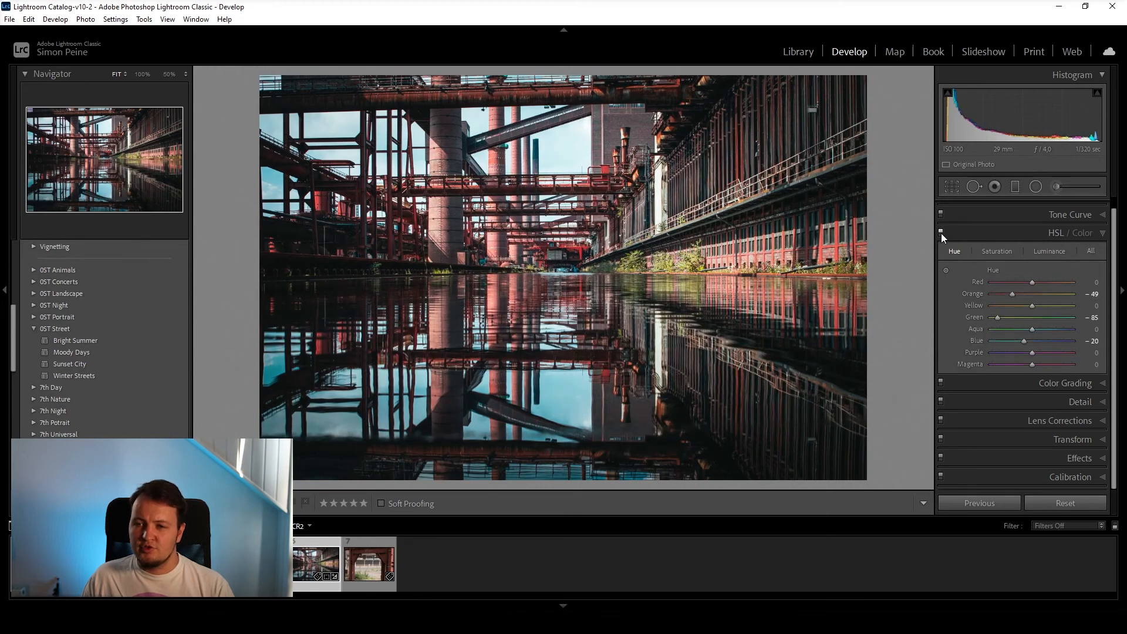
# Compare the water reflection photo's before and after versions side by side and return to the single view
pyautogui.click(971, 232)
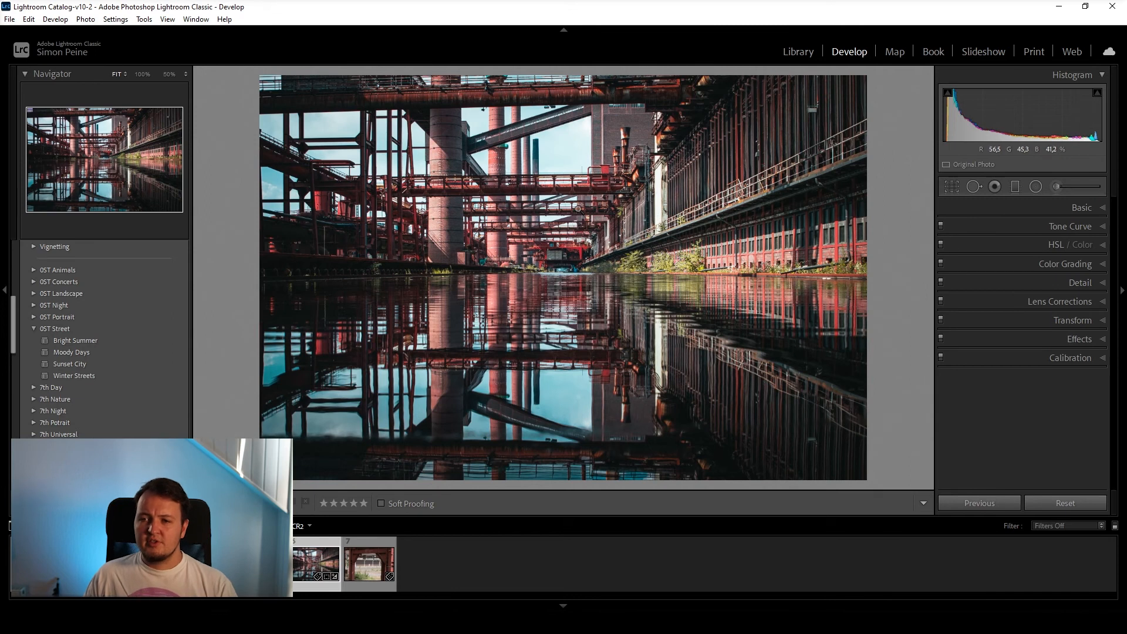
pyautogui.press('y')
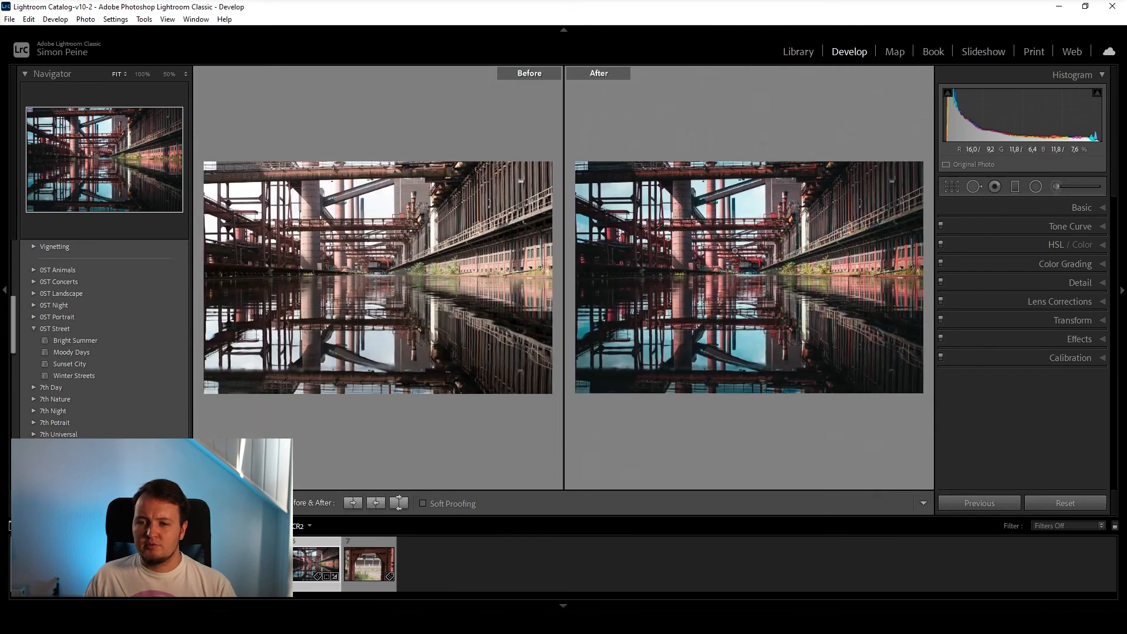
pyautogui.press('y')
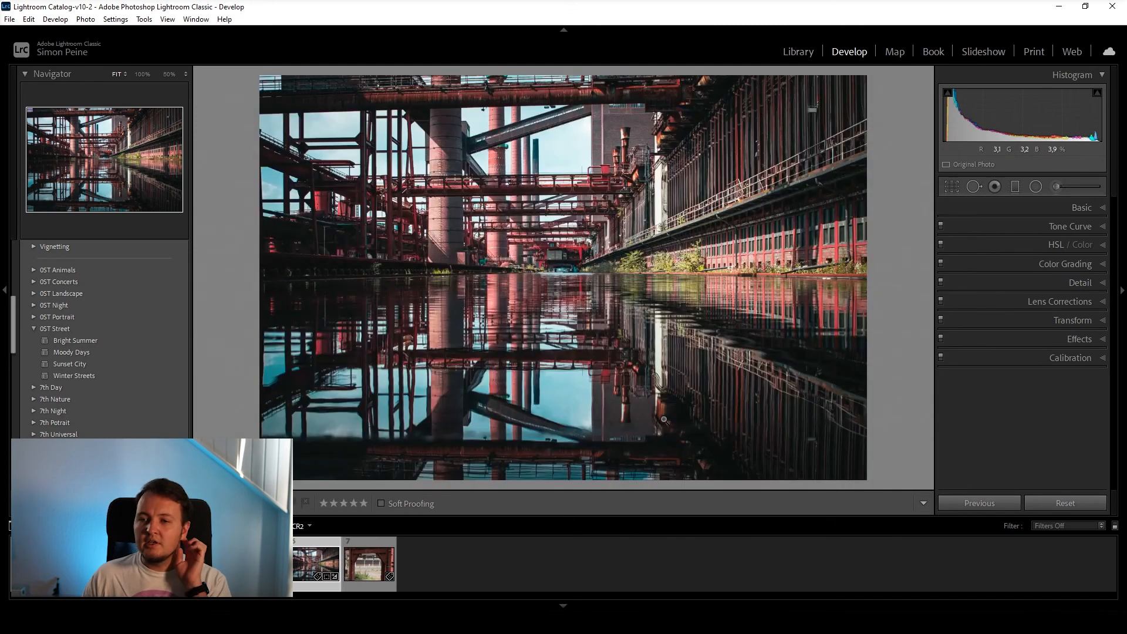
# Open the photo of the walker framed by red steel beams, straighten it to -1.27 and crop it tighter around the walker
pyautogui.click(369, 565)
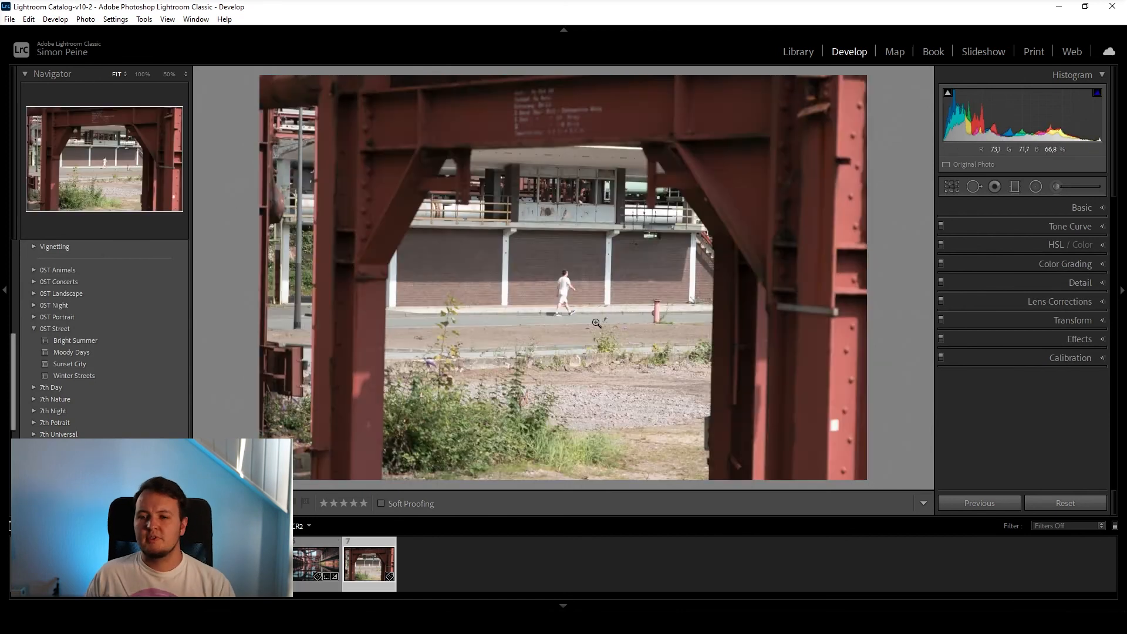
pyautogui.press('r')
pyautogui.moveTo(873, 312); pyautogui.dragTo(879, 312)
pyautogui.moveTo(274, 280); pyautogui.dragTo(307, 281)
pyautogui.moveTo(820, 277); pyautogui.dragTo(789, 276)
pyautogui.moveTo(549, 296)
pyautogui.mouseDown()
pyautogui.moveTo(549, 314)
pyautogui.moveTo(550, 305)
pyautogui.mouseUp()
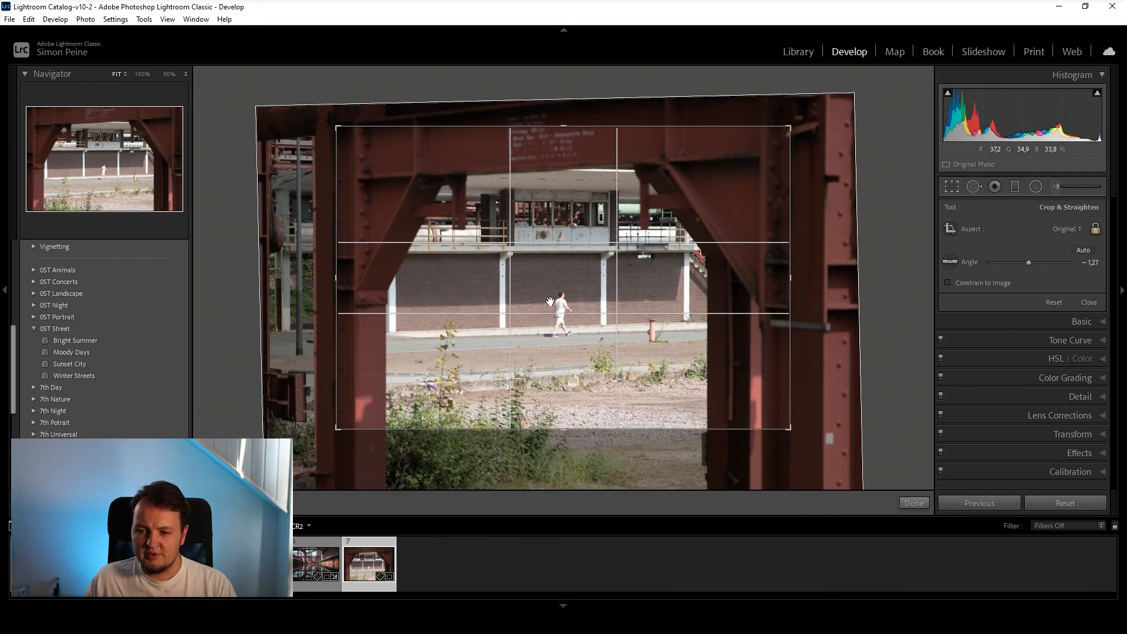
pyautogui.press('Return')
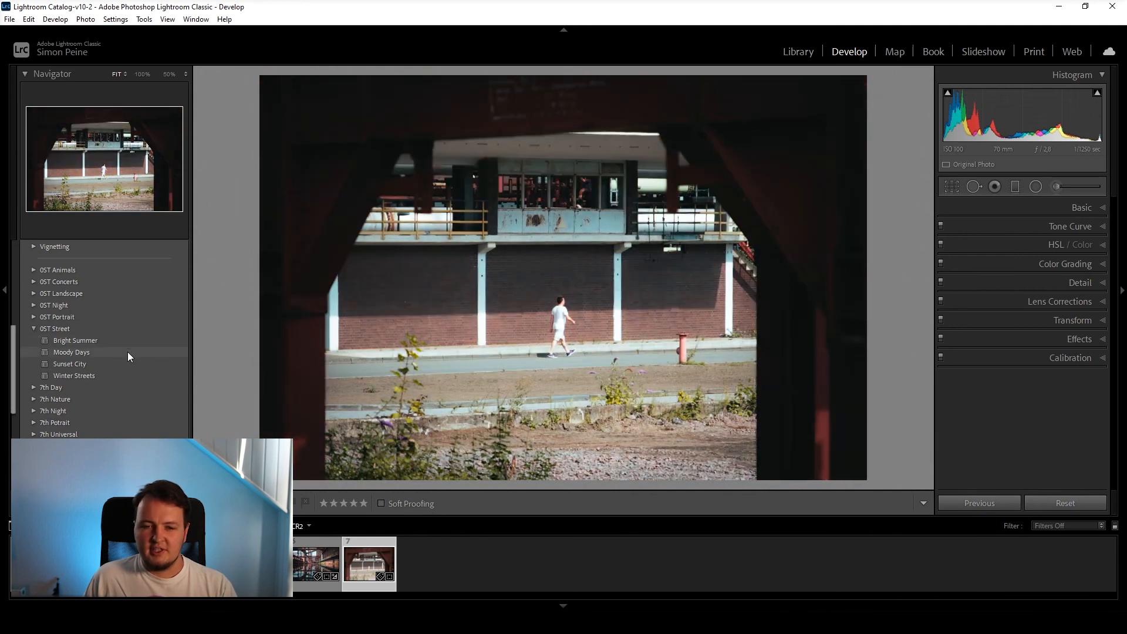
# Apply the Moody Days preset to the walker photo and raise its shadows to +62
pyautogui.click(128, 351)
pyautogui.click(1060, 209)
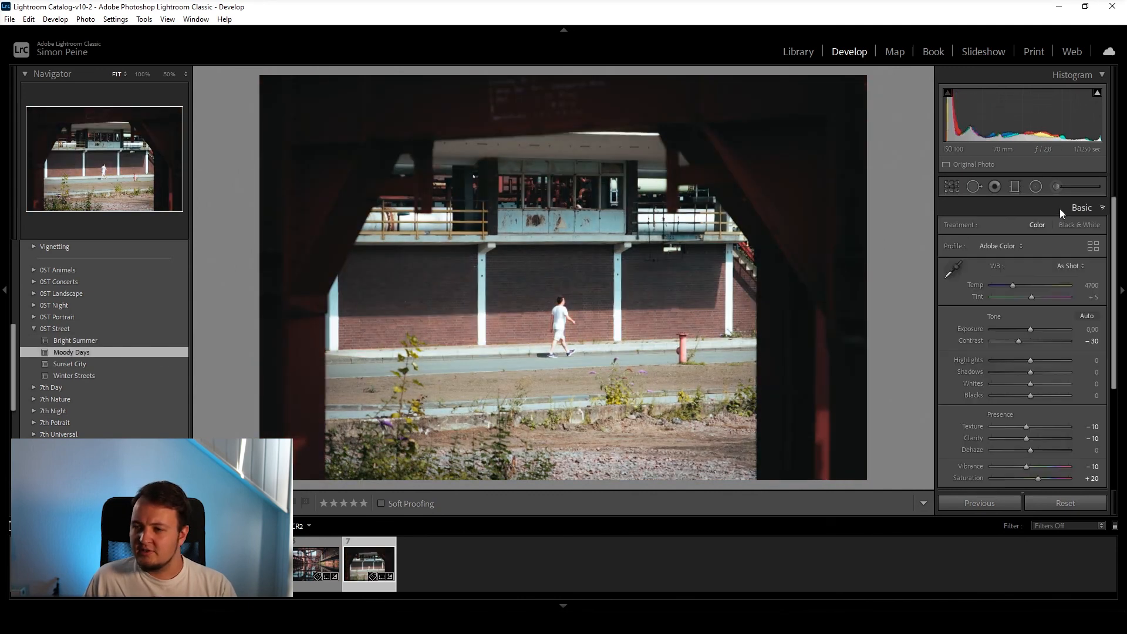
pyautogui.press('Up')
pyautogui.press('Up')
pyautogui.press('Up')
pyautogui.press('Up')
pyautogui.press('Up')
pyautogui.press('Up')
pyautogui.press('Up')
pyautogui.press('Up')
pyautogui.press('Up')
pyautogui.press('Up')
pyautogui.press('Up')
pyautogui.press('Up')
pyautogui.press('Up')
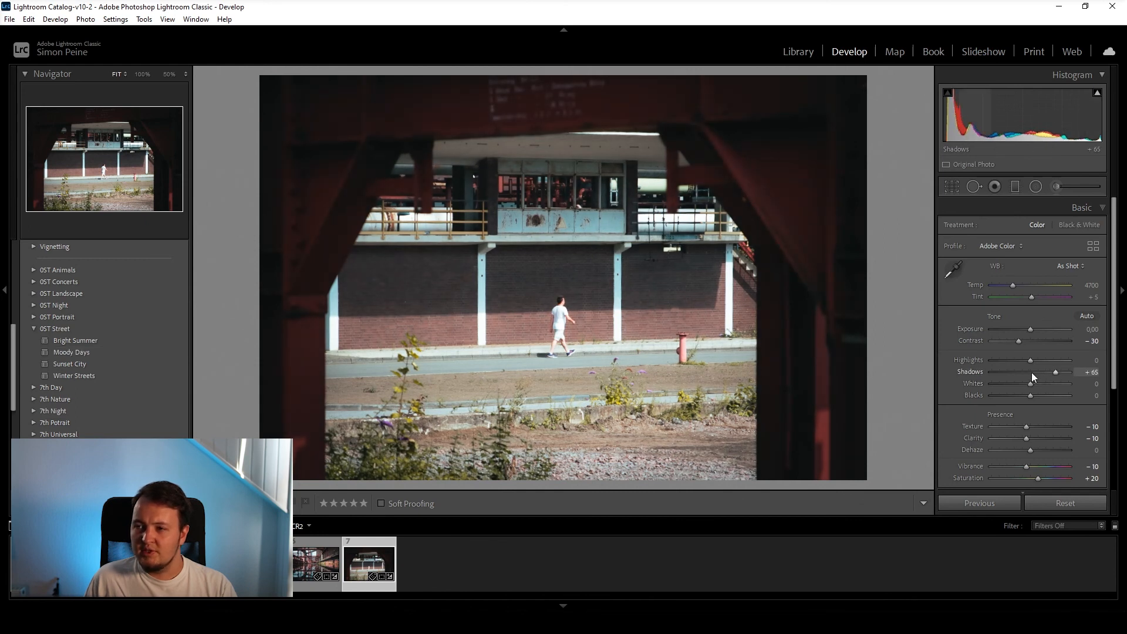
pyautogui.moveTo(1053, 374); pyautogui.dragTo(1055, 374)
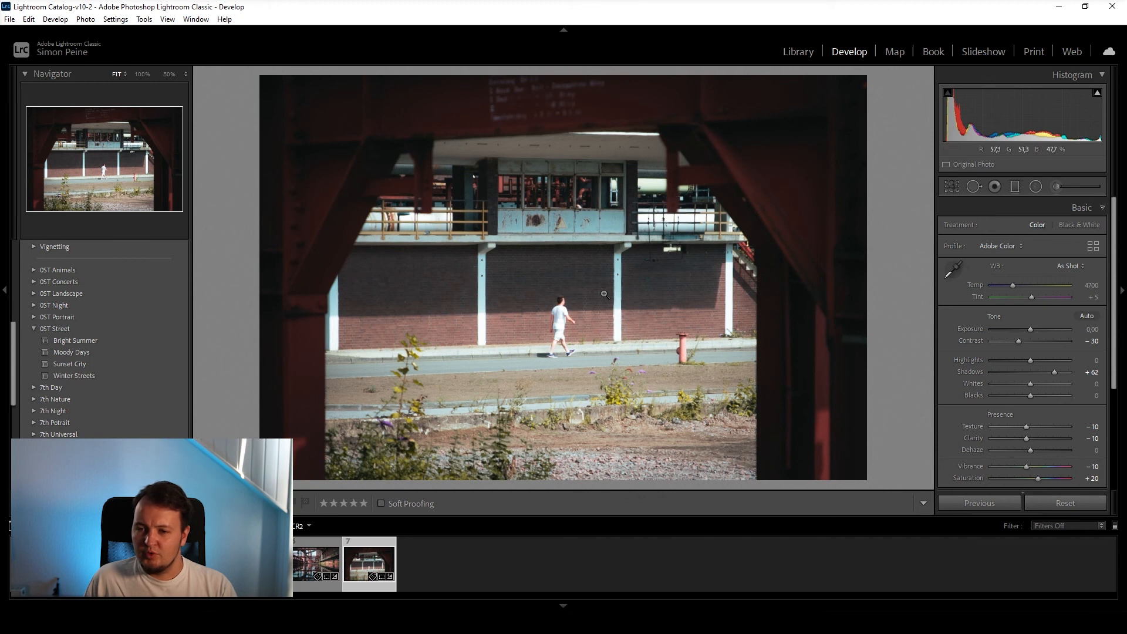
# Darken the foreground below the walker with a graduated filter at exposure -0.80 and clarity 7, shifting it slightly upward
pyautogui.click(1015, 186)
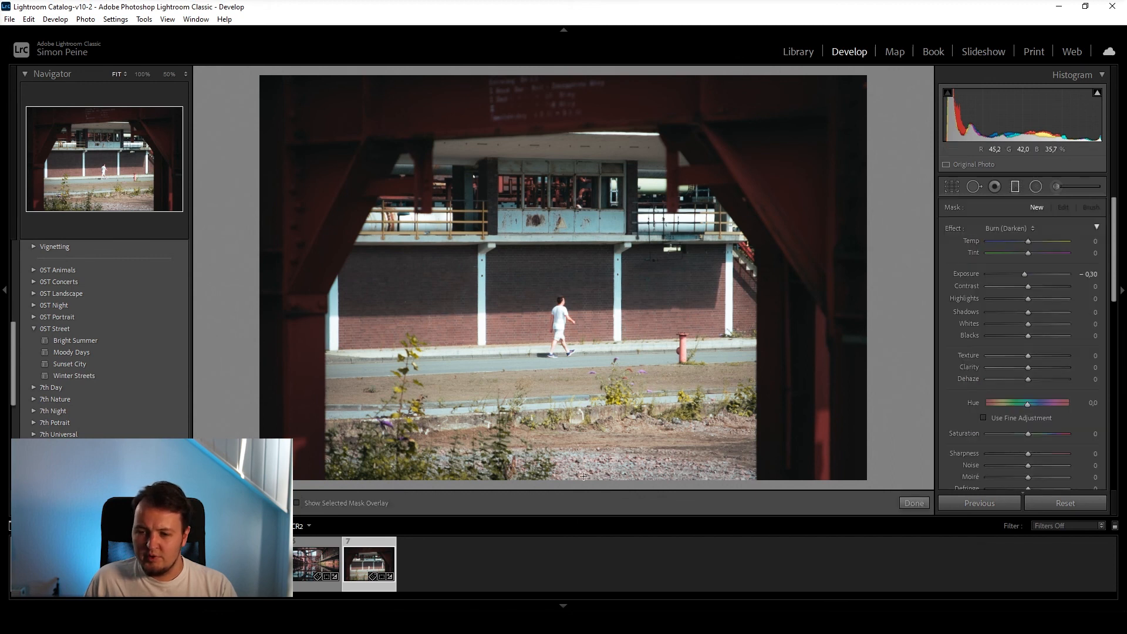
pyautogui.moveTo(582, 428); pyautogui.dragTo(578, 348)
pyautogui.scroll(-4, 1024, 274)
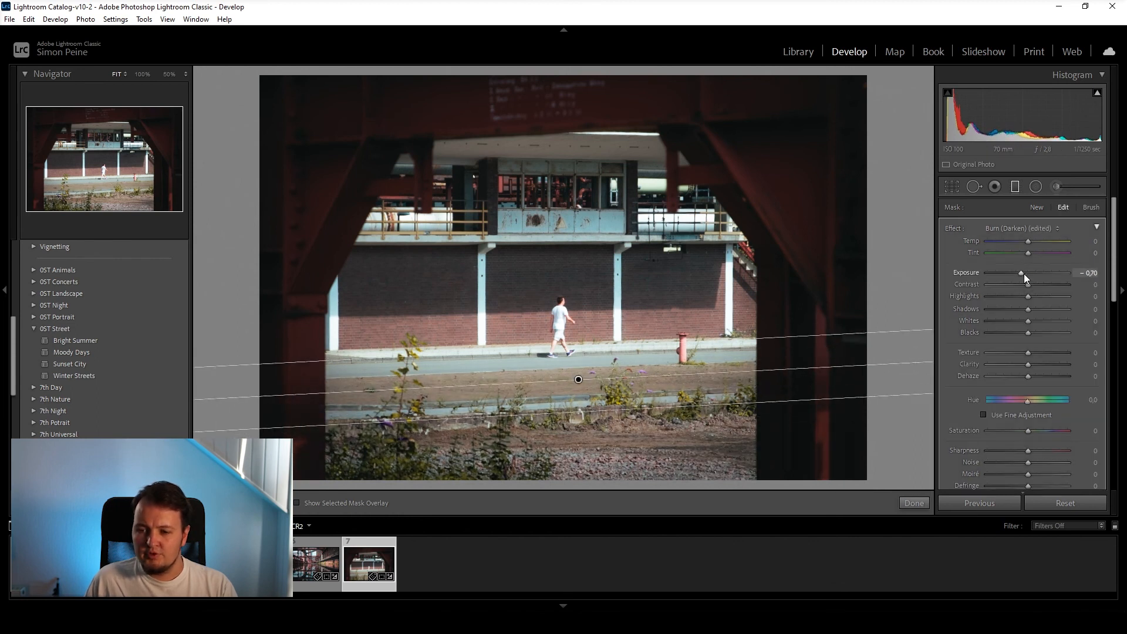
pyautogui.scroll(-1, 1024, 273)
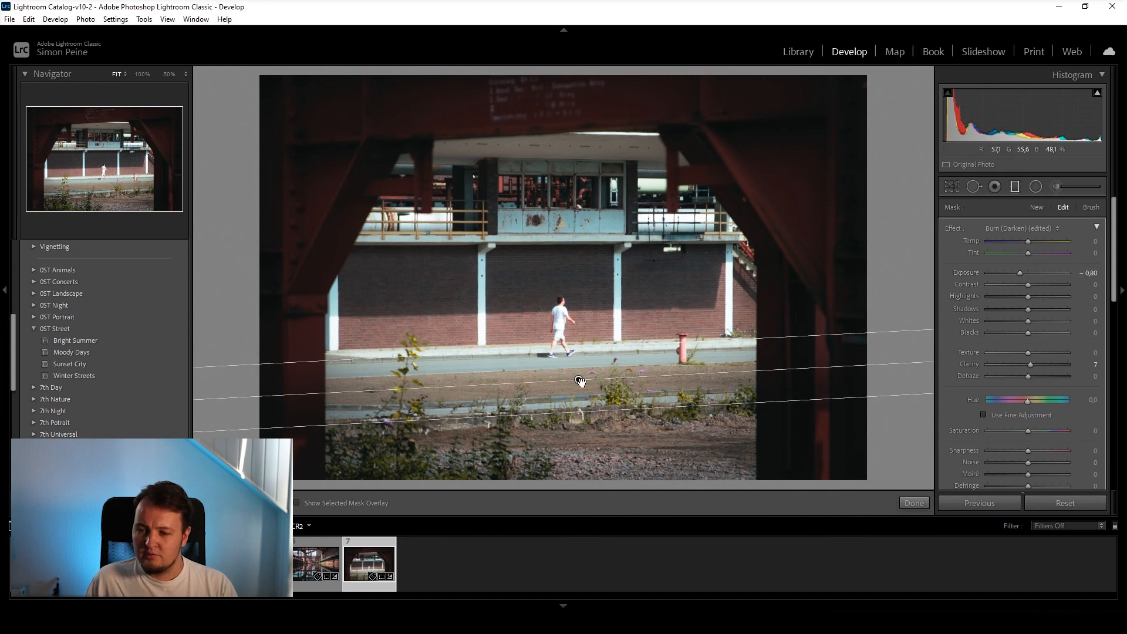
pyautogui.moveTo(578, 379); pyautogui.dragTo(575, 365)
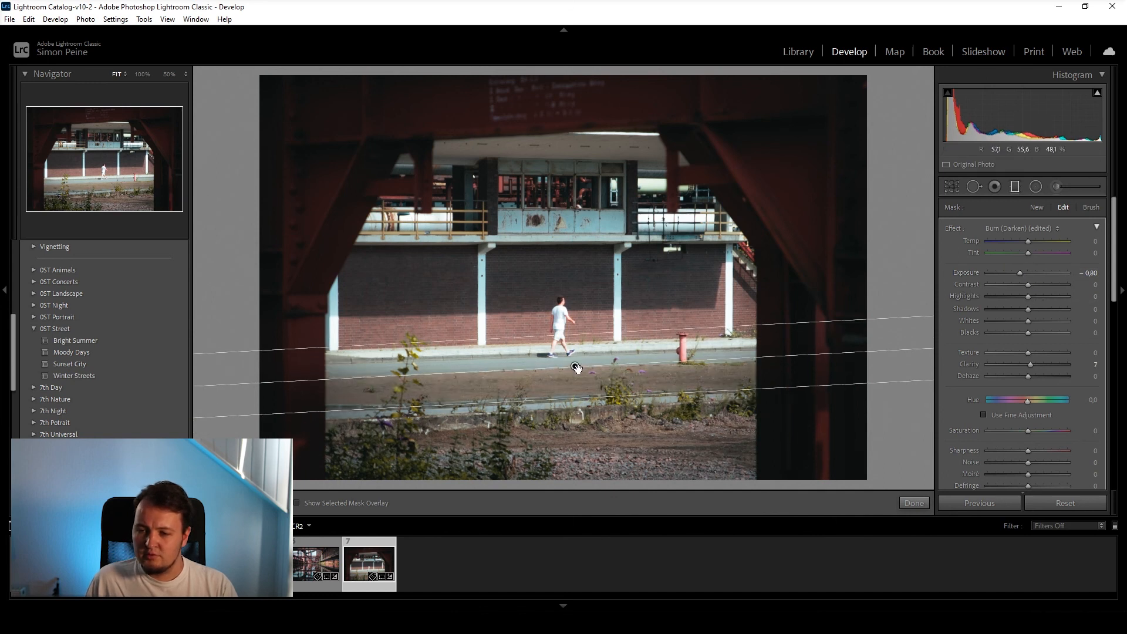
pyautogui.click(1012, 189)
# Compare an earlier history state of the walker photo with its latest edit state
pyautogui.scroll(-5, 96, 376)
pyautogui.scroll(-2, 111, 369)
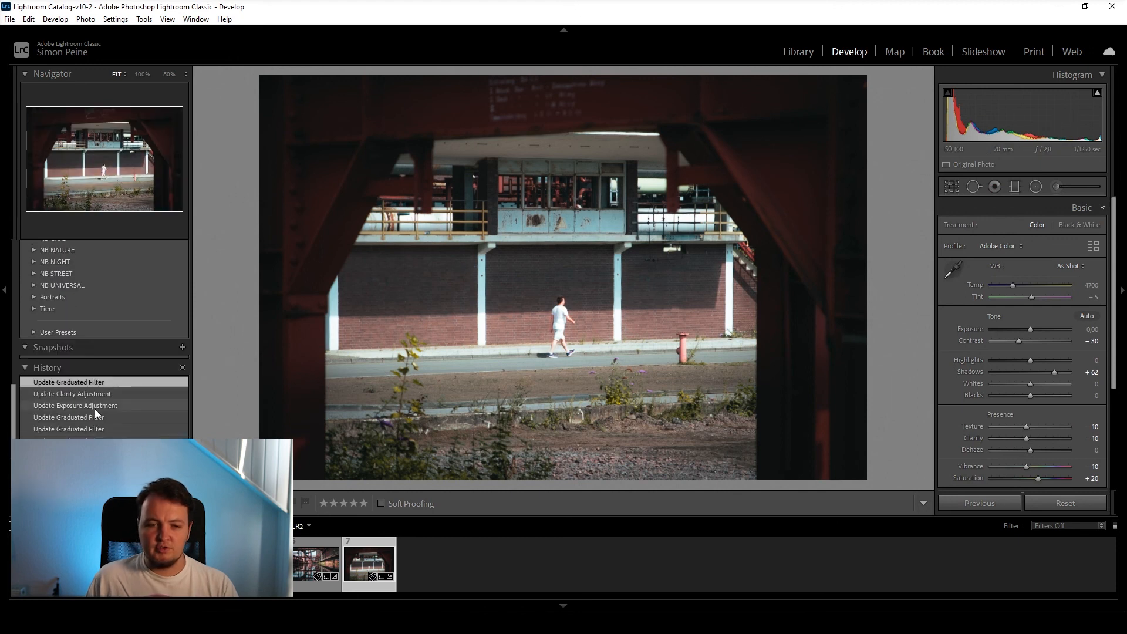
pyautogui.click(78, 476)
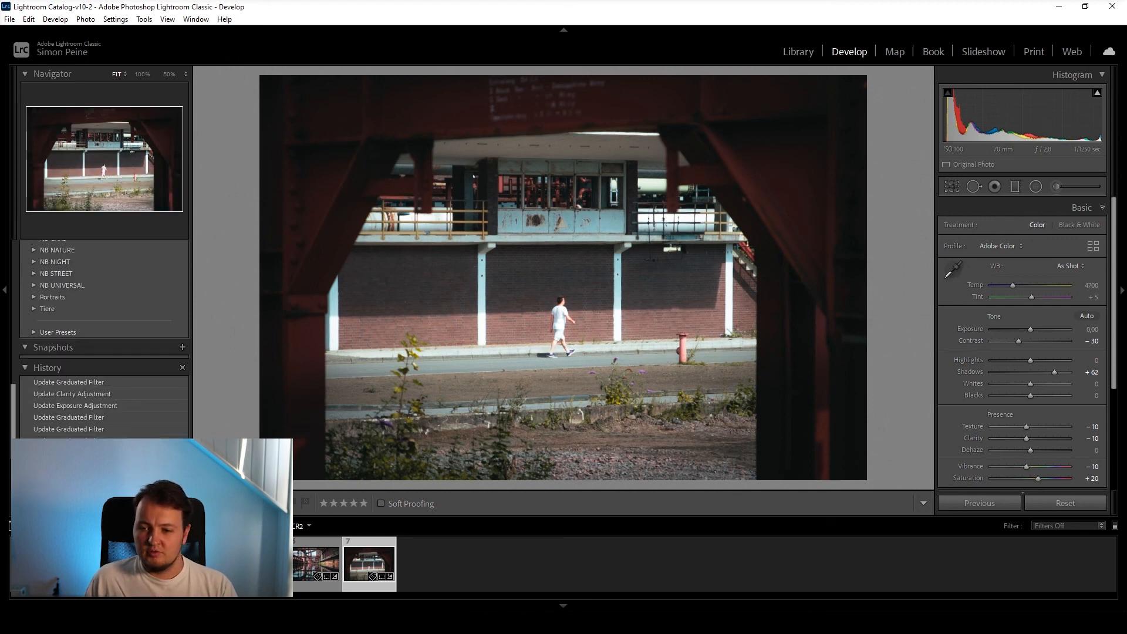
pyautogui.click(79, 381)
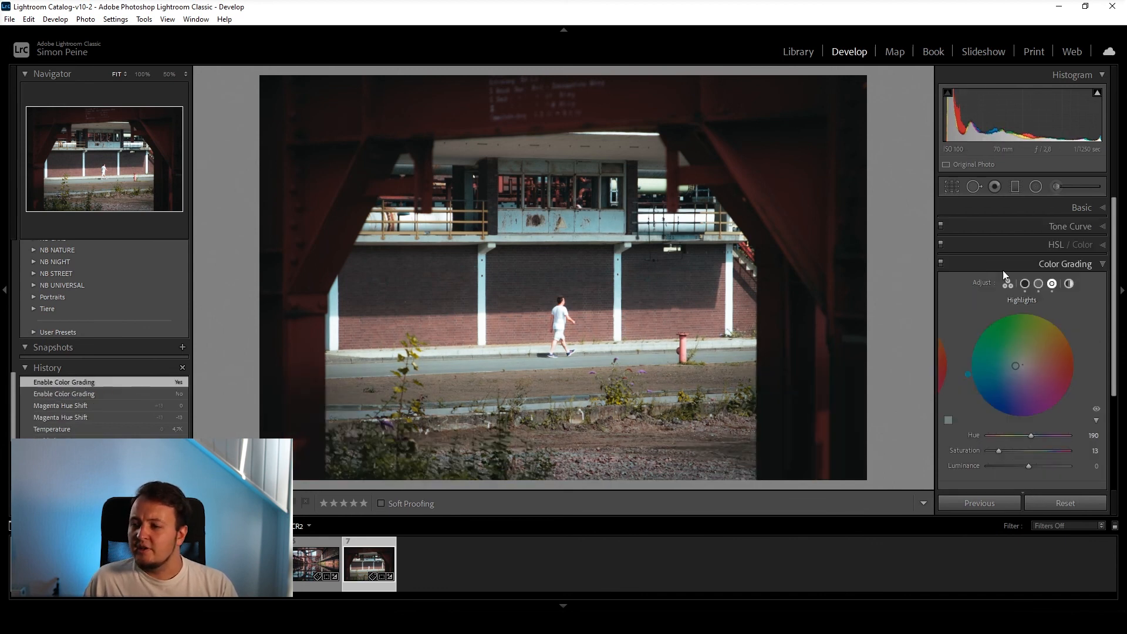
# Reduce the shadow color grading saturation to 1 and compare the photo with color grading switched off and on
pyautogui.click(1025, 284)
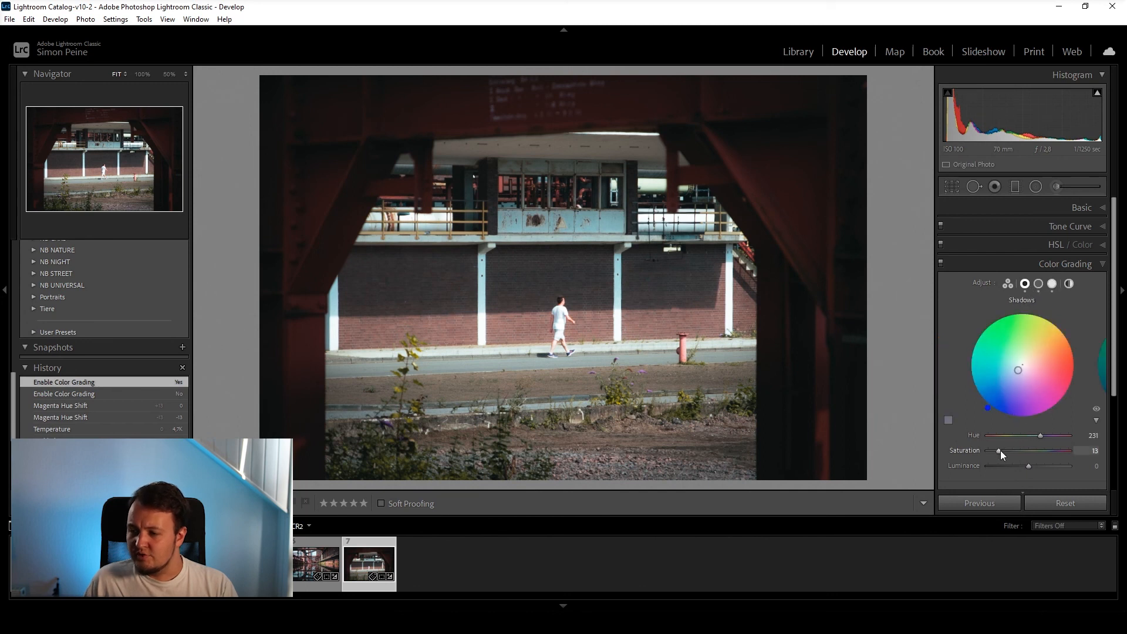
pyautogui.moveTo(998, 449); pyautogui.dragTo(989, 454)
pyautogui.click(941, 263)
pyautogui.click(940, 263)
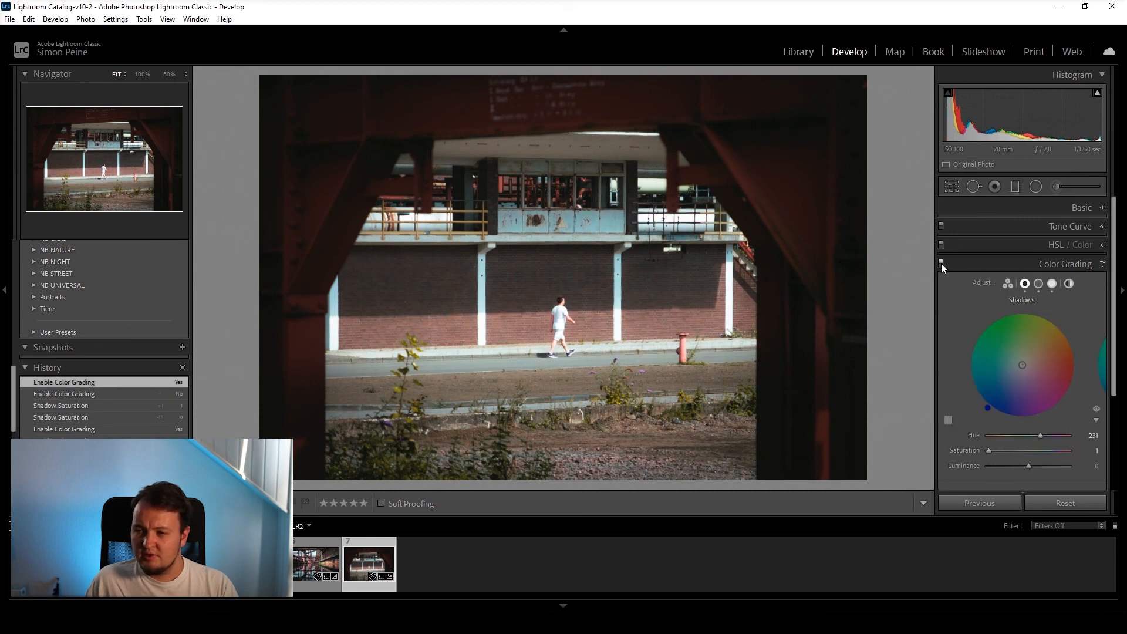
pyautogui.click(941, 263)
pyautogui.click(941, 263)
# Lower the midtone color grading saturation to 6 and compare the walker photo before and after side by side
pyautogui.click(1039, 284)
pyautogui.moveTo(1001, 455); pyautogui.dragTo(997, 453)
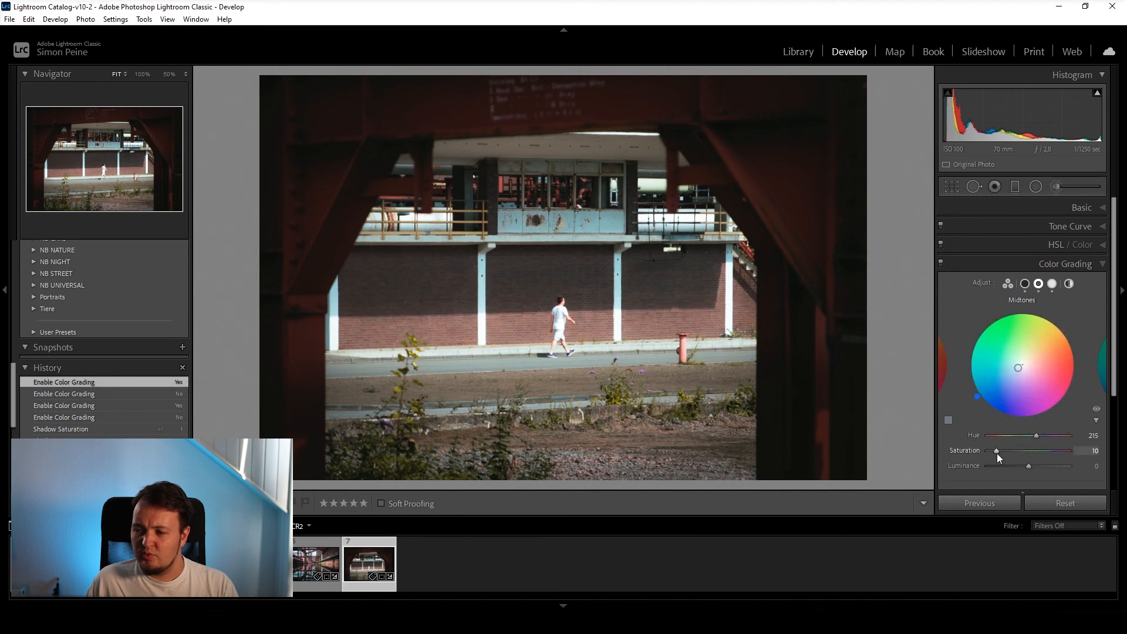
pyautogui.press('y')
pyautogui.press('y')
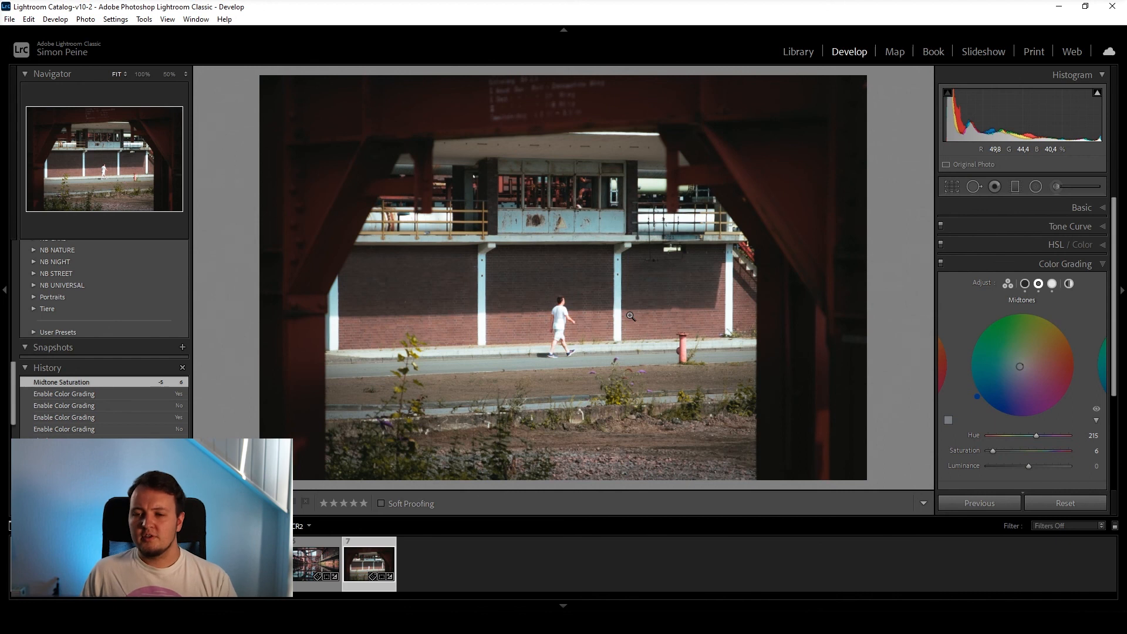
pyautogui.press('y')
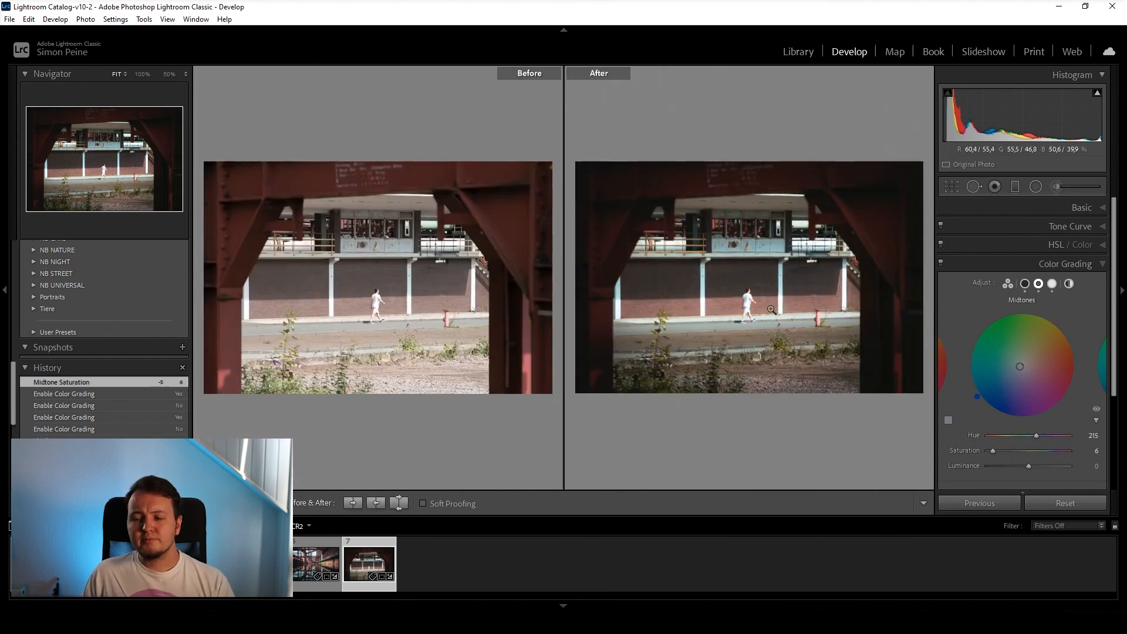